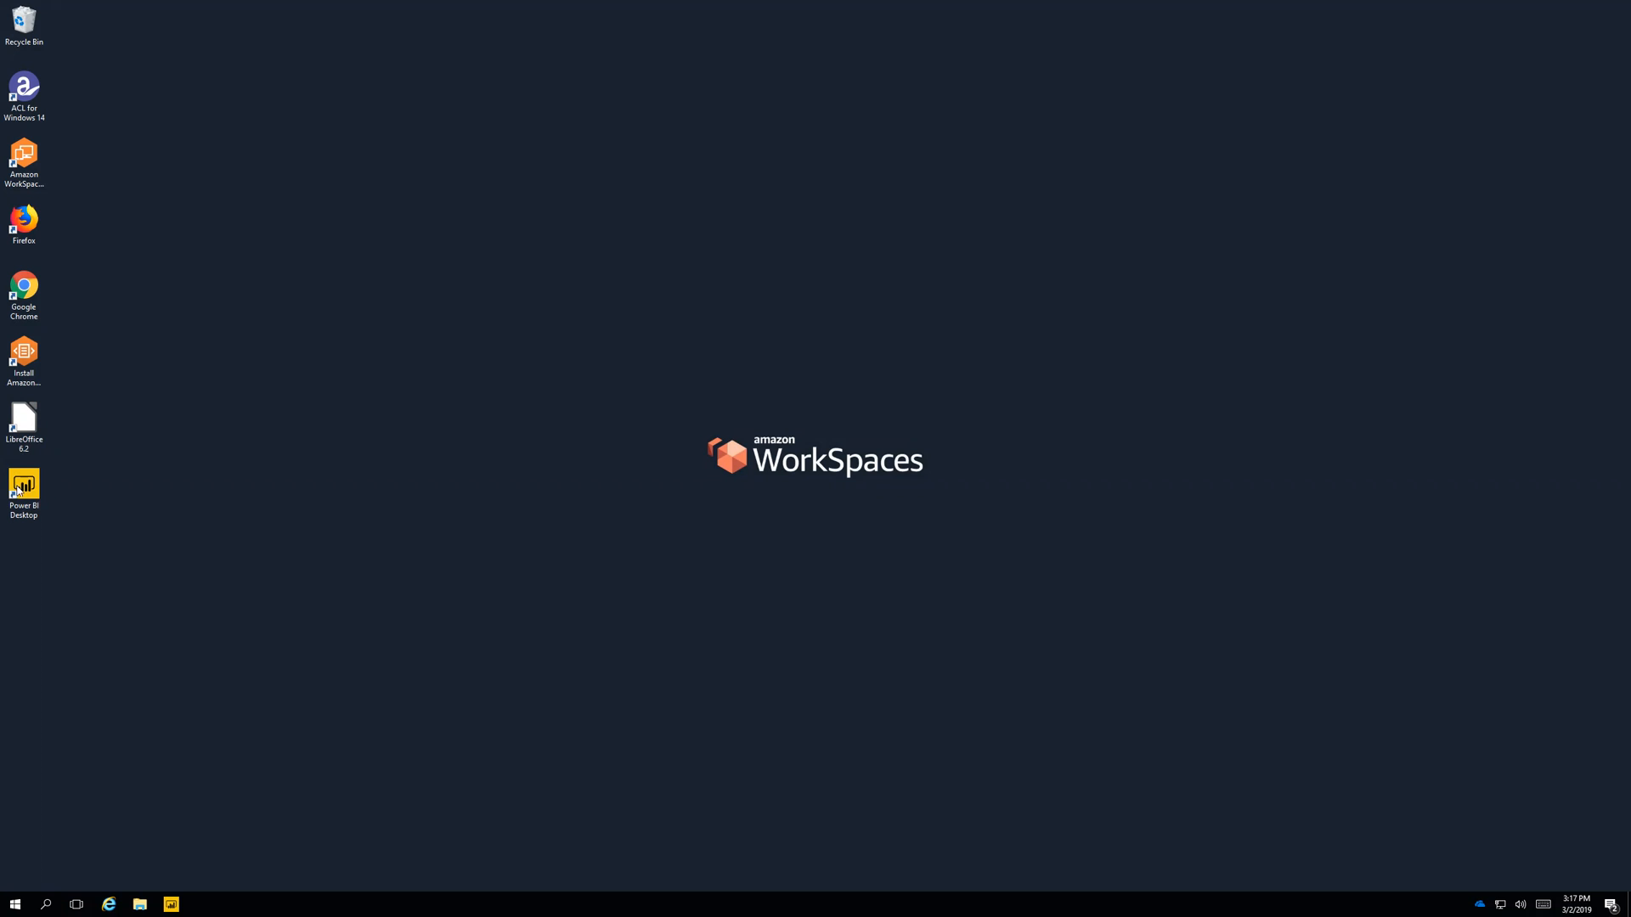
- Launch Power BI Desktop and dismiss its start screen to reach the blank report canvas
double_click(22, 489)
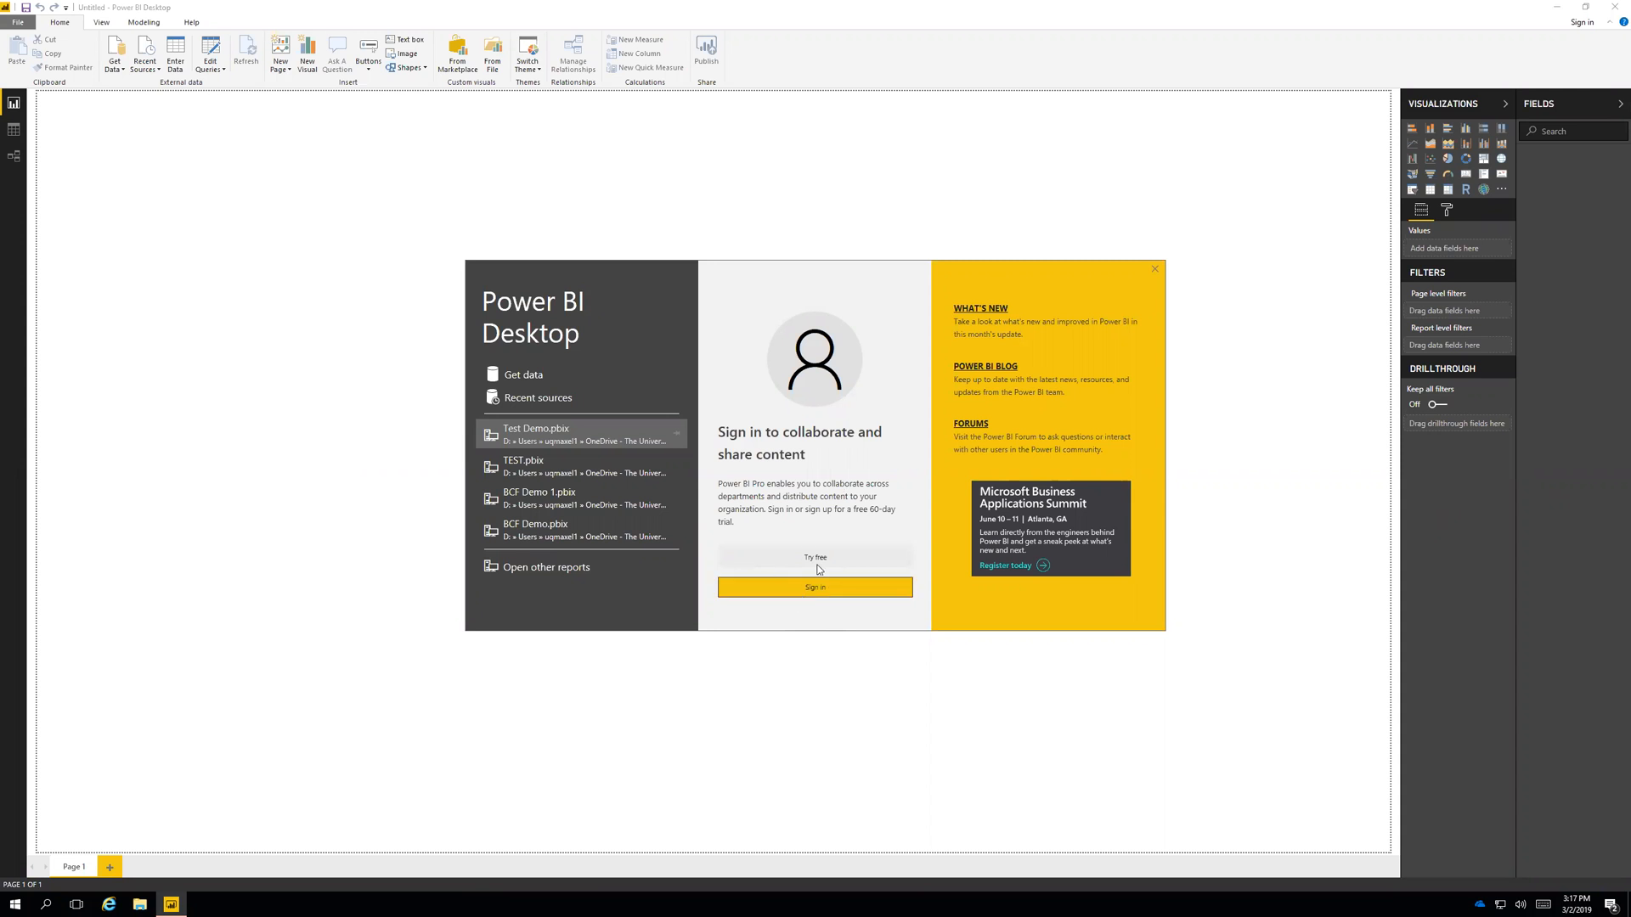
click(1155, 270)
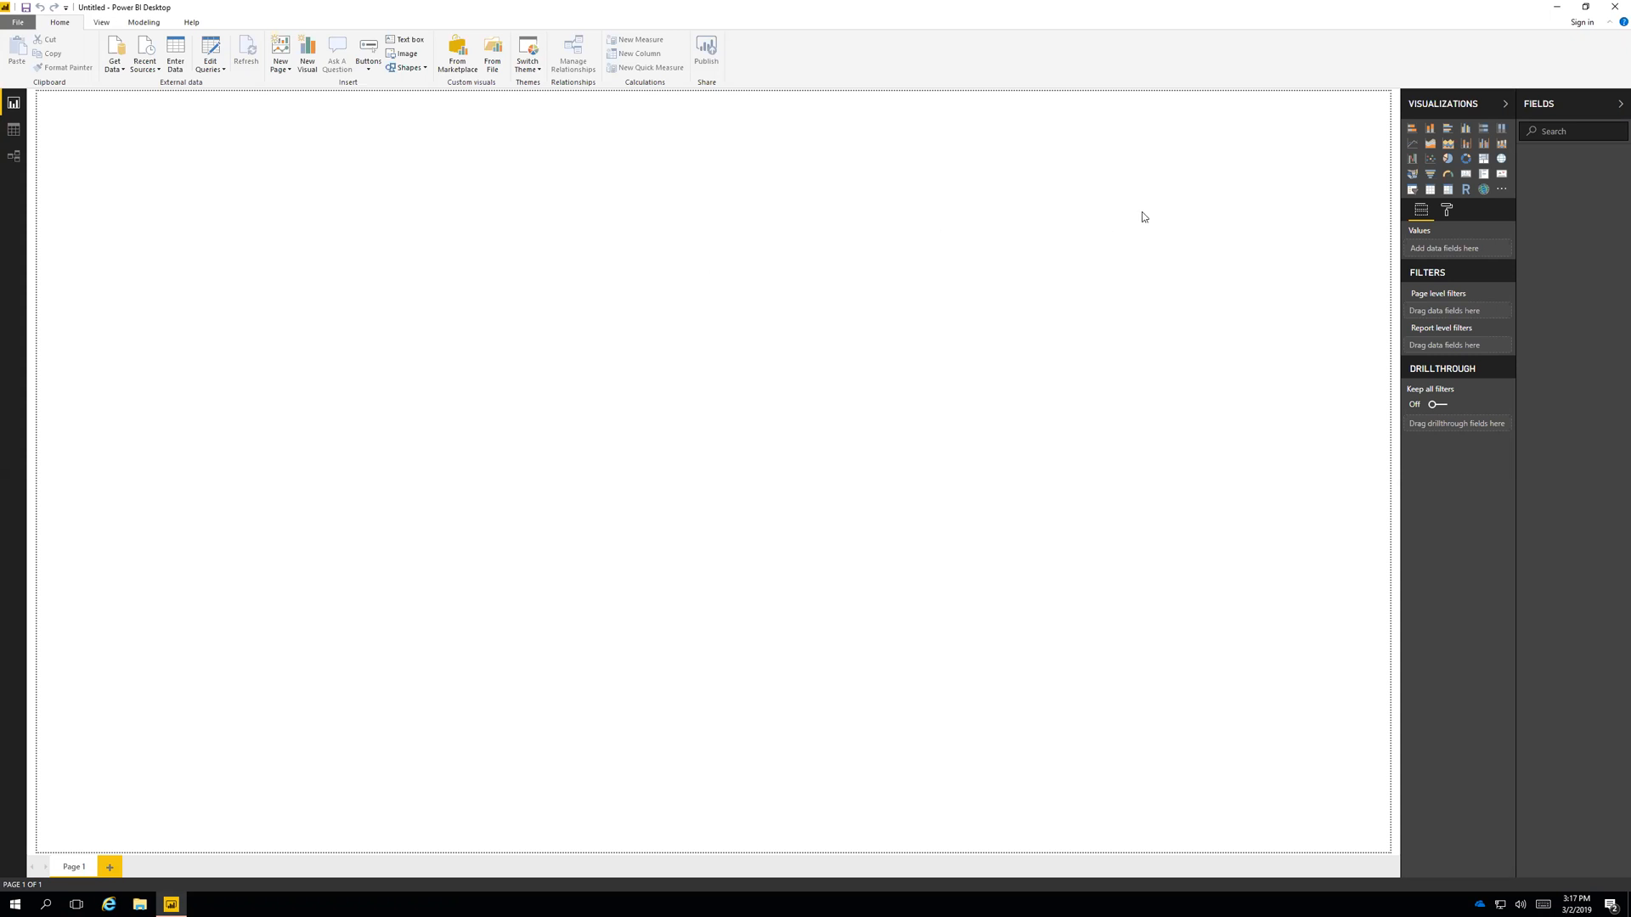
- Try out a pie chart and a matrix on the blank page, deleting both visuals again
click(1448, 159)
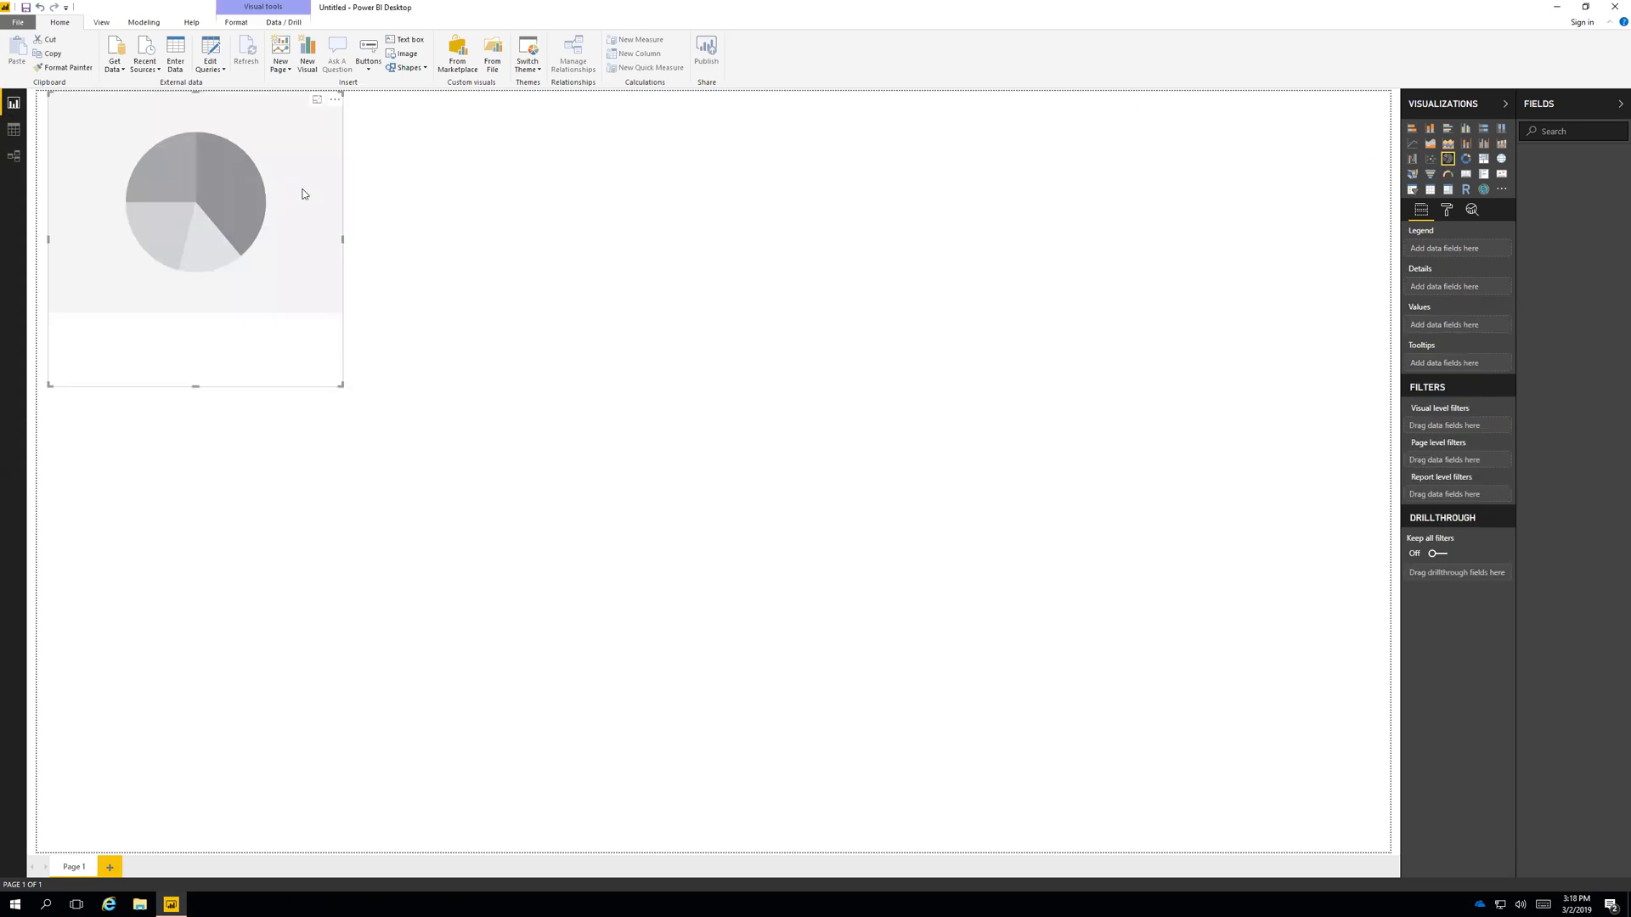
click(568, 293)
click(1451, 190)
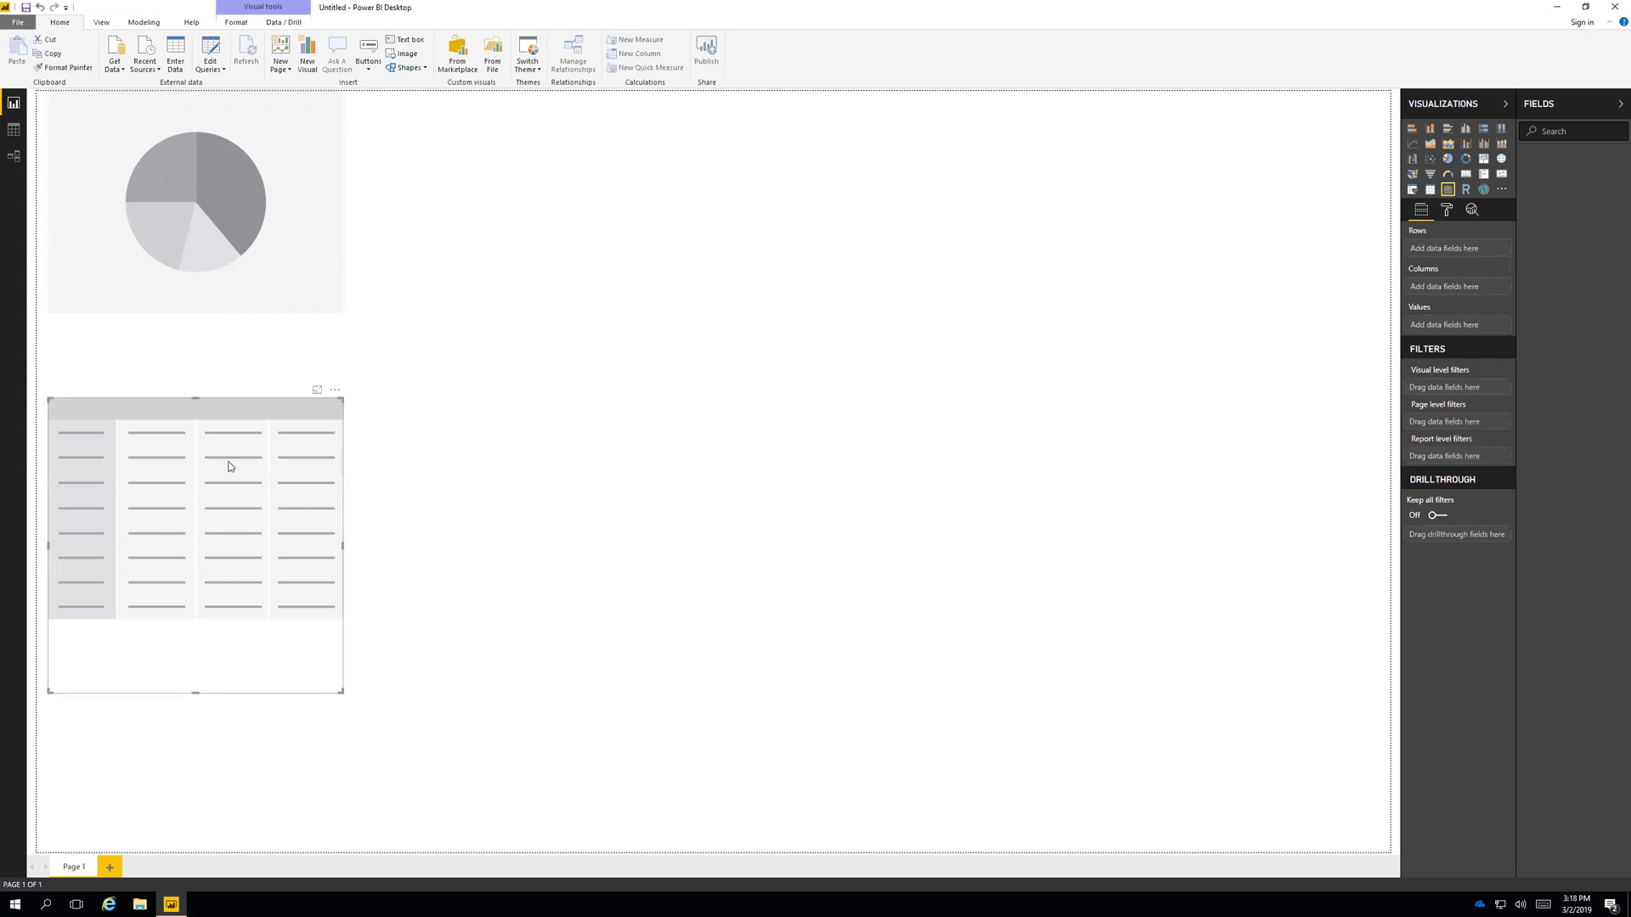
key(Delete)
click(216, 304)
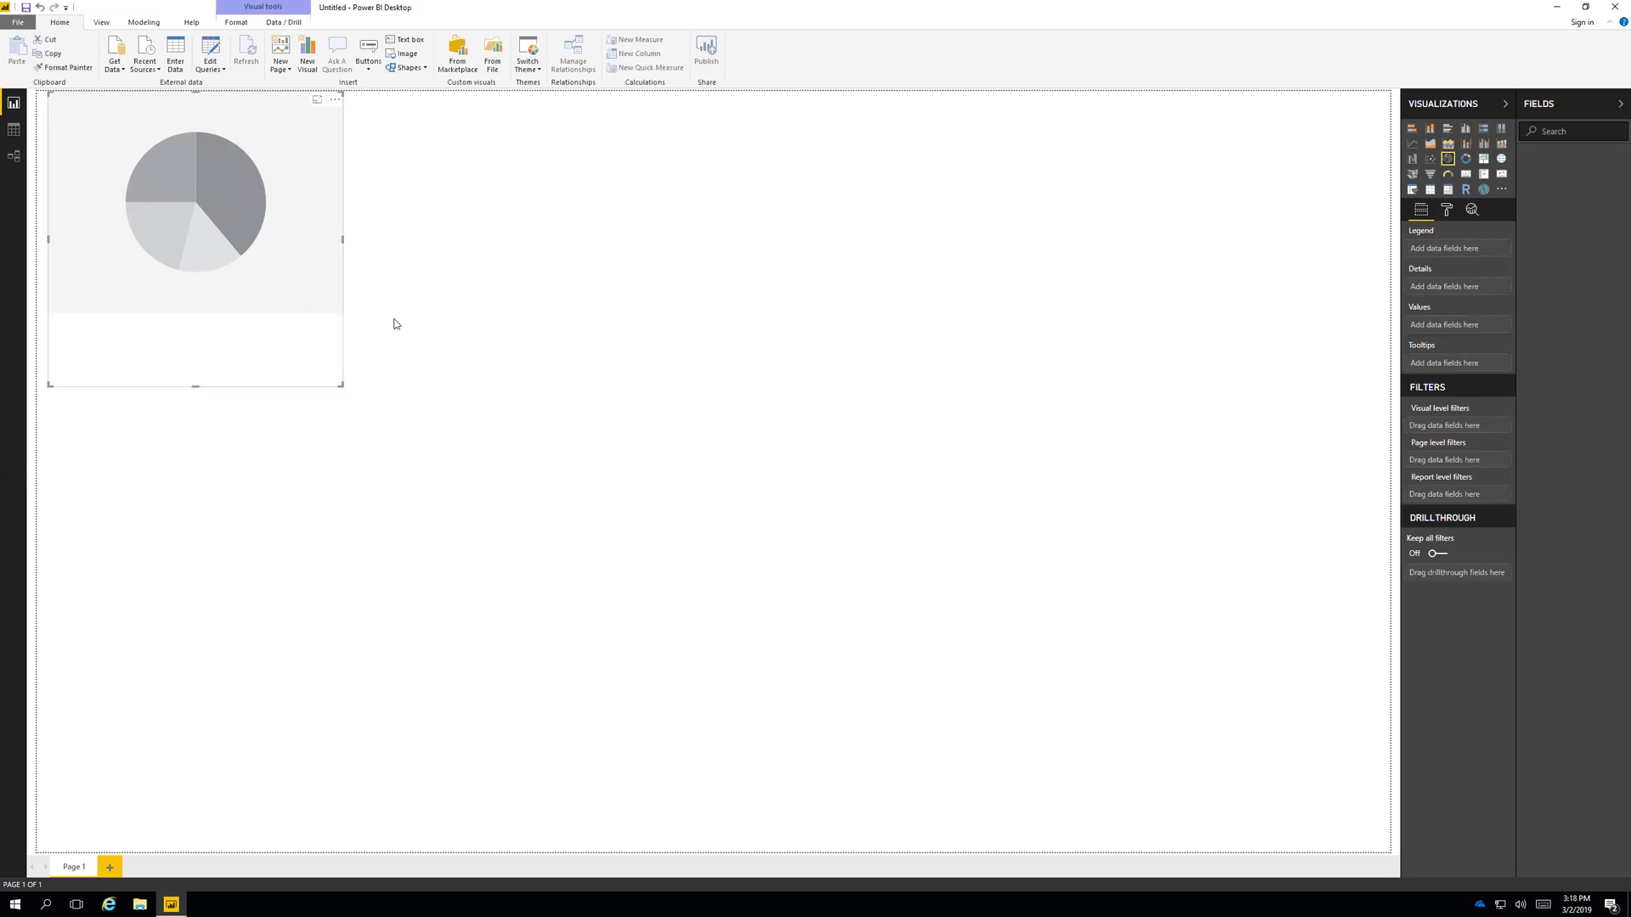
key(Delete)
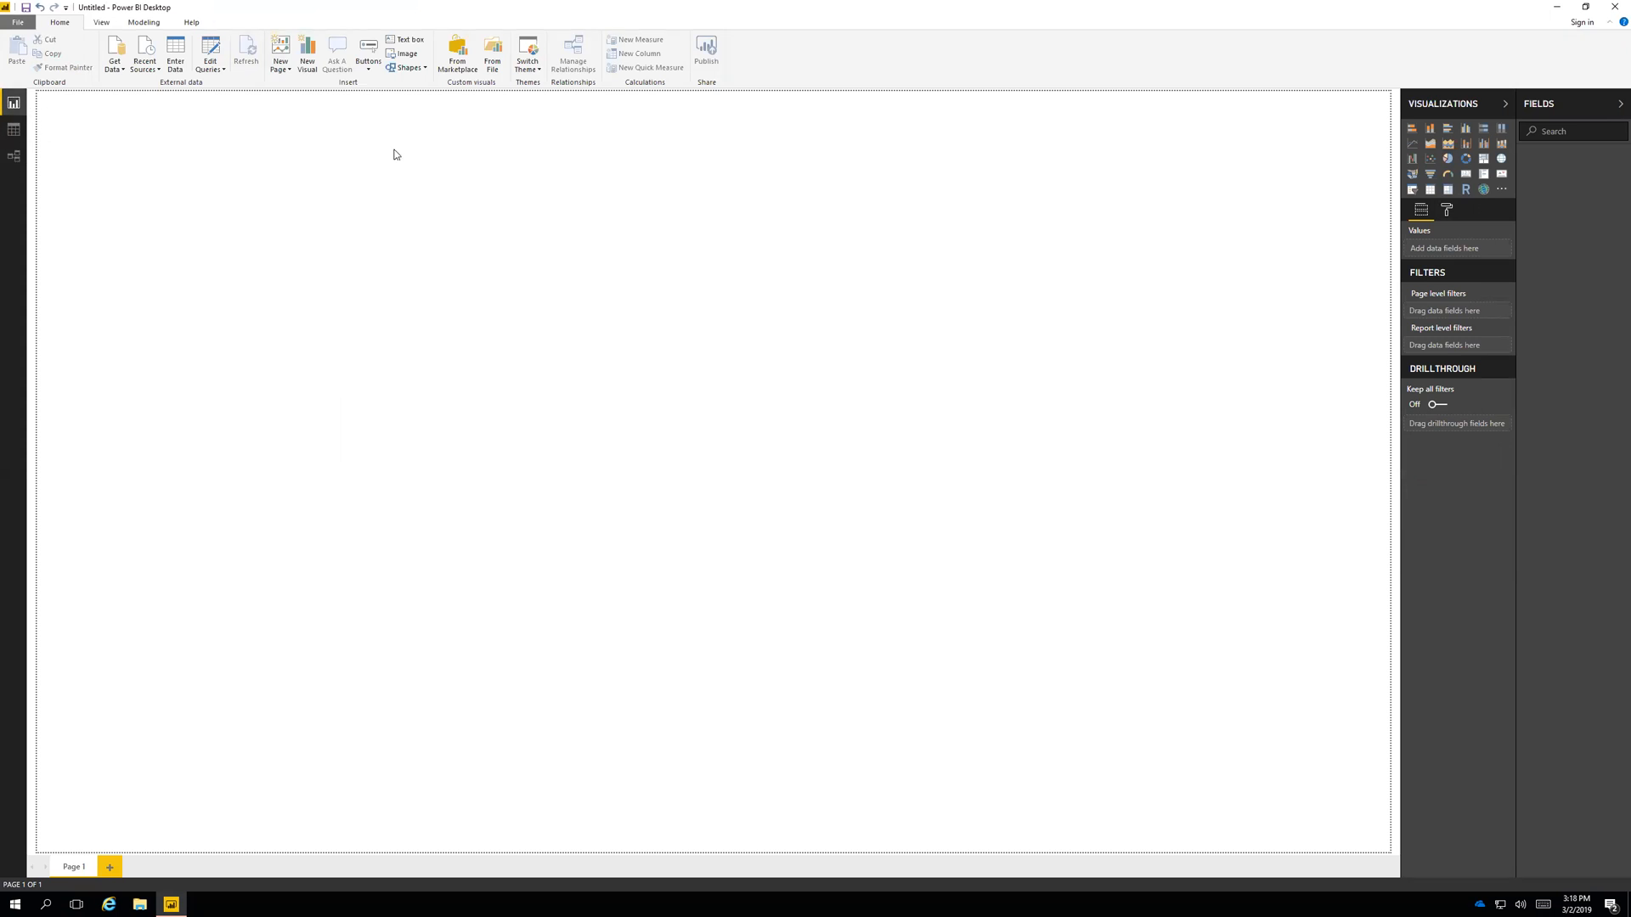
- Look at the empty data view and relationships view, and return to the report view
click(15, 132)
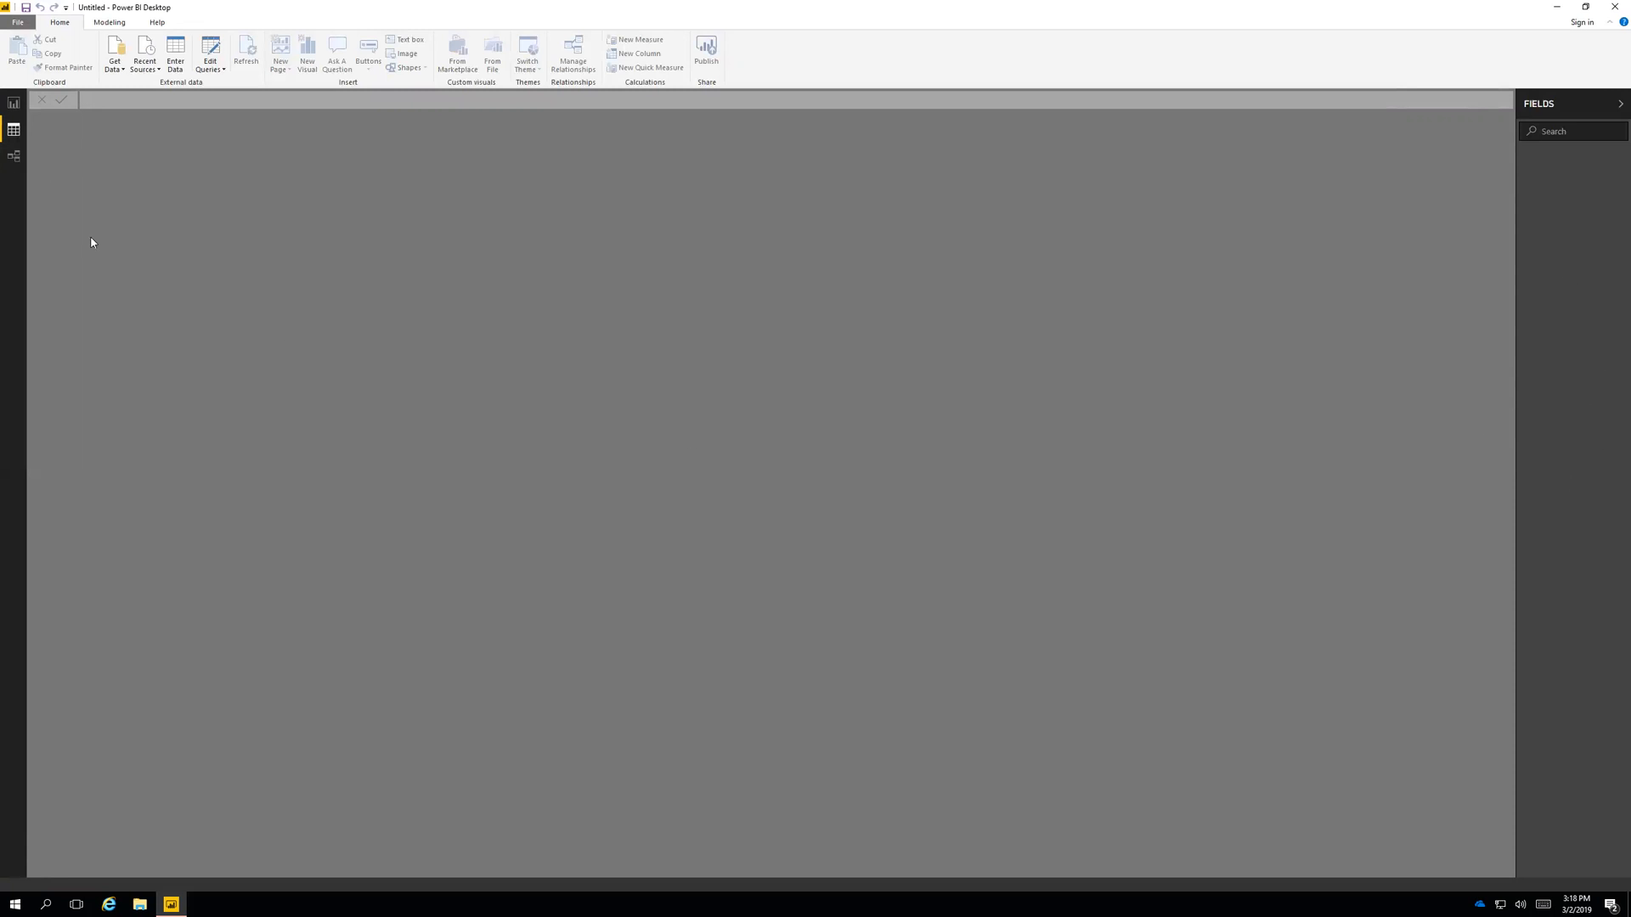
click(14, 103)
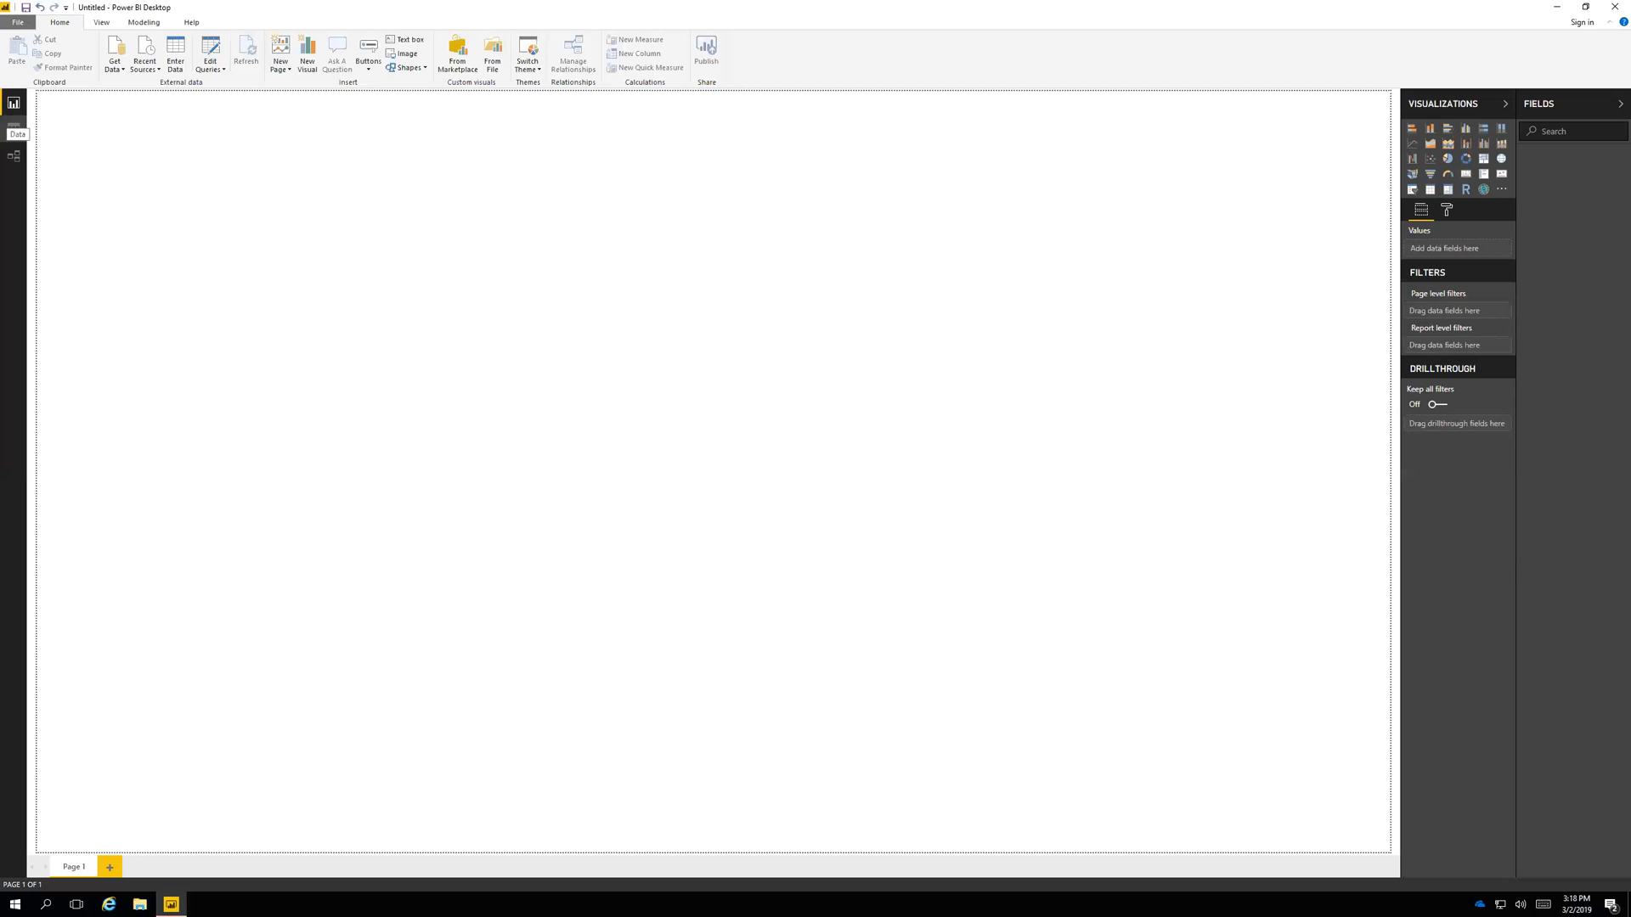
click(23, 157)
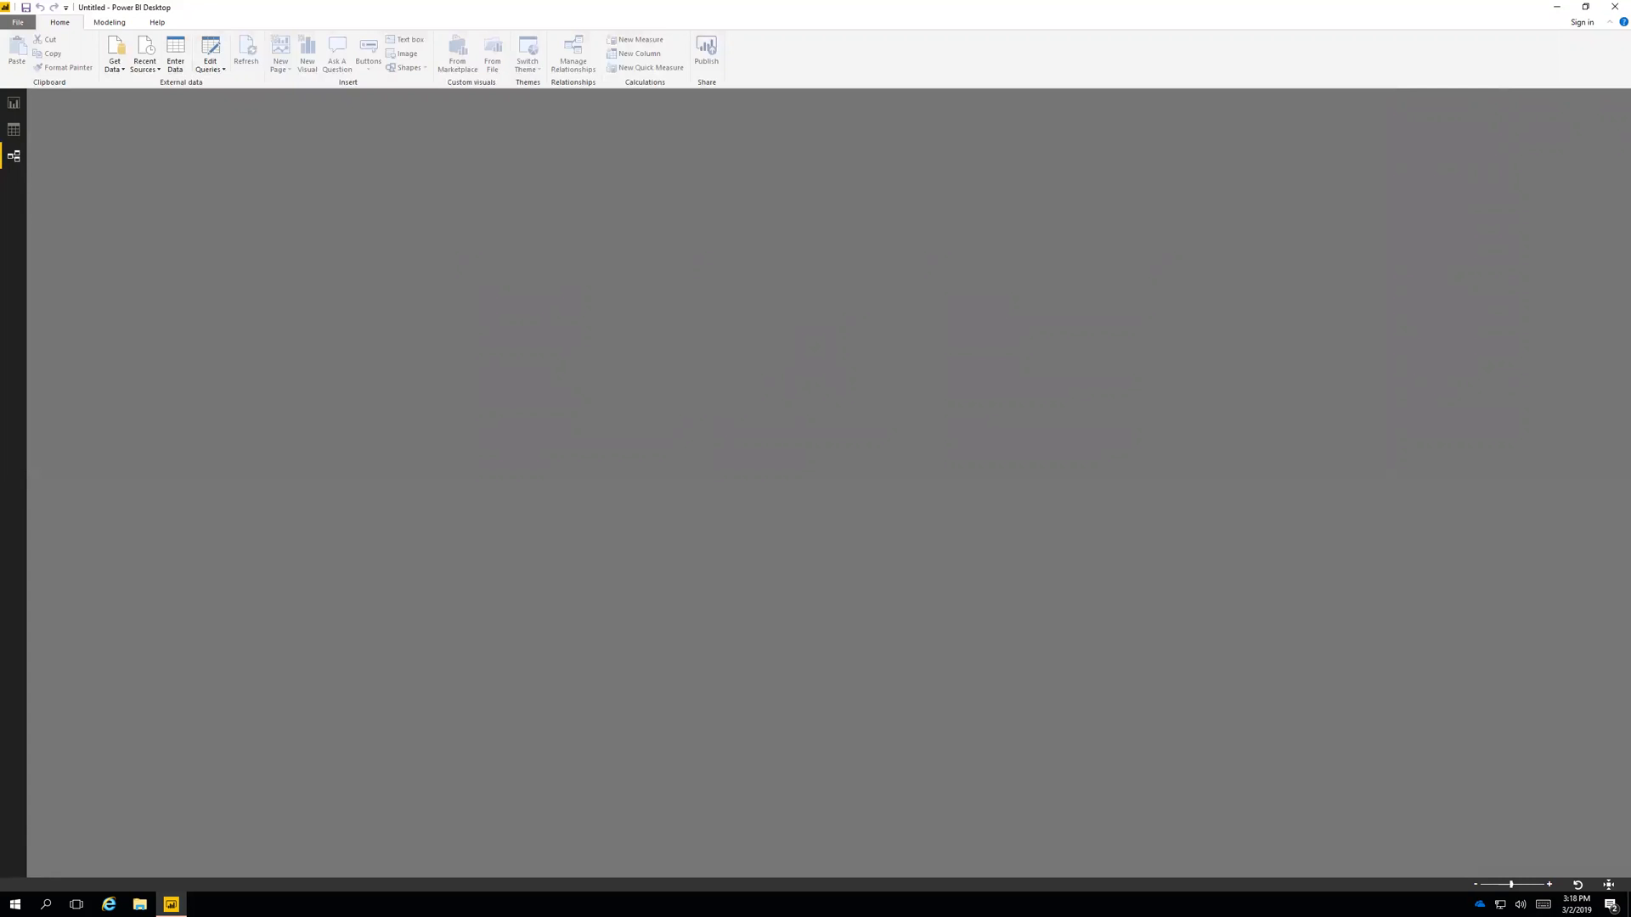
click(14, 103)
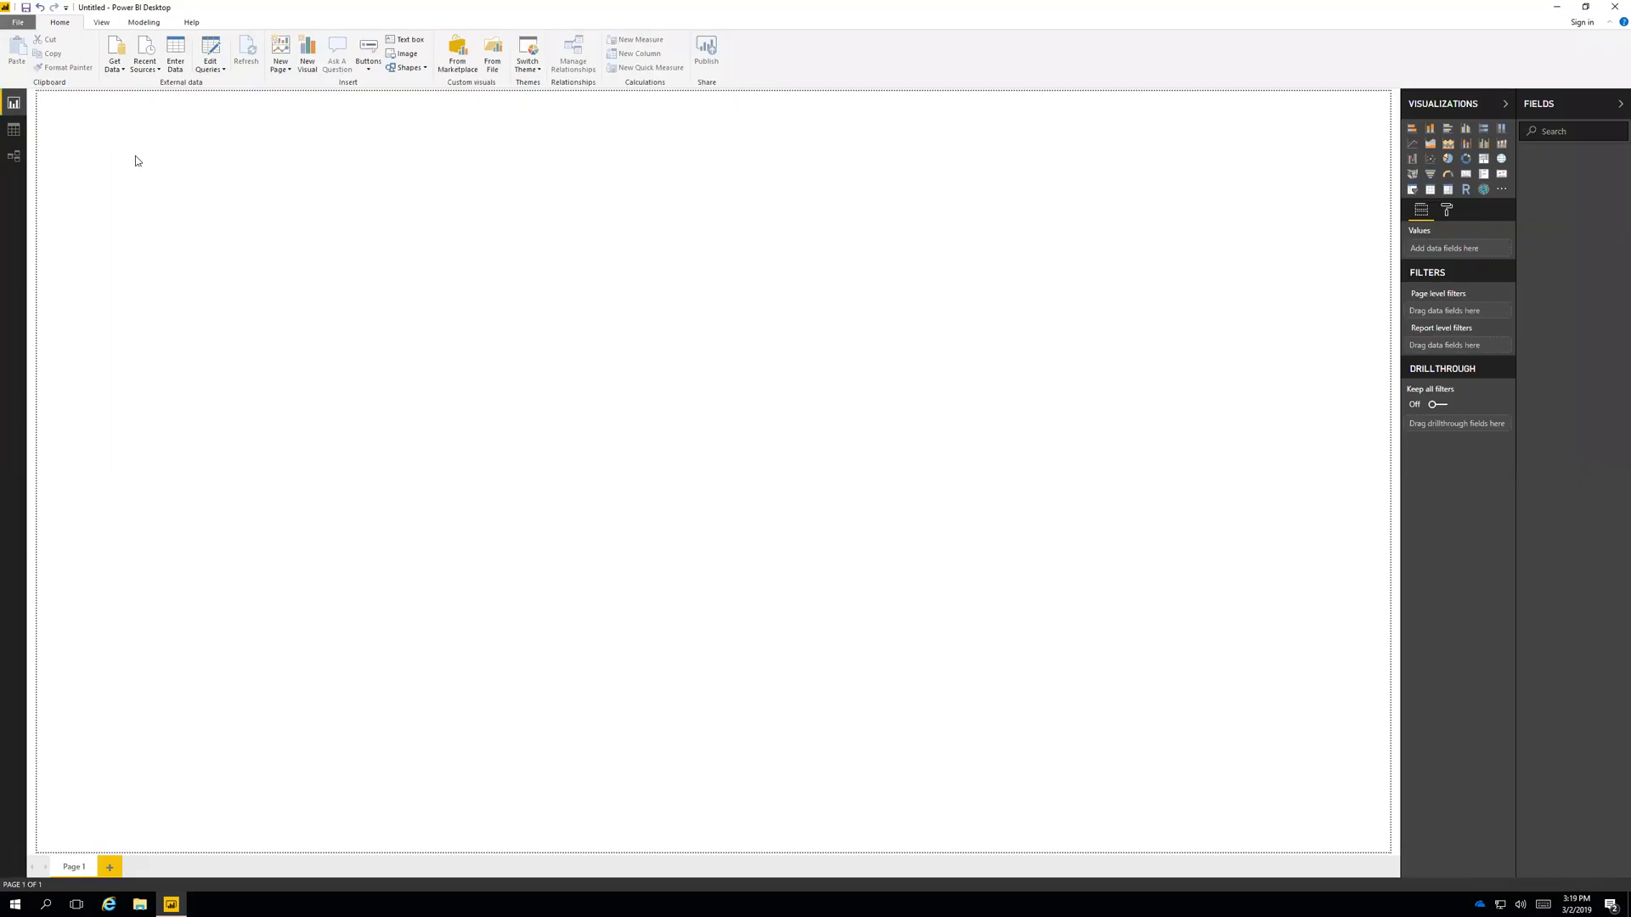
- Add six new blank pages to the report, Page 2 through Page 7
click(109, 866)
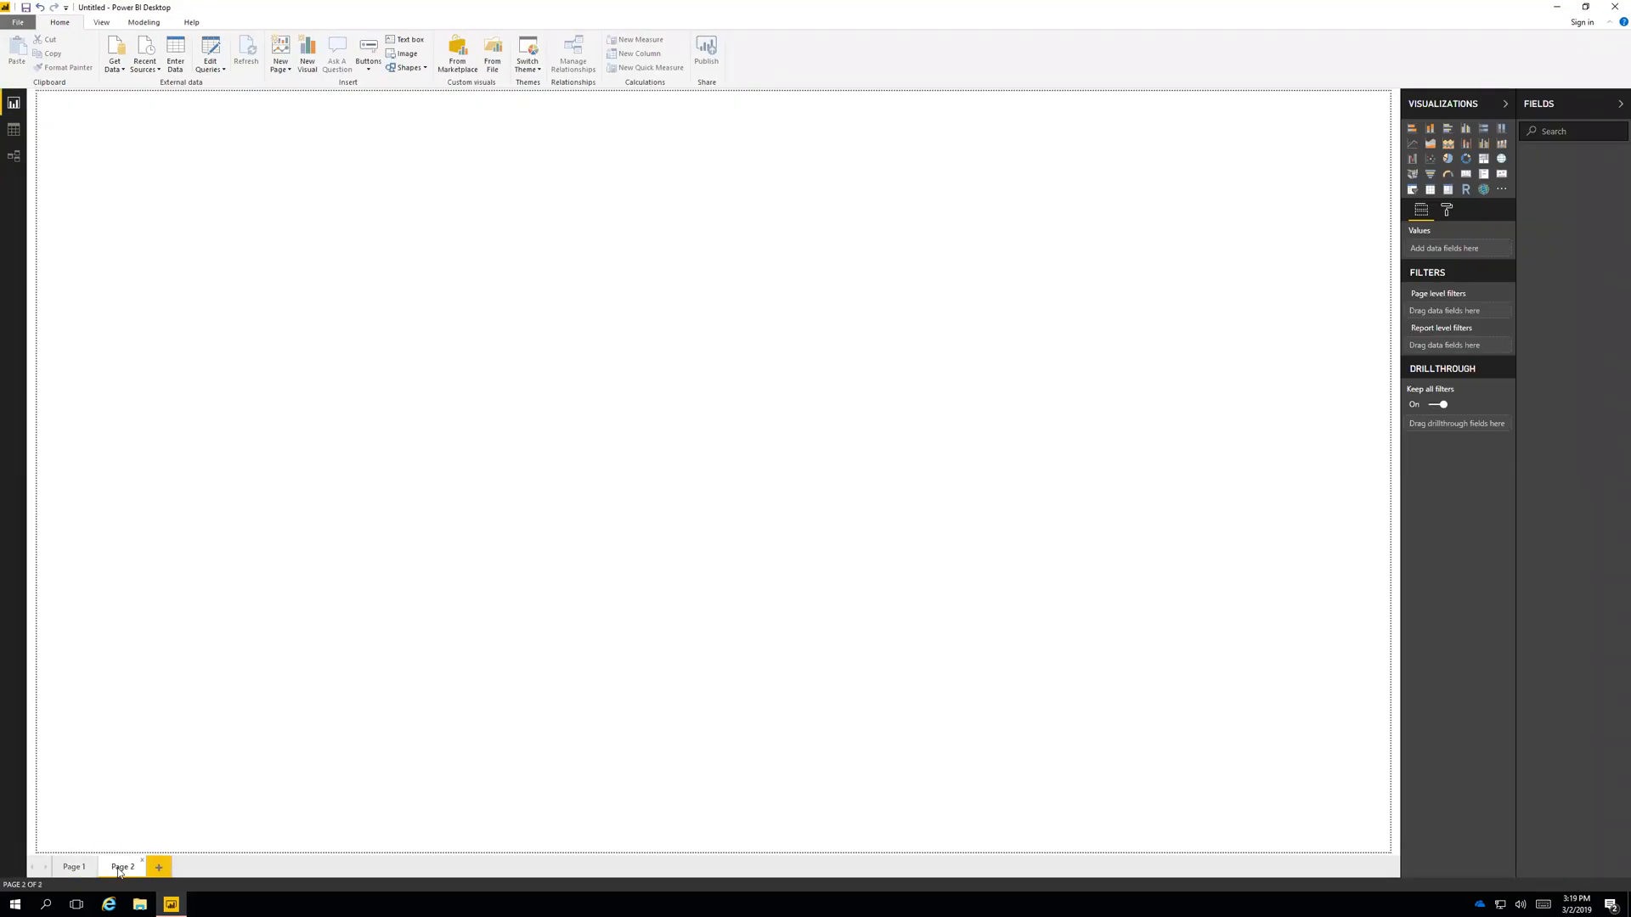
click(159, 867)
click(208, 868)
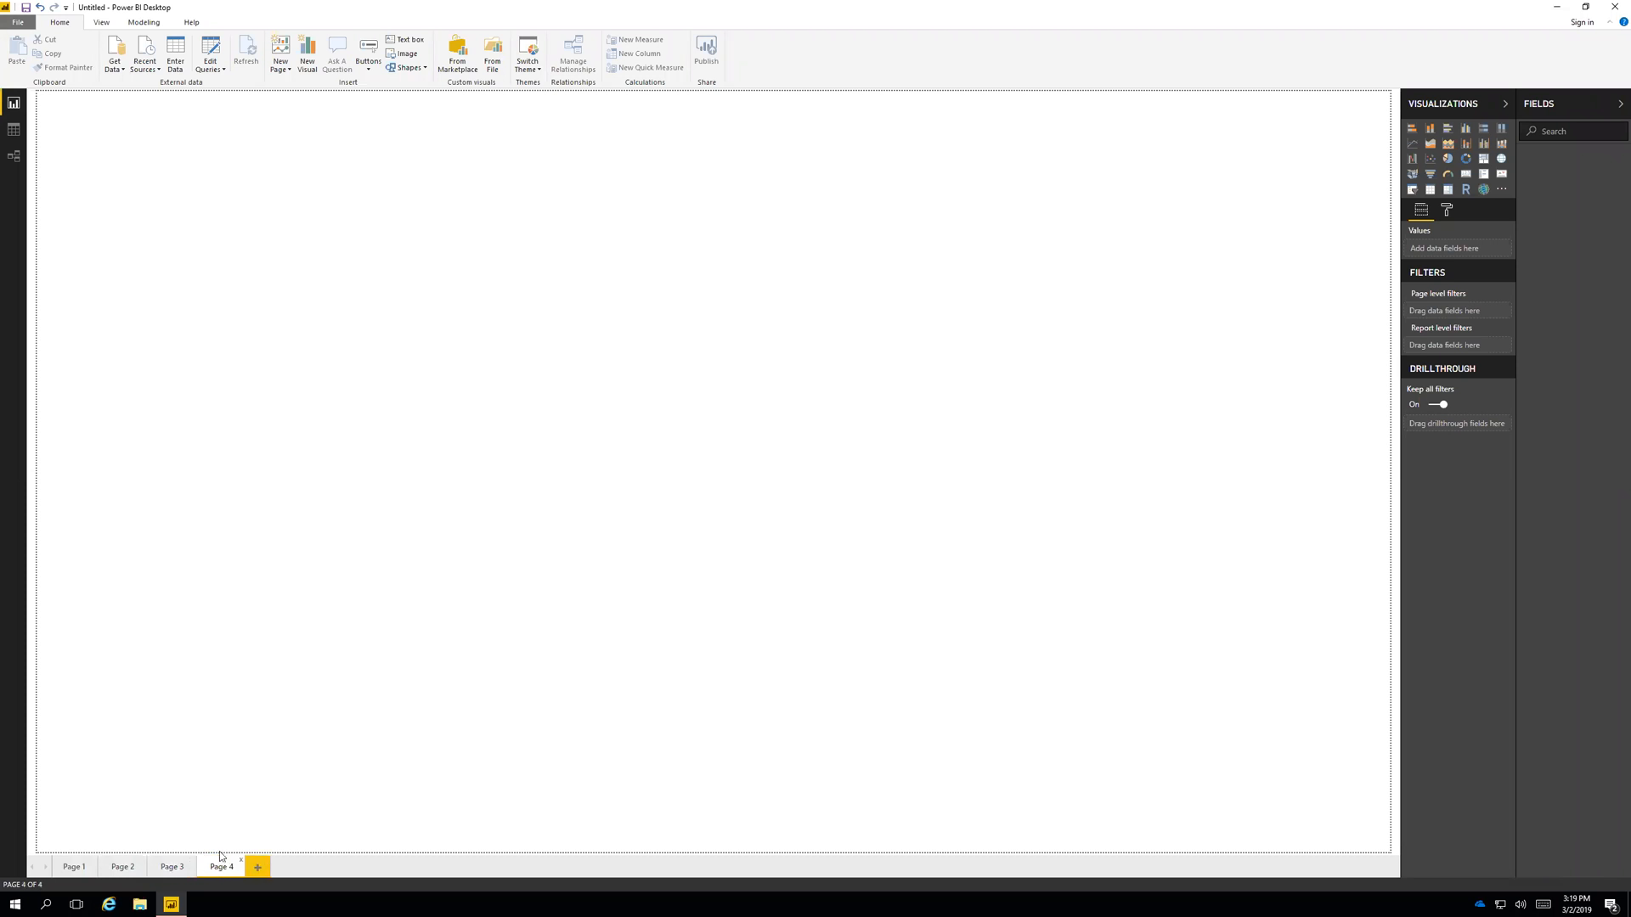
click(287, 54)
click(287, 54)
click(287, 54)
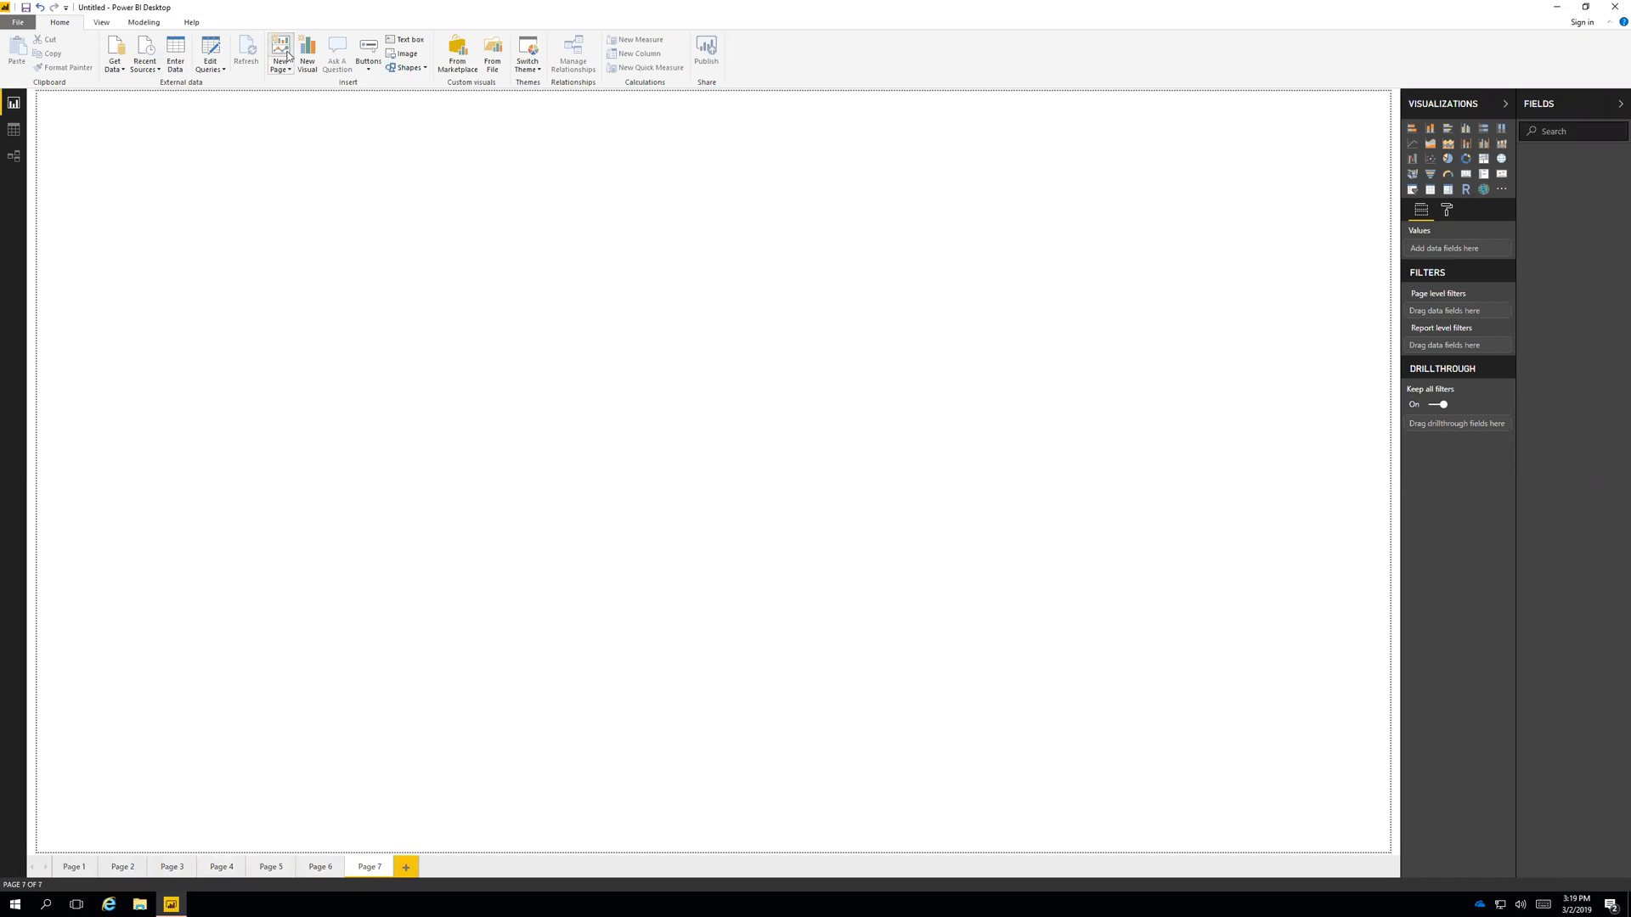
- Rename Page 1 as "My Meaningful Name"
double_click(73, 867)
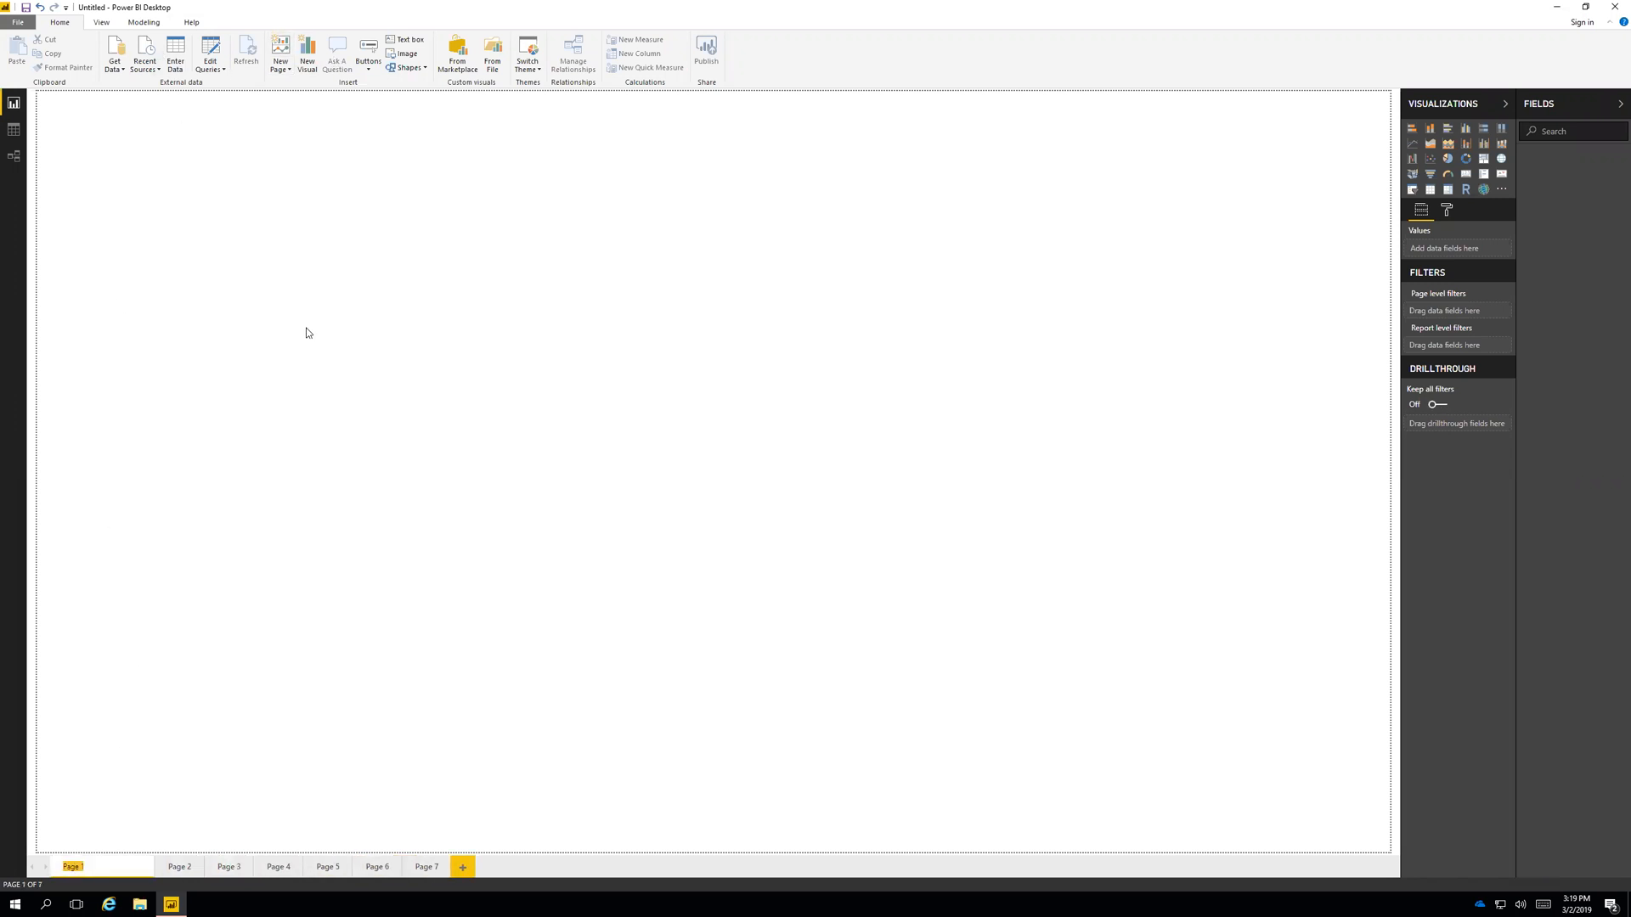
text(My Meaningful Name)
key(Return)
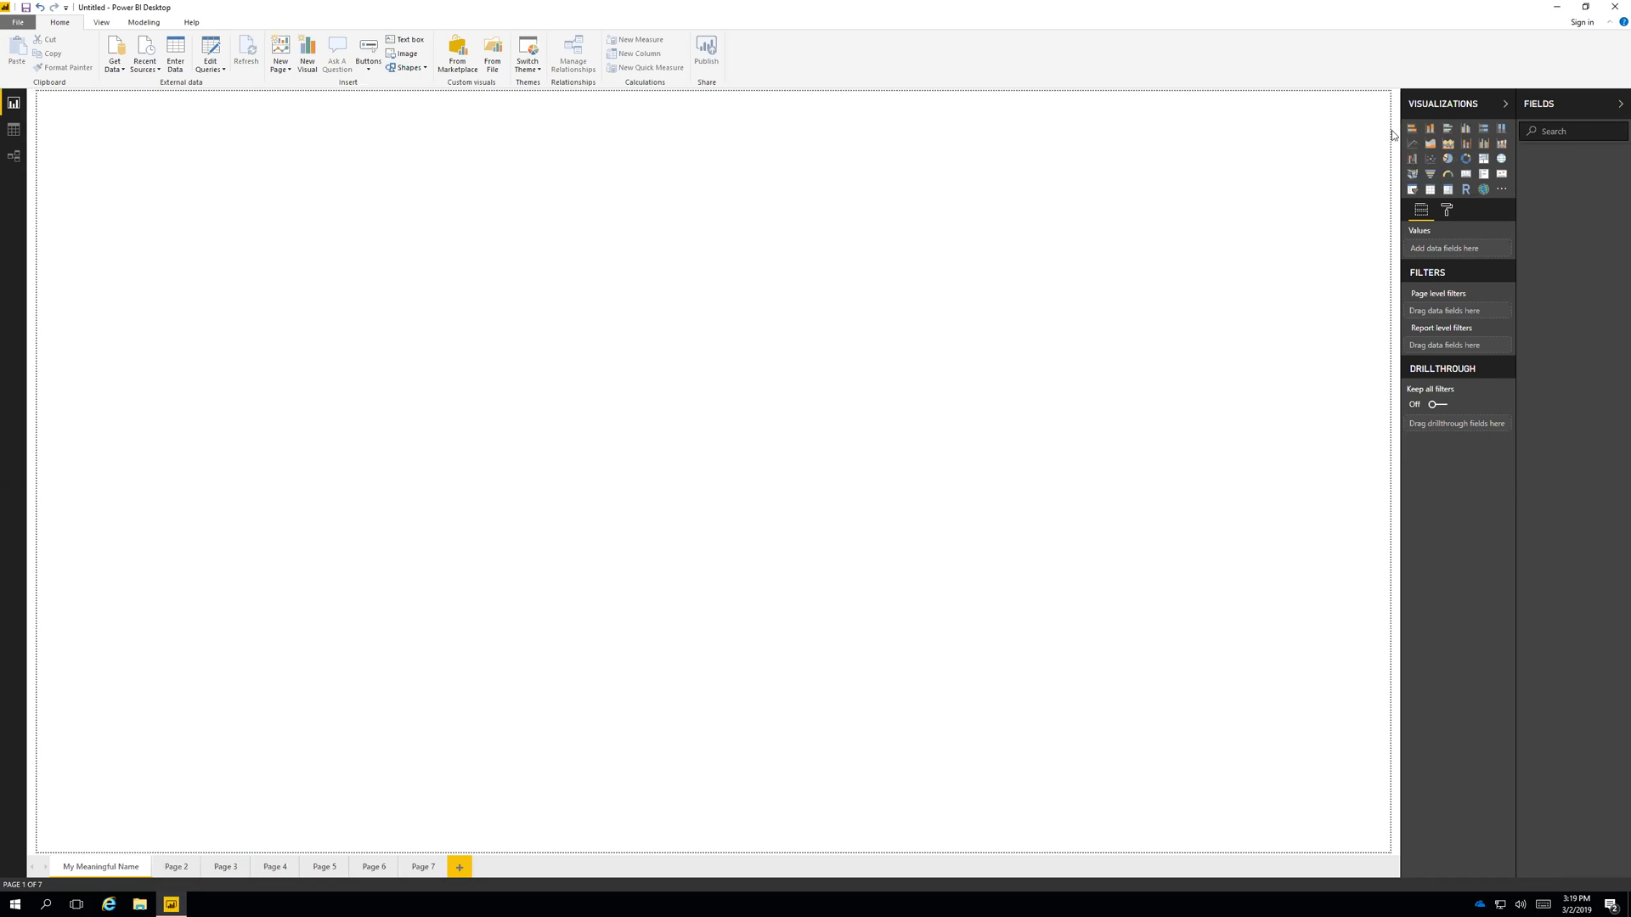
- Add a pie chart to the page, trying it as an area chart before restoring the pie type
click(1449, 159)
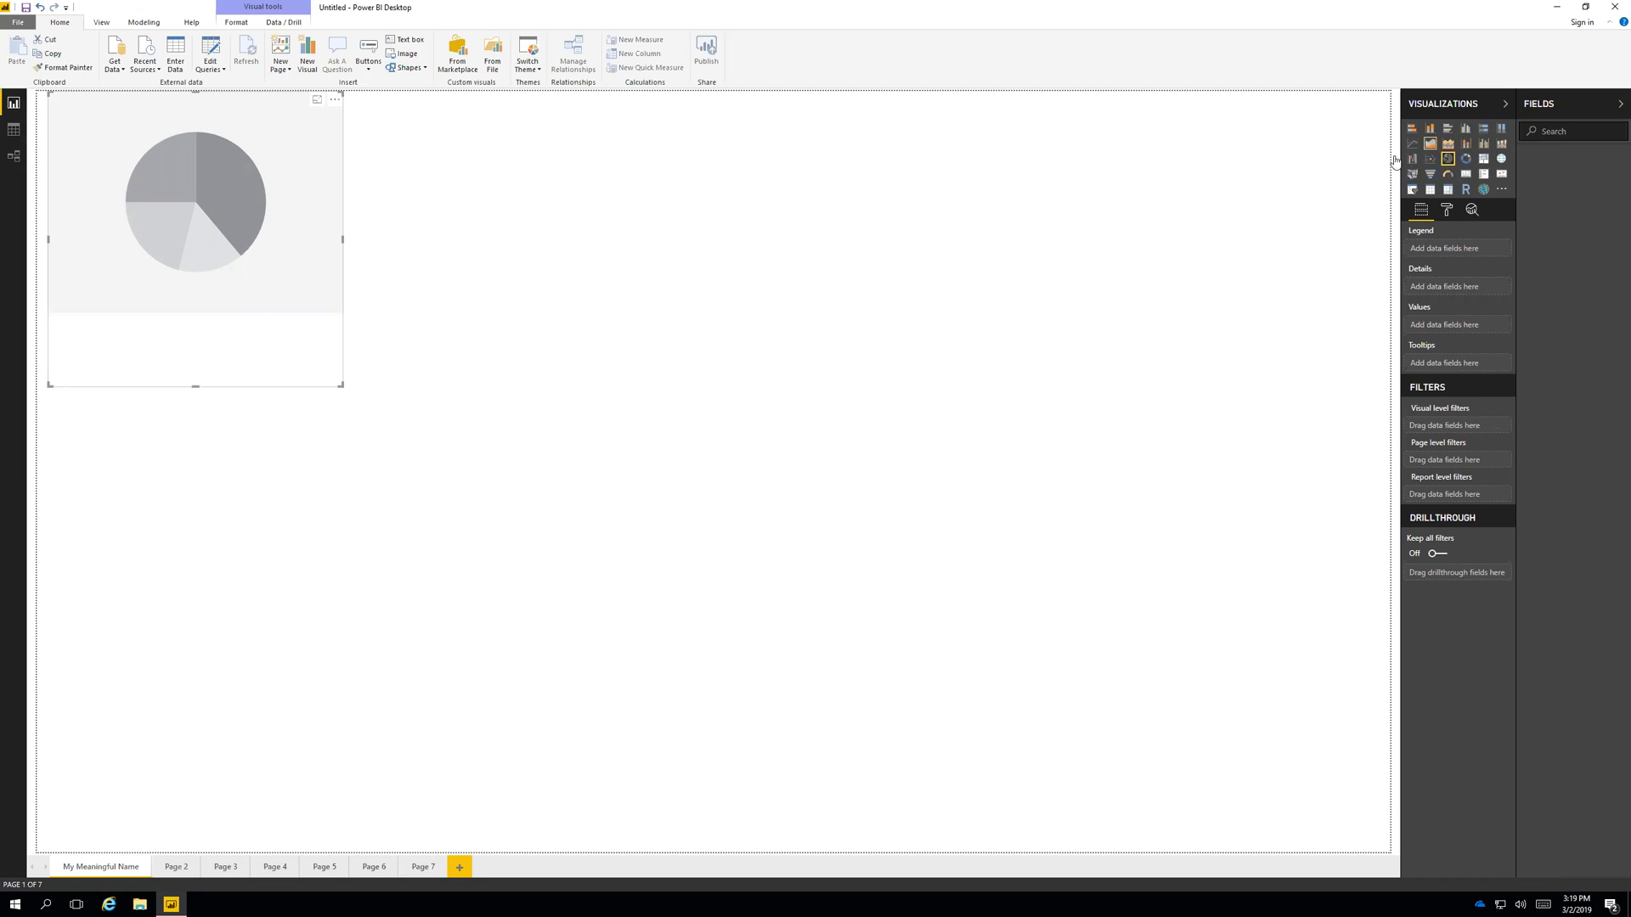
click(1430, 144)
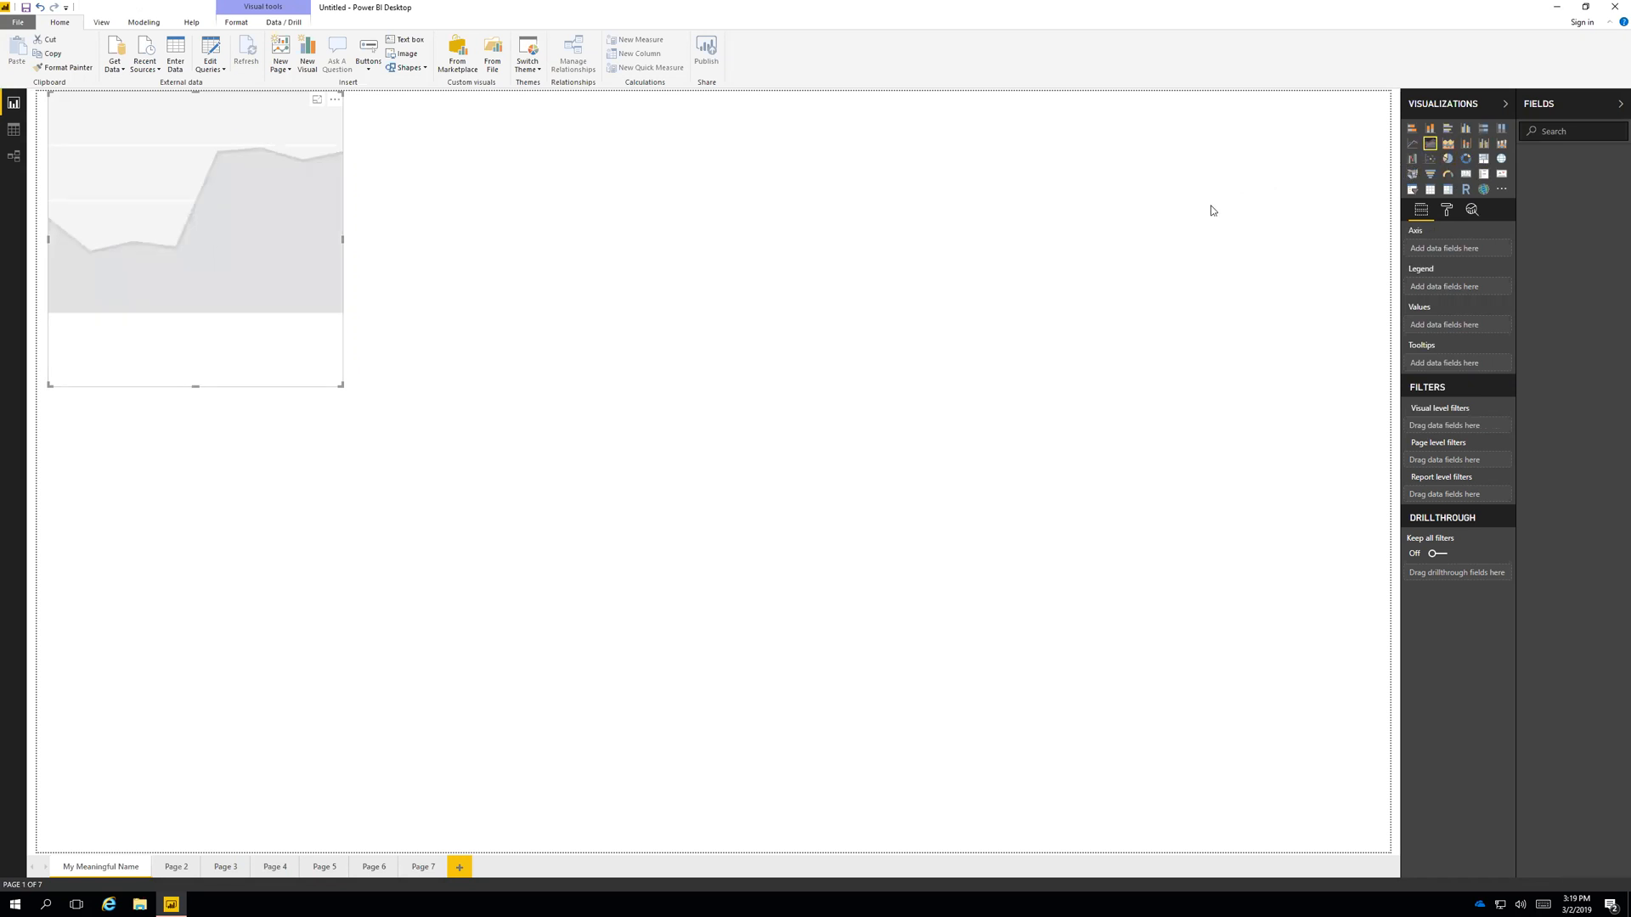
click(1448, 160)
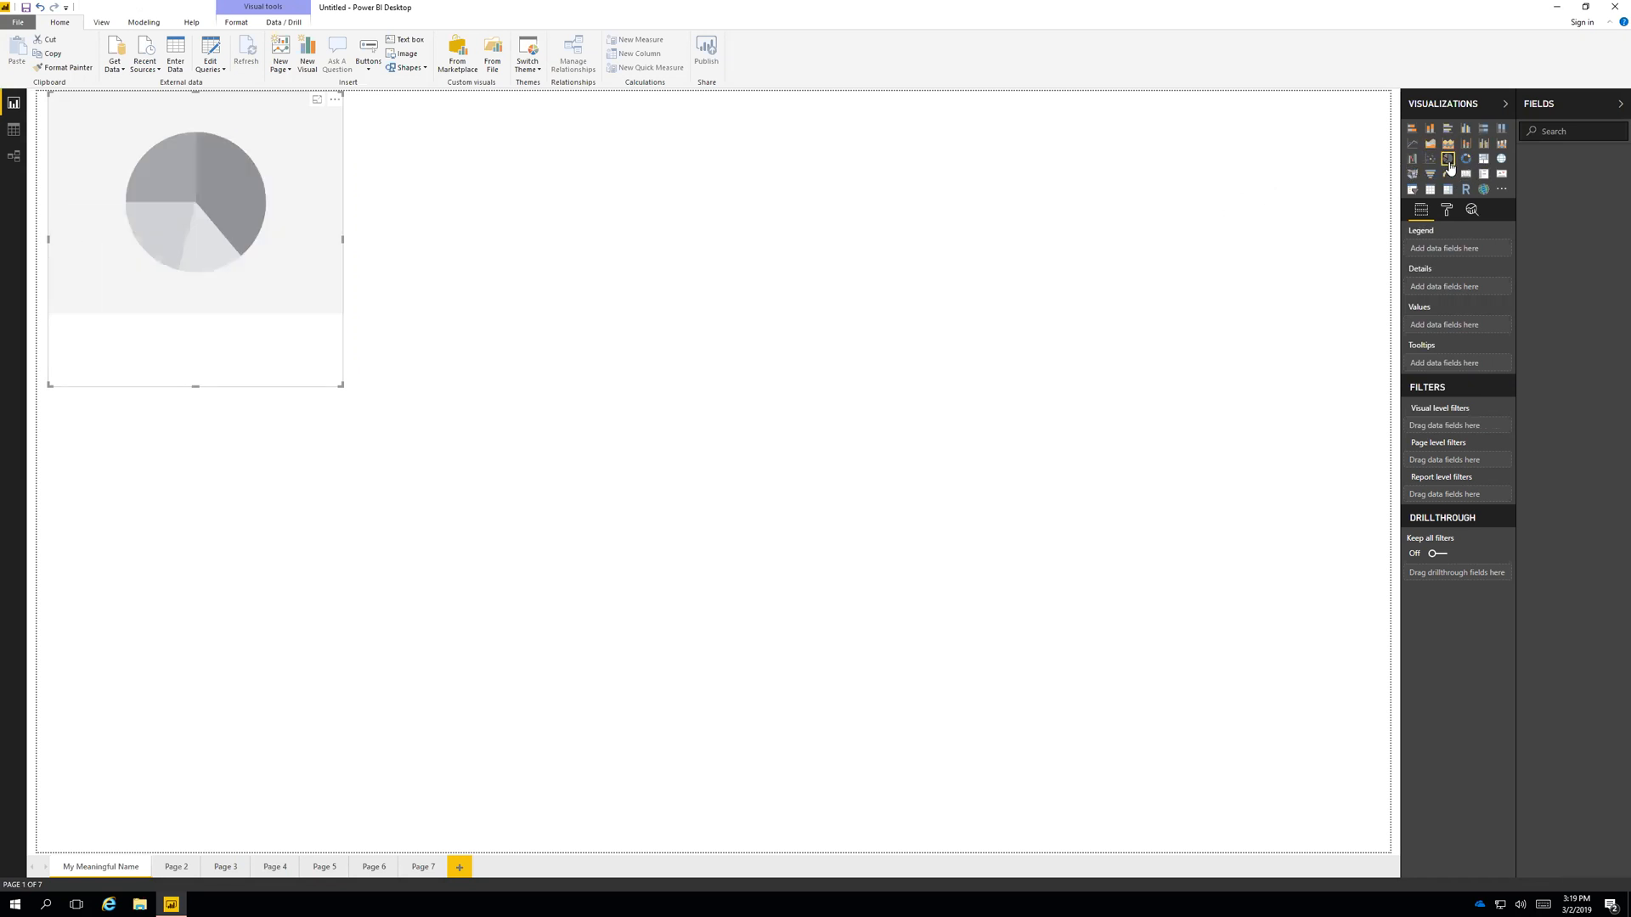
- Add a treemap as a separate visual below the pie chart and leave it deselected
click(381, 283)
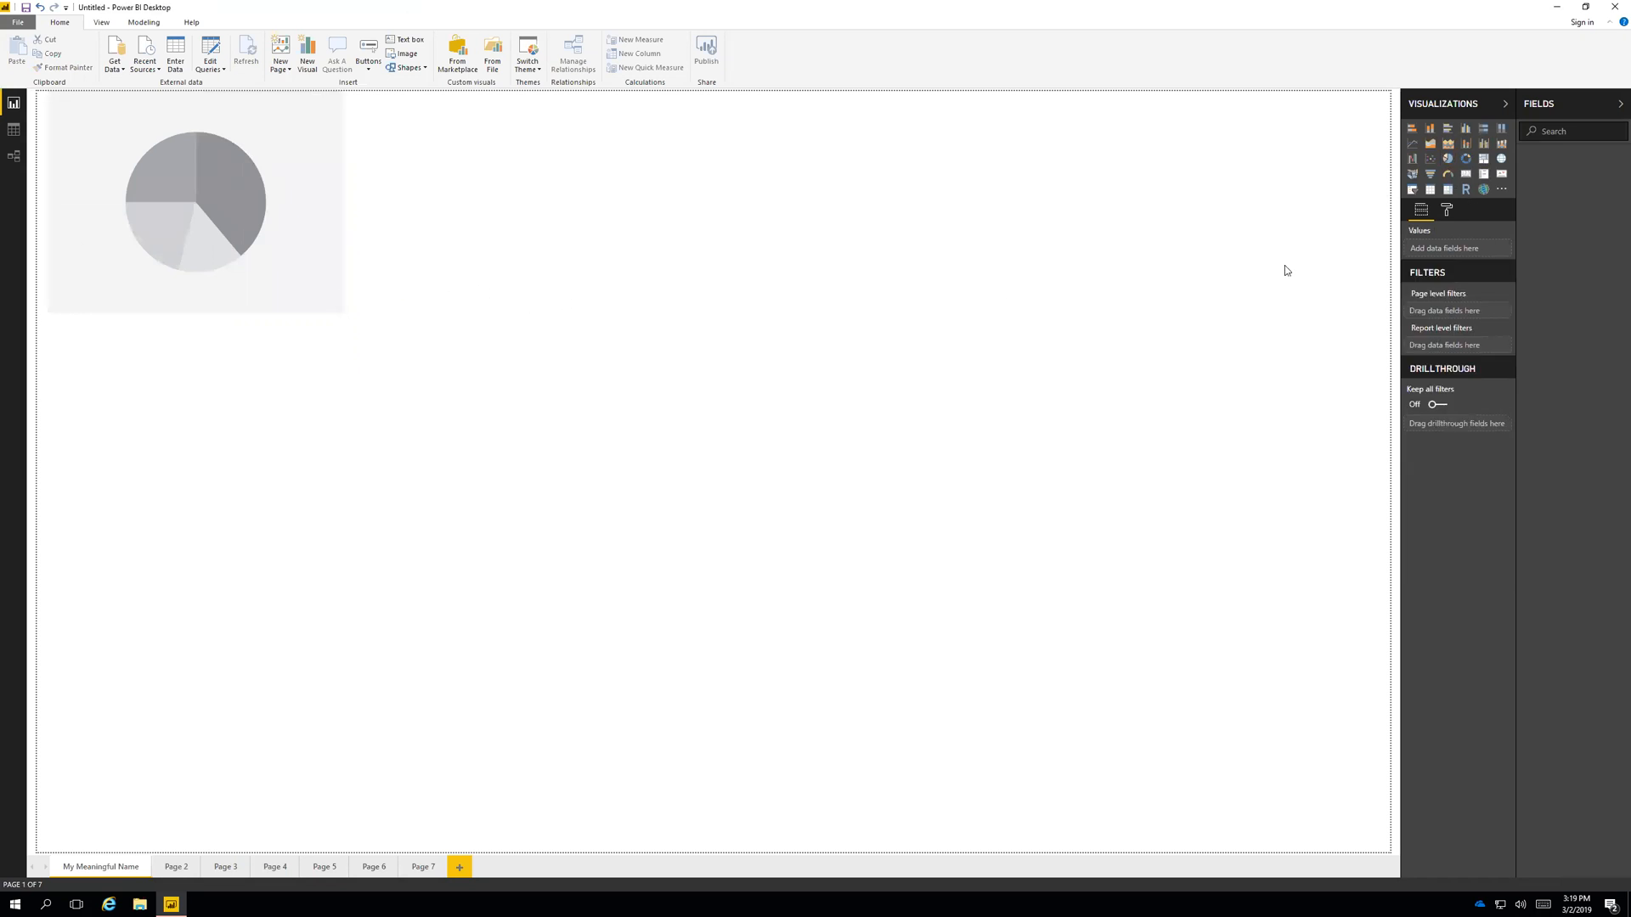
click(1483, 158)
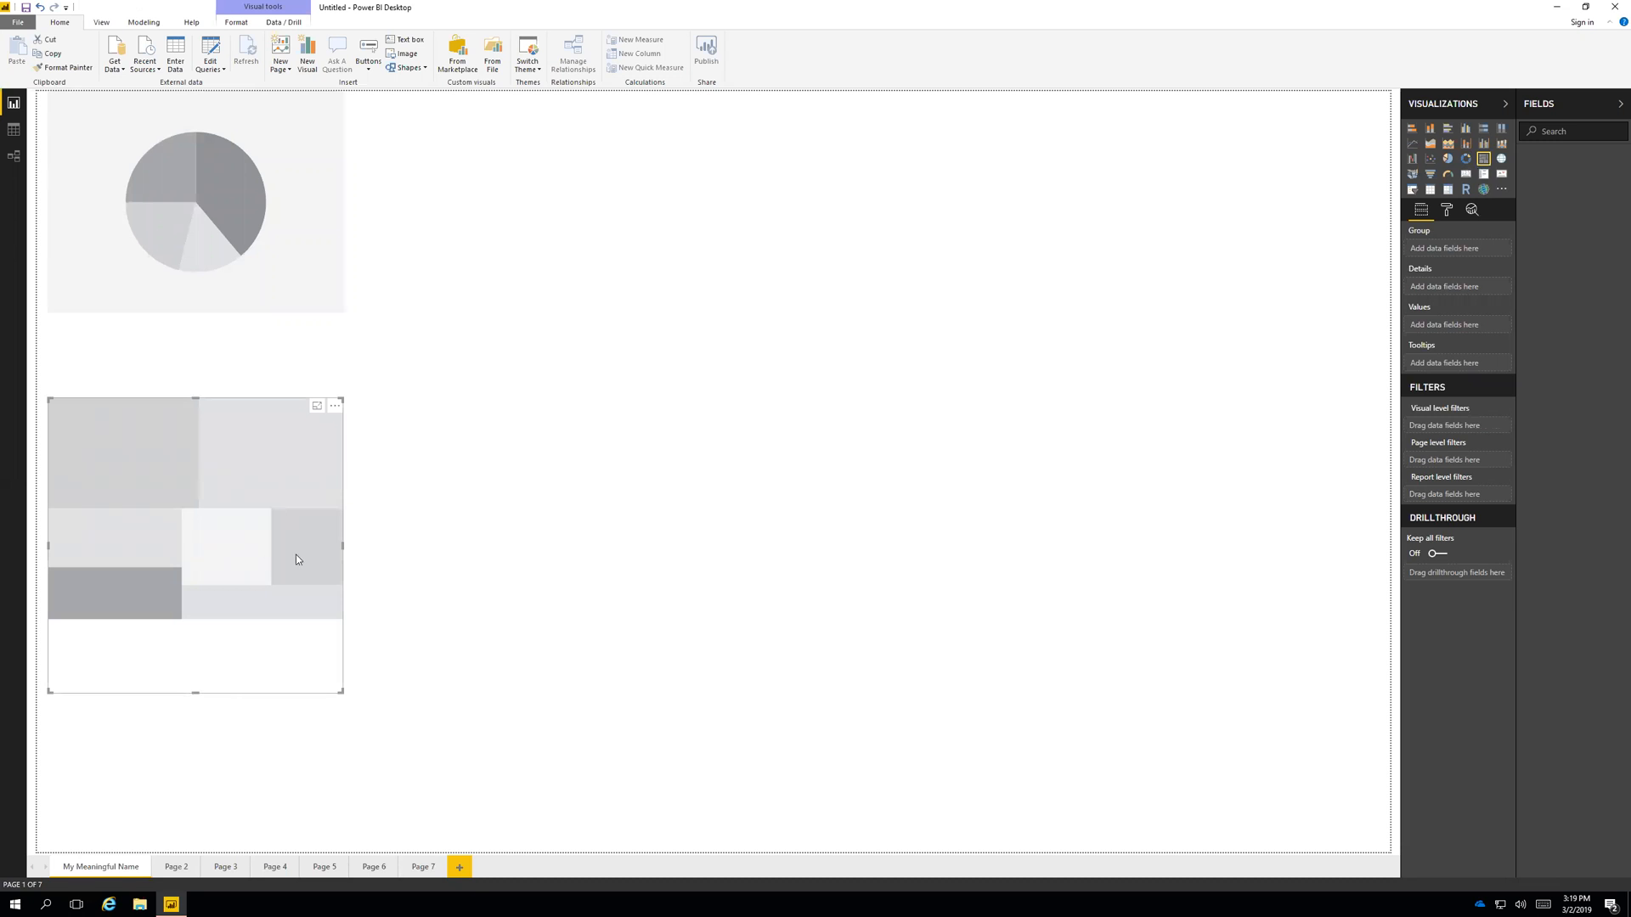
click(413, 552)
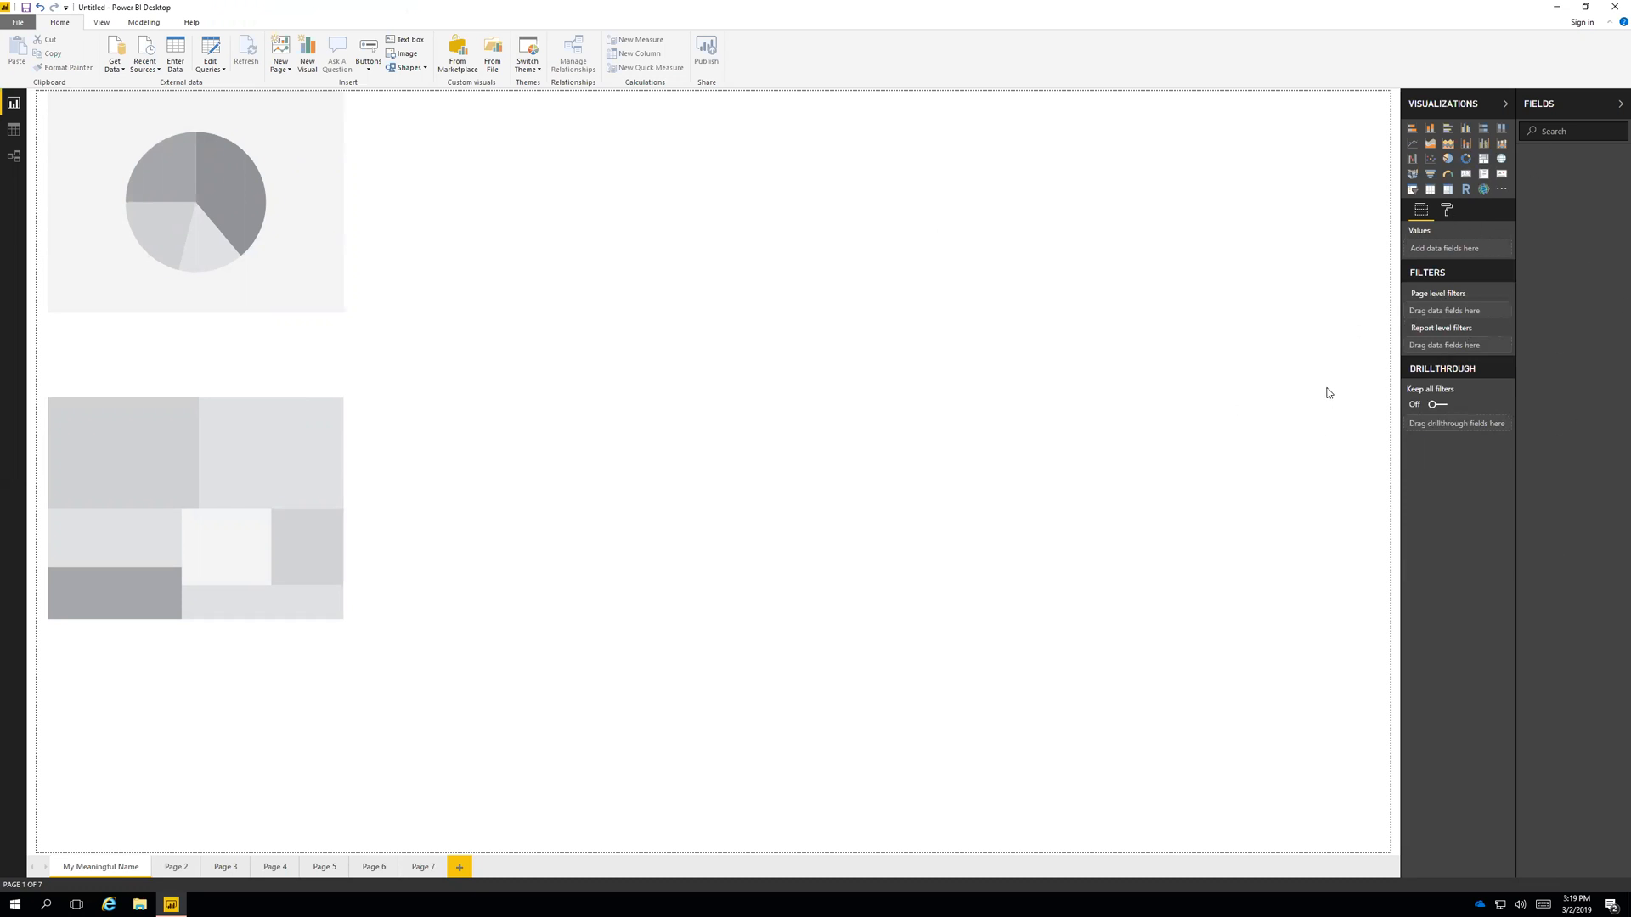
- Examine the formatting options offered for the page and for the treemap, including its title settings, and return to the field settings
click(1446, 210)
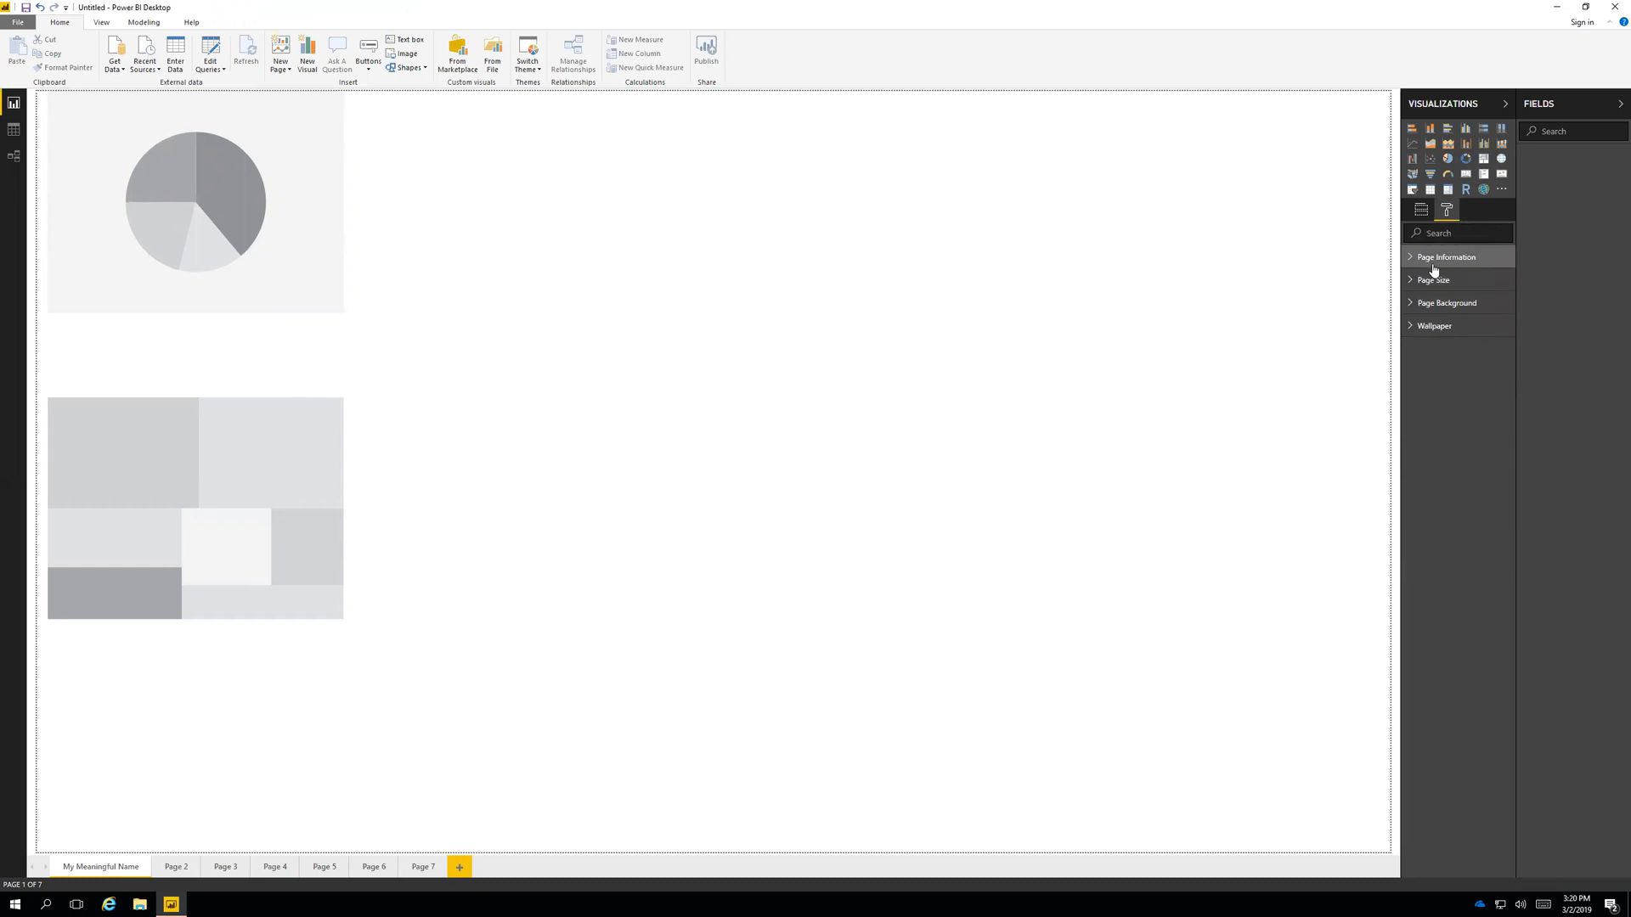
click(235, 518)
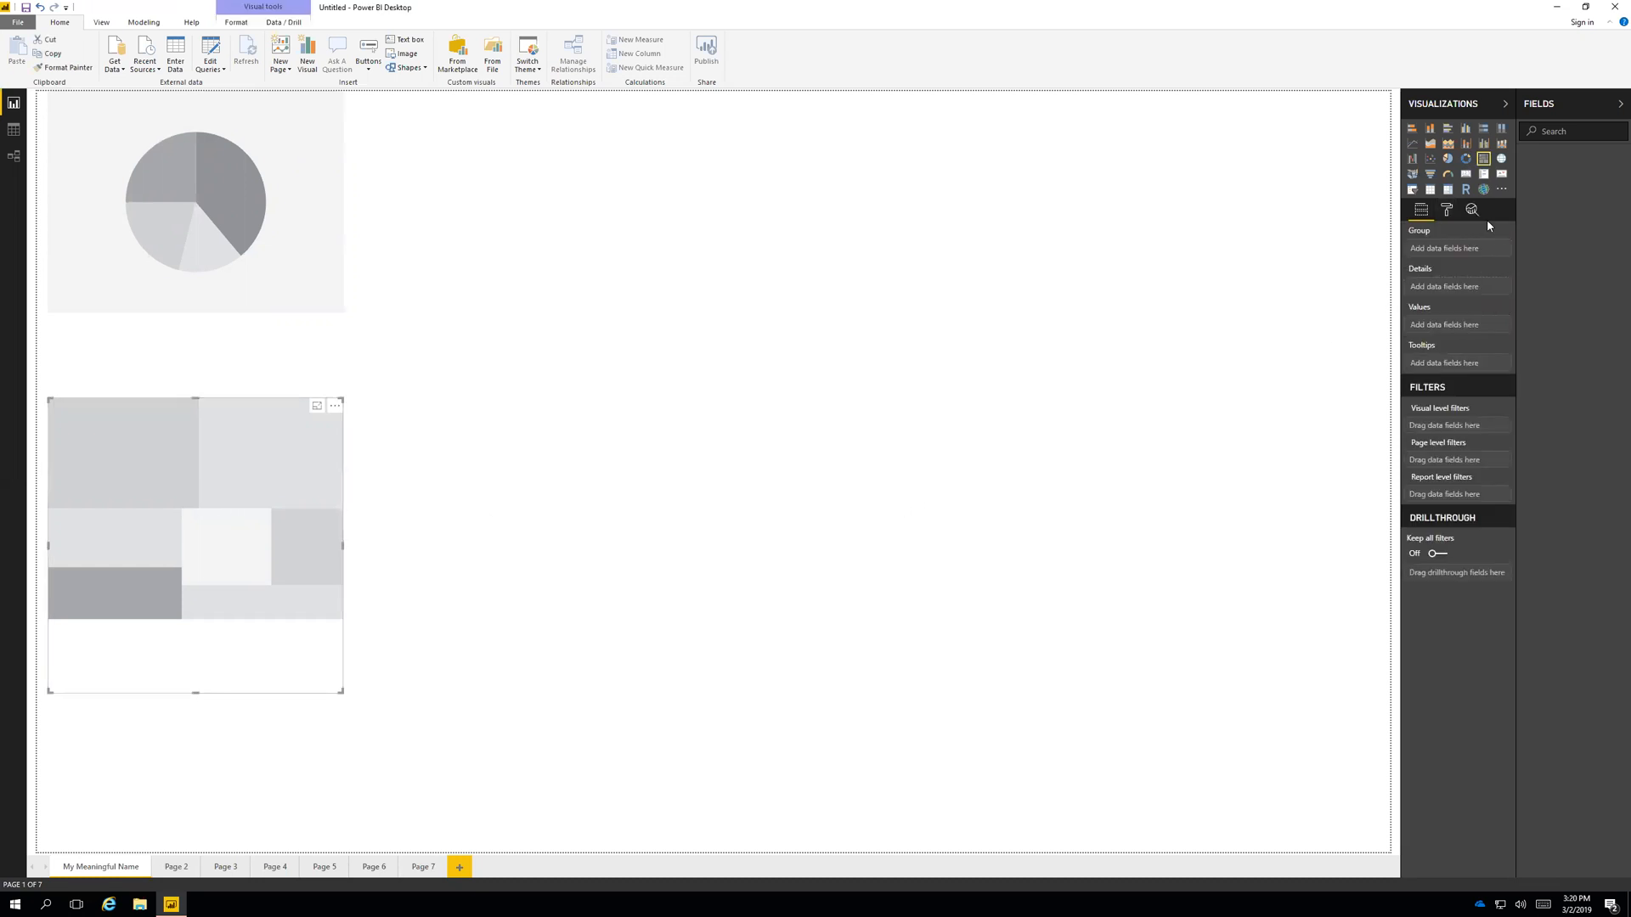
click(1446, 210)
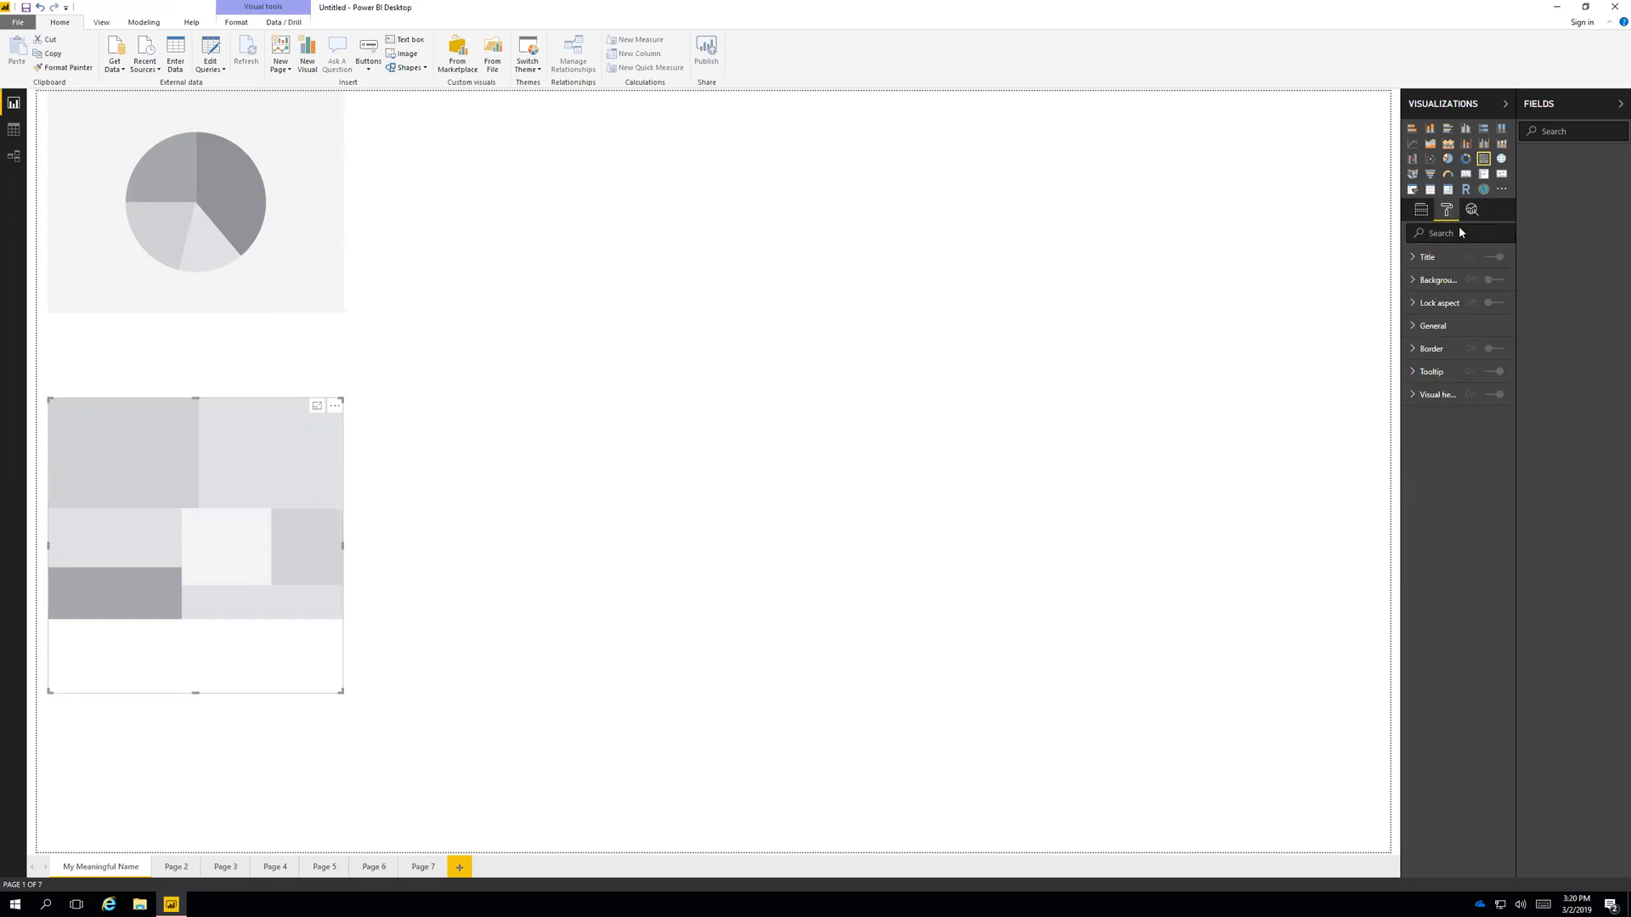
click(1417, 259)
click(1436, 265)
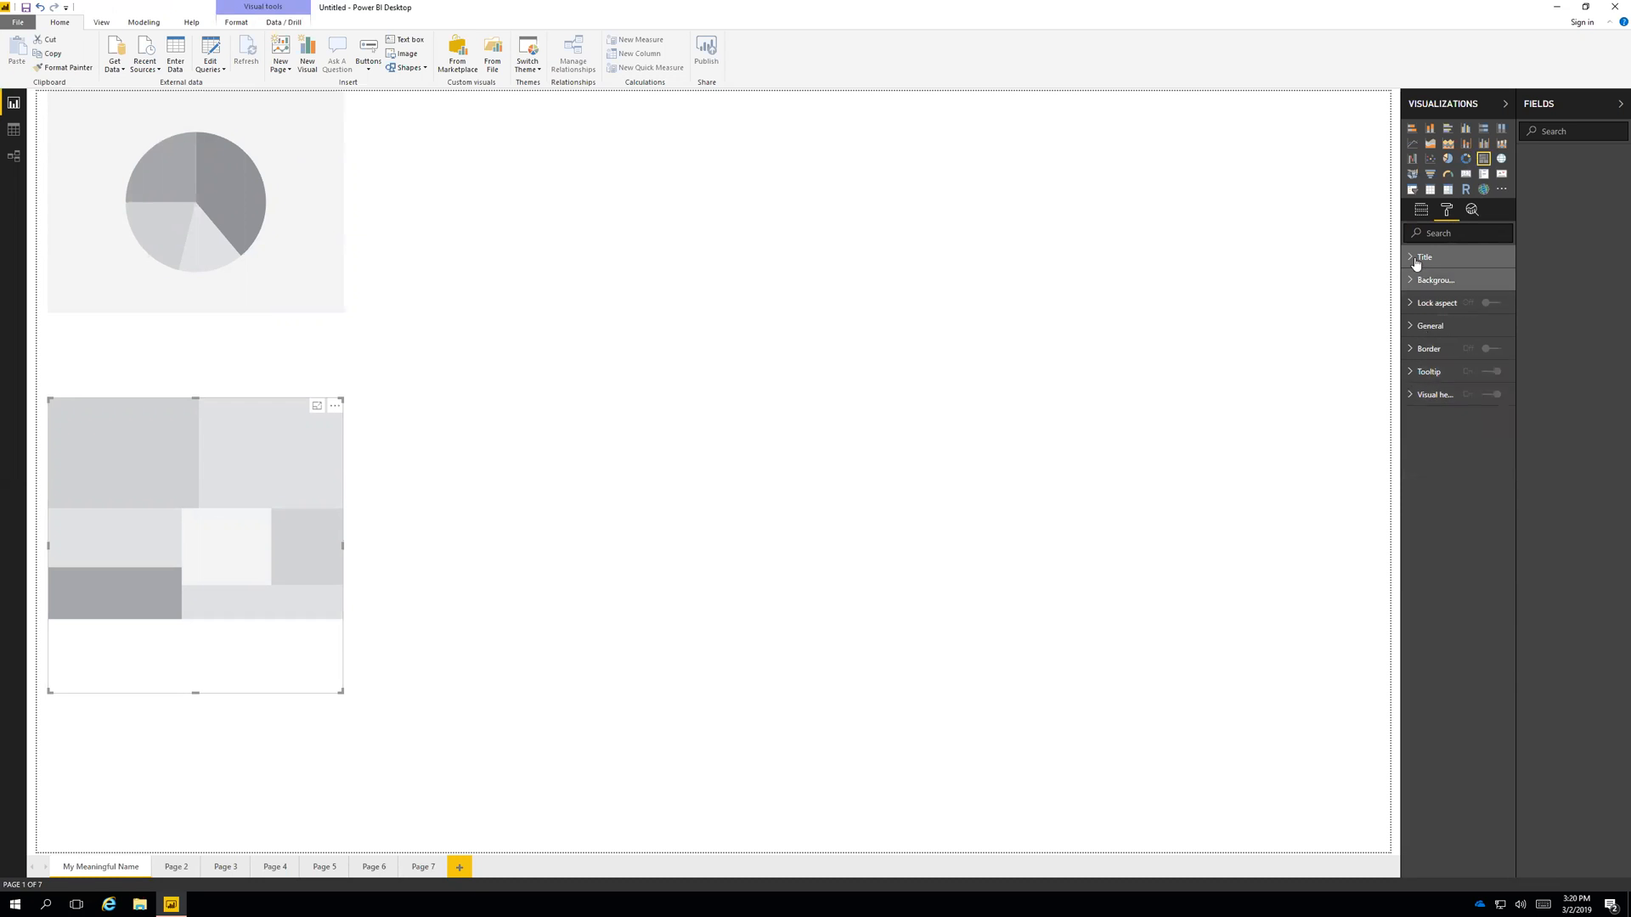
click(1421, 210)
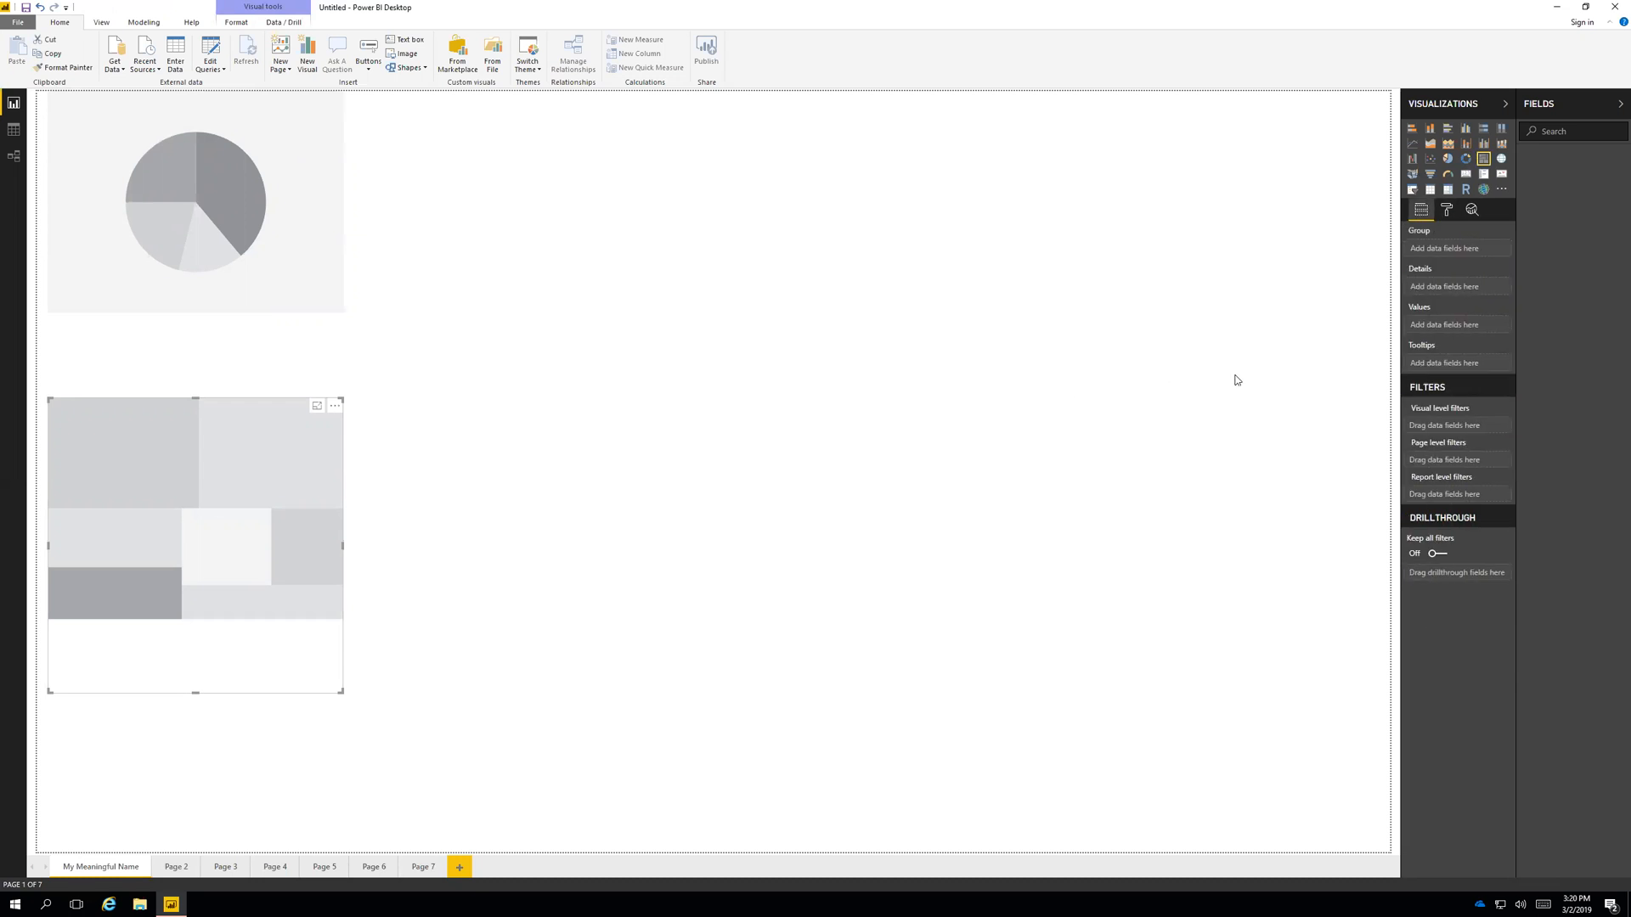
click(977, 399)
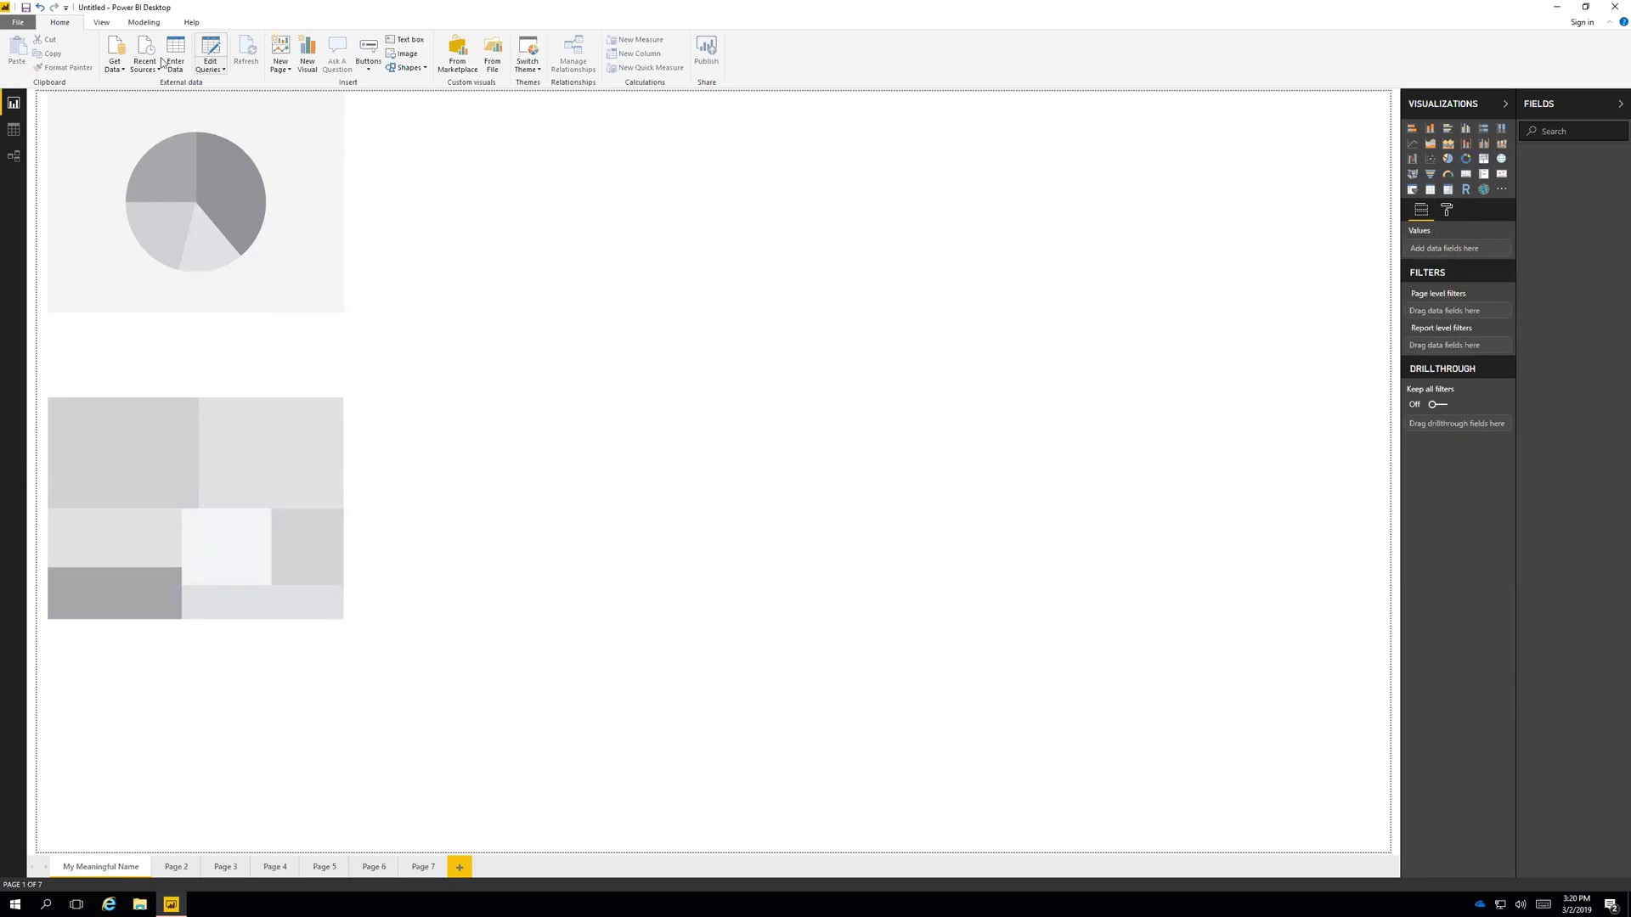
- Open the full Get Data list and look through the available data source connectors
click(115, 52)
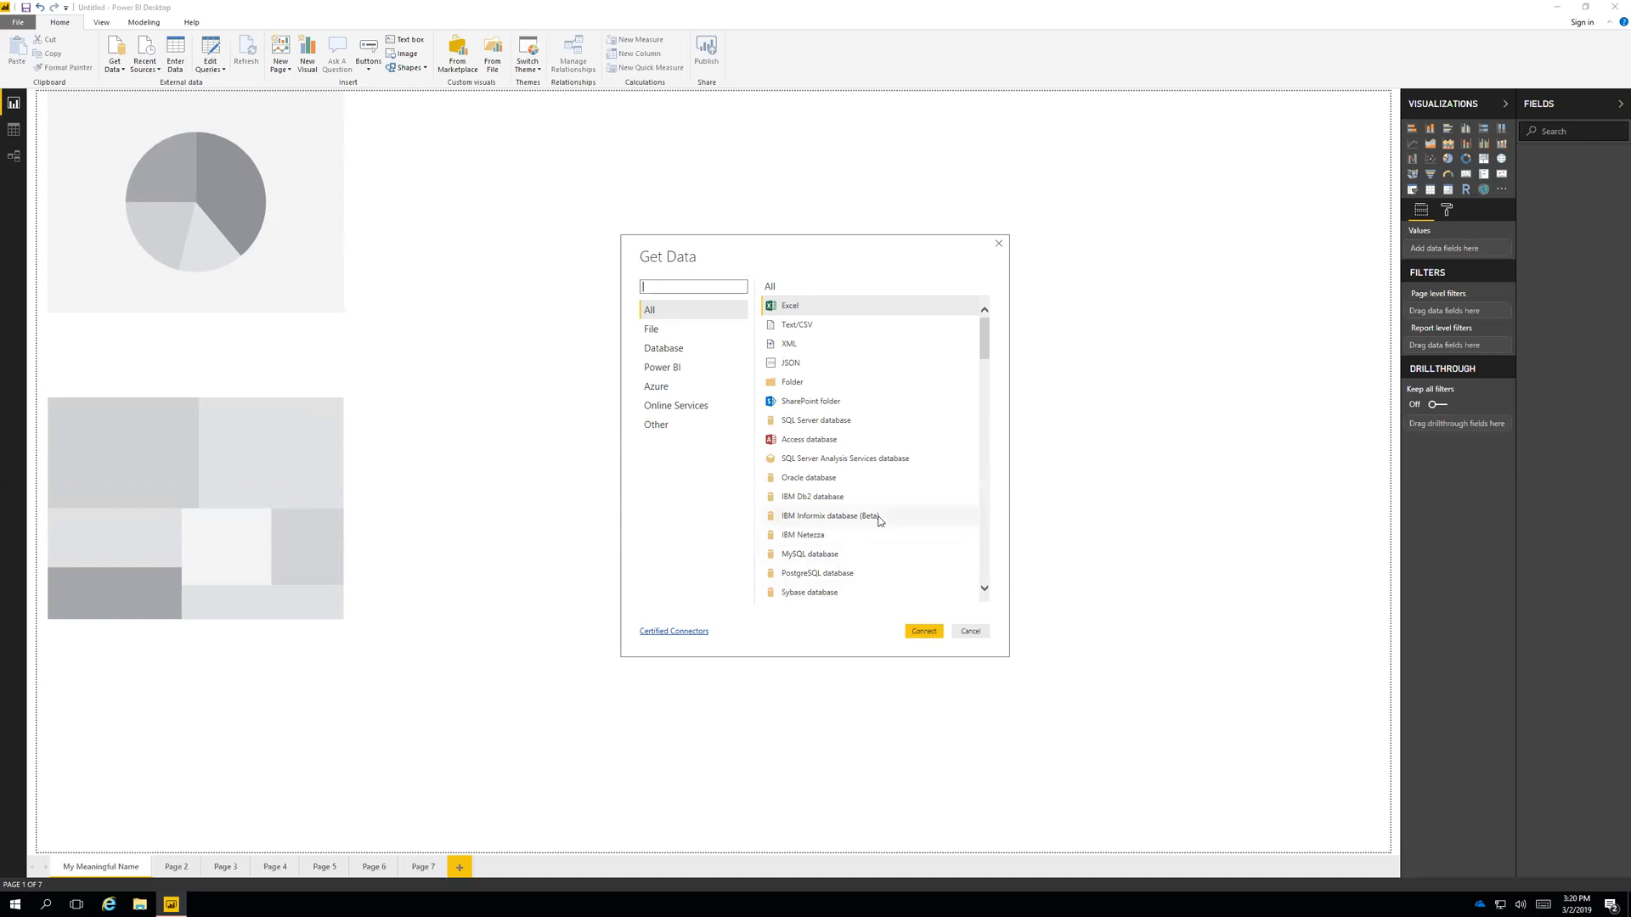
scroll(879, 520, down, 4)
scroll(880, 521, down, 3)
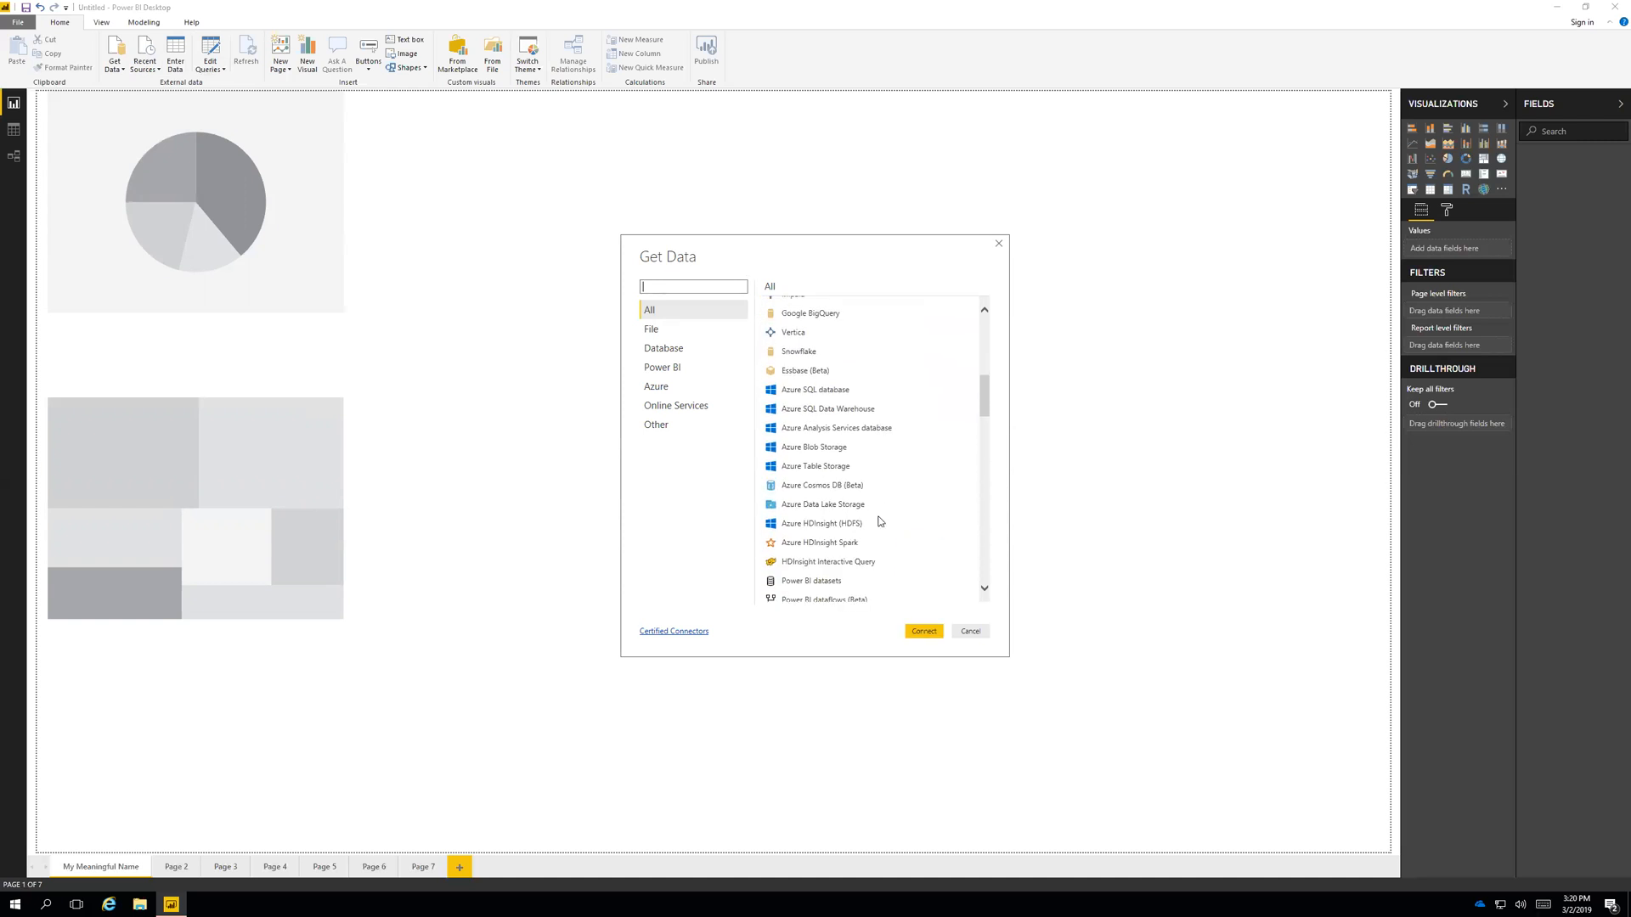
scroll(880, 520, down, 2)
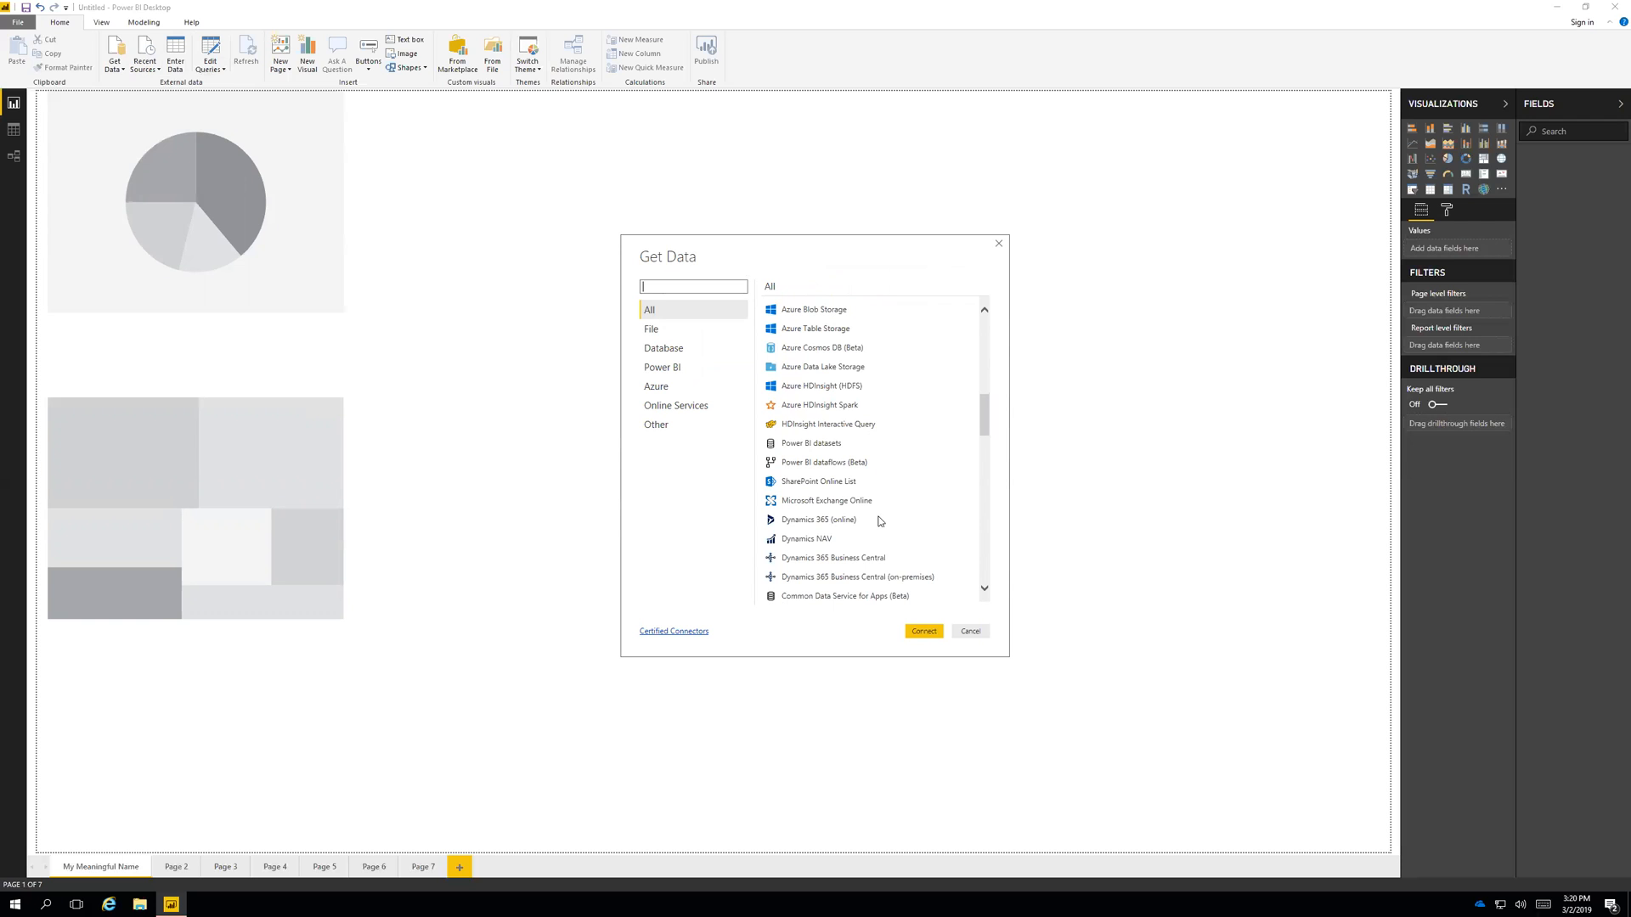
scroll(880, 522, down, 1)
scroll(880, 522, down, 5)
scroll(880, 521, down, 2)
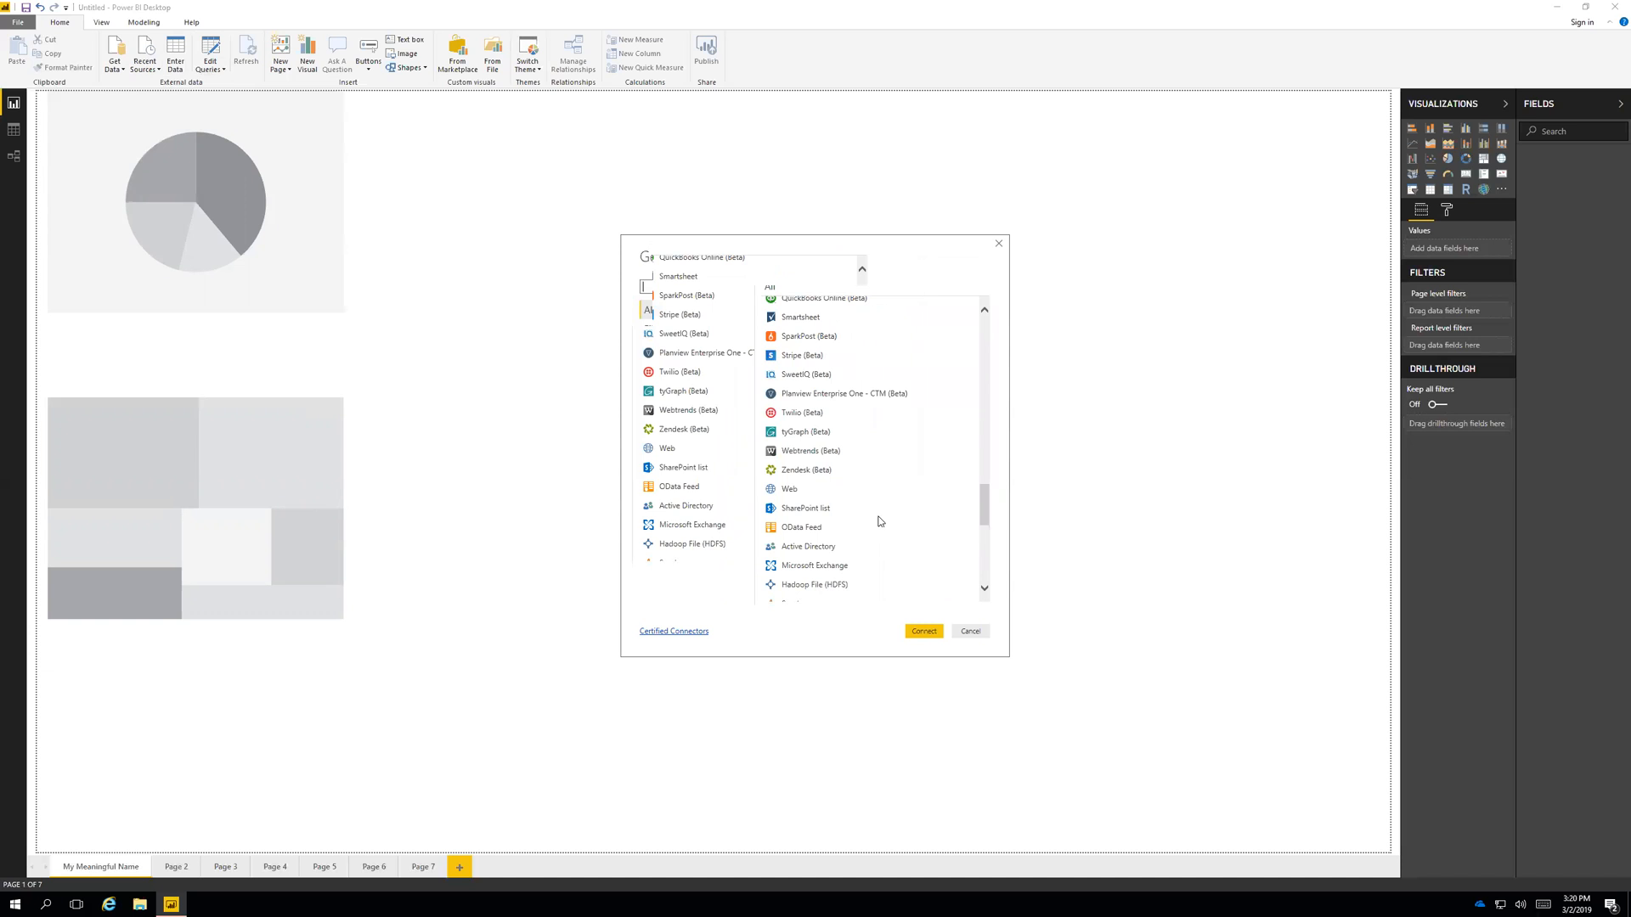
scroll(880, 521, up, 10)
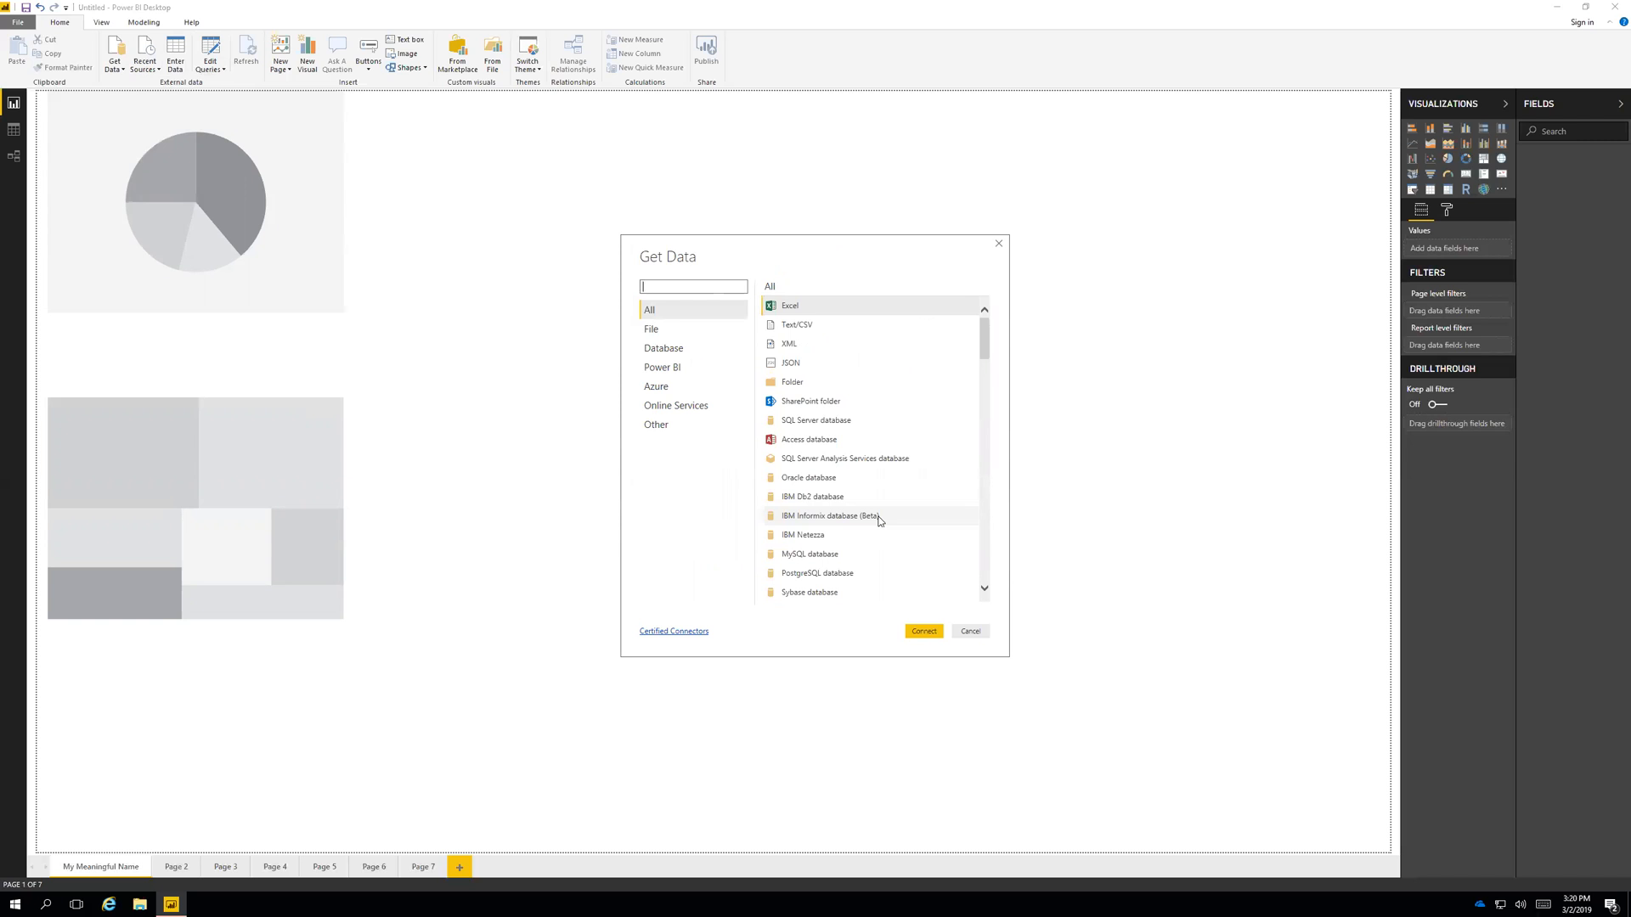
- Connect to the Excel workbook Marine Licences.xlsx in the BCF Data folder
click(928, 633)
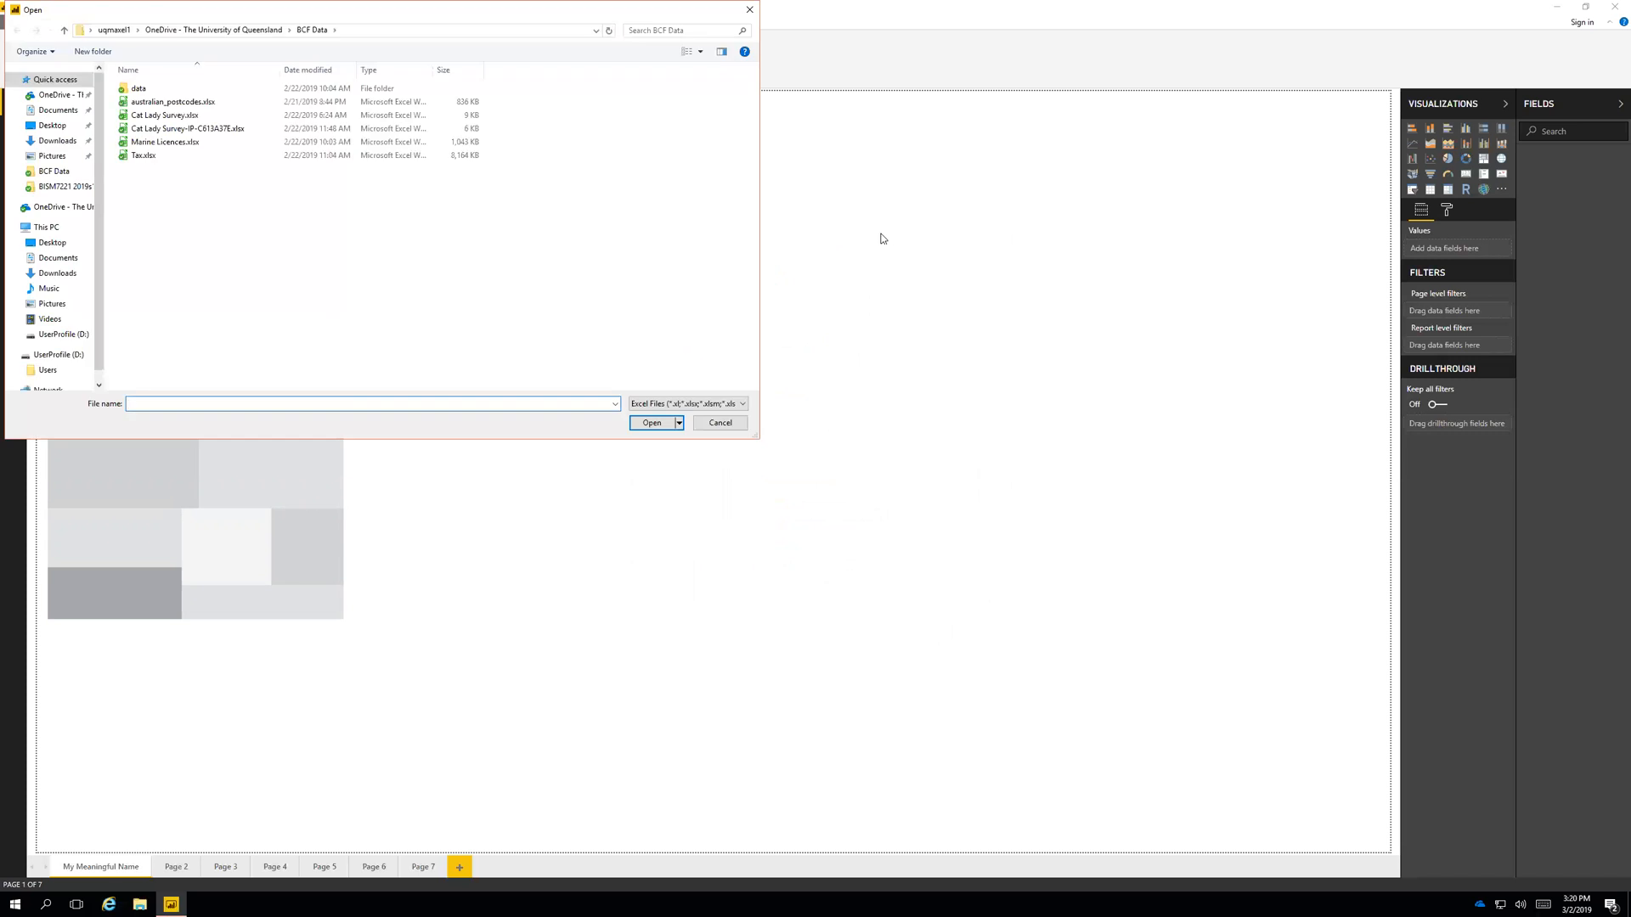
click(181, 144)
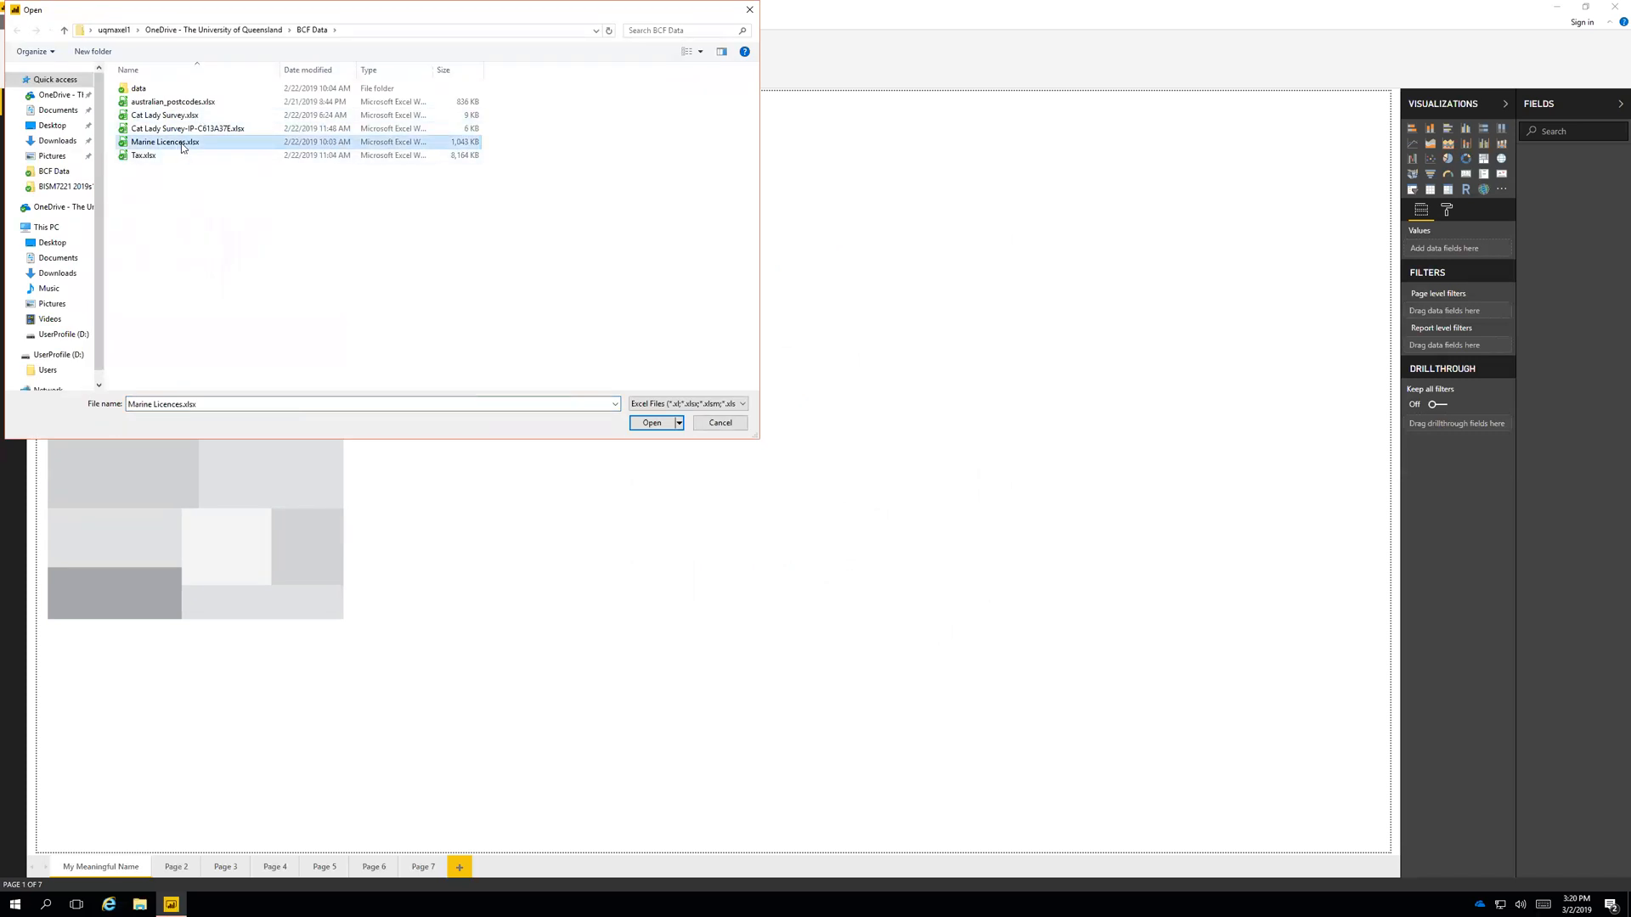
click(654, 423)
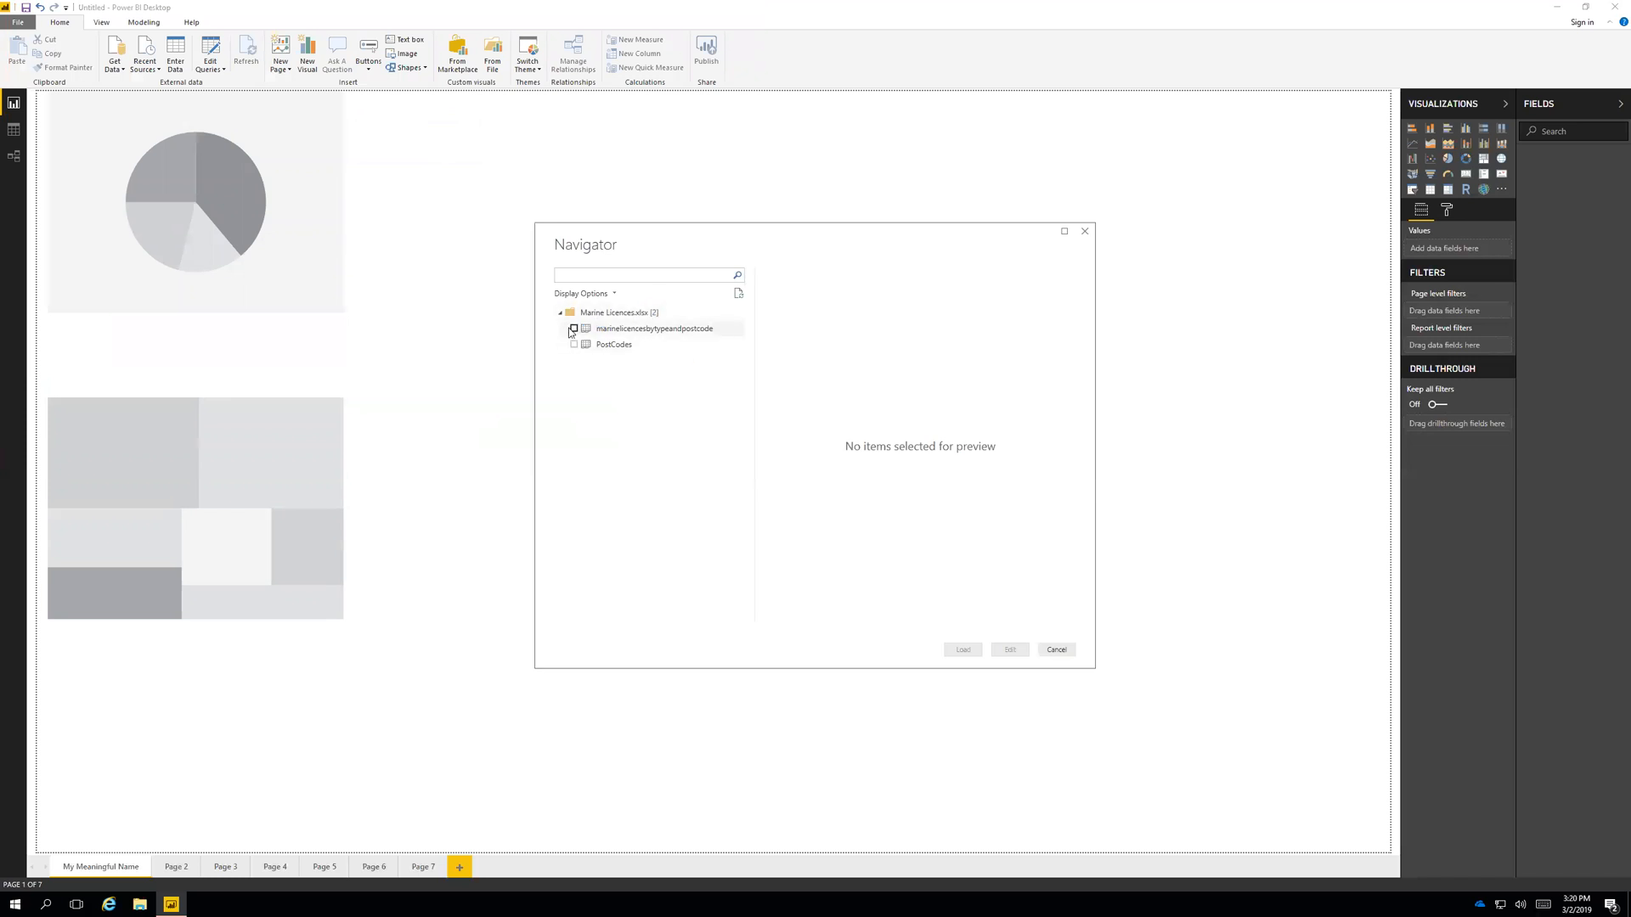
- Load the marinelicencesbytypeandpostcode table from the workbook and display its rows in the data view
click(595, 333)
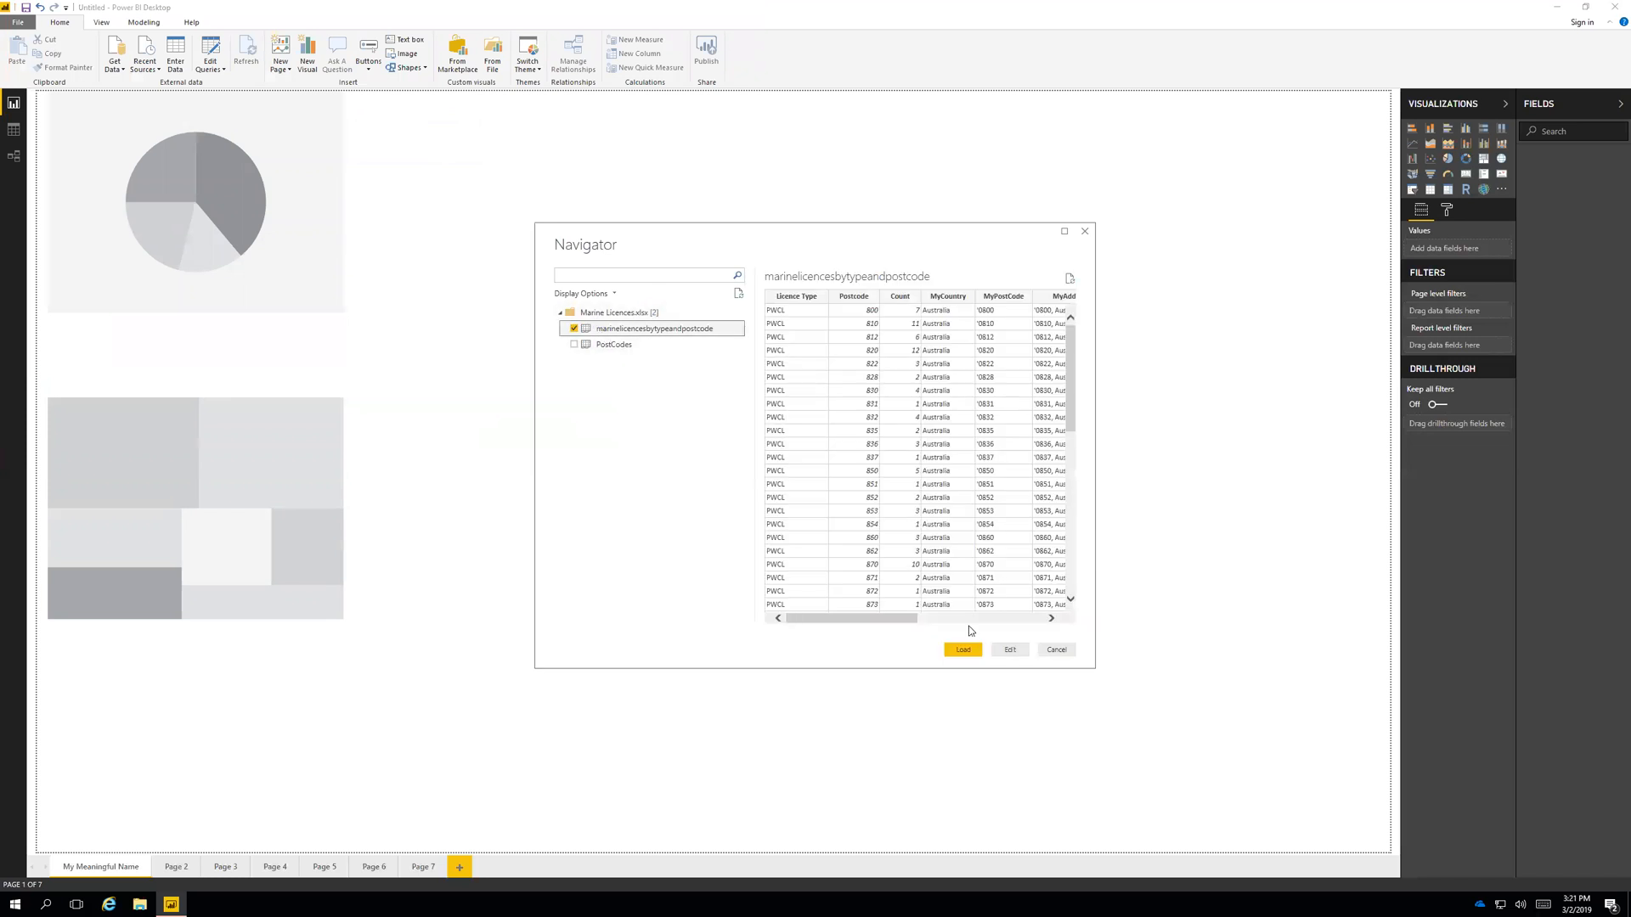
click(974, 653)
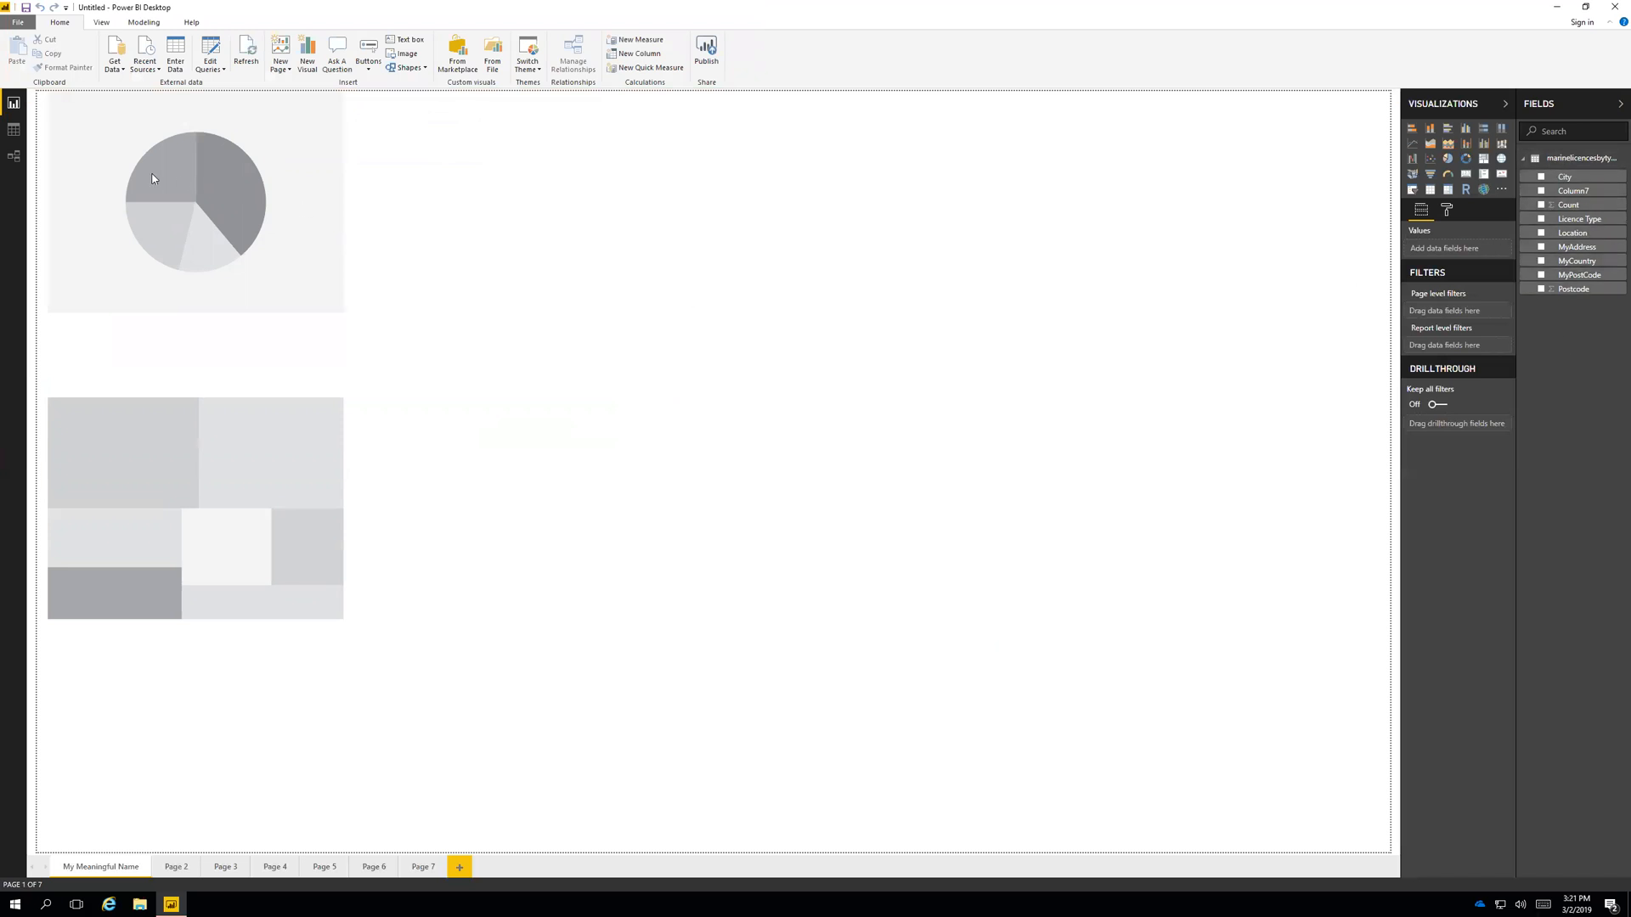
click(18, 132)
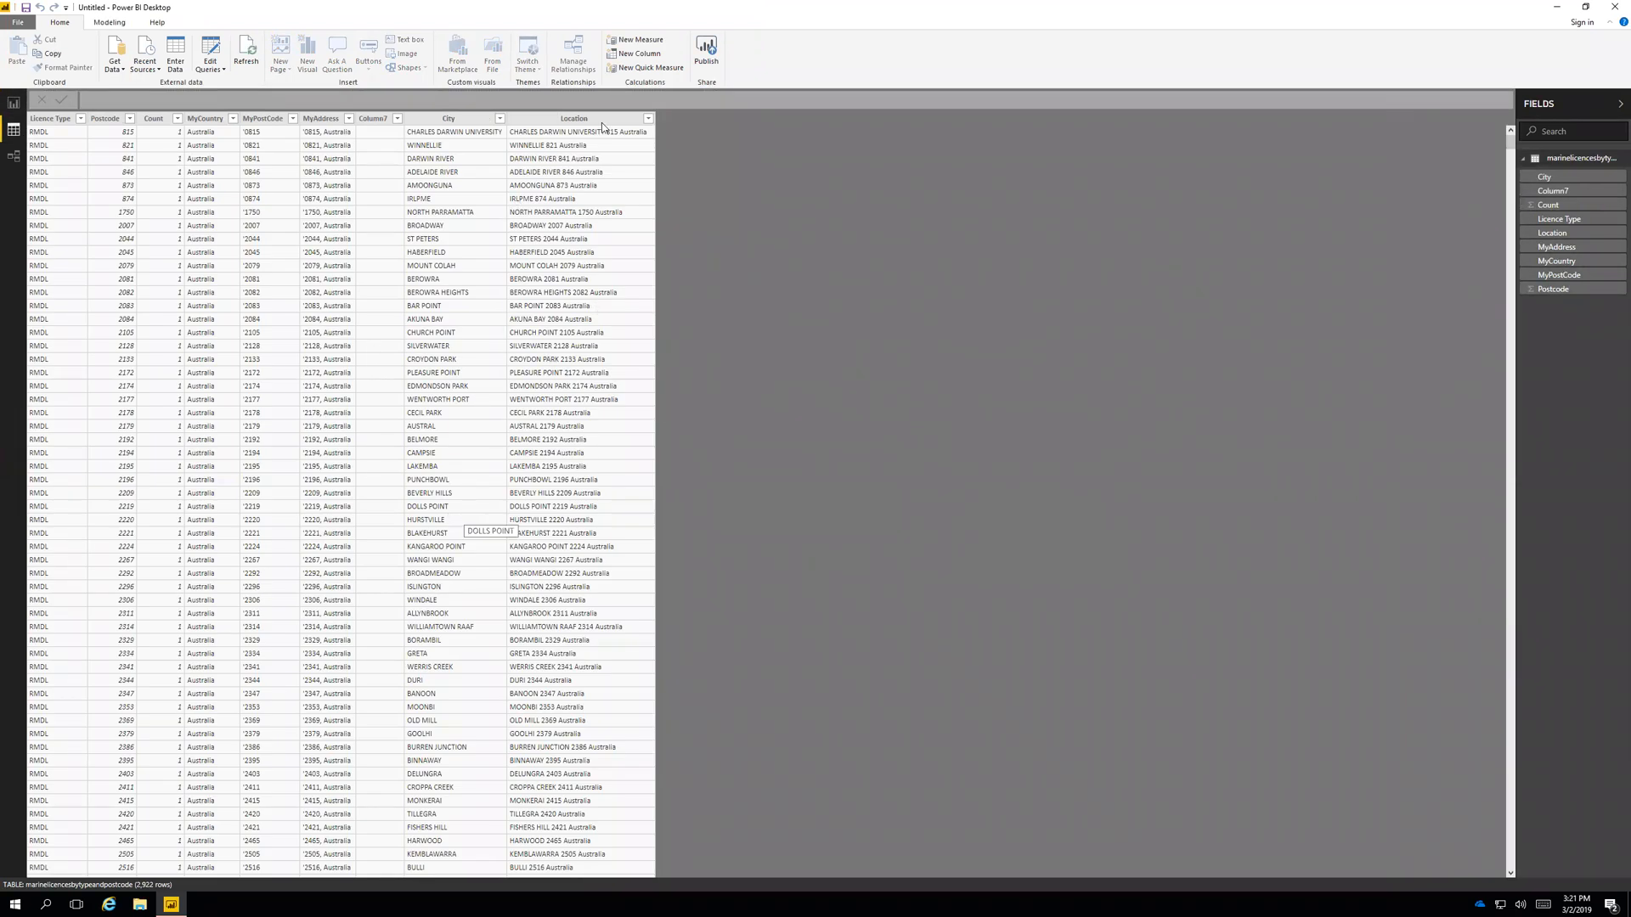
- Sort the table by the Location column in ascending order
click(649, 122)
click(647, 119)
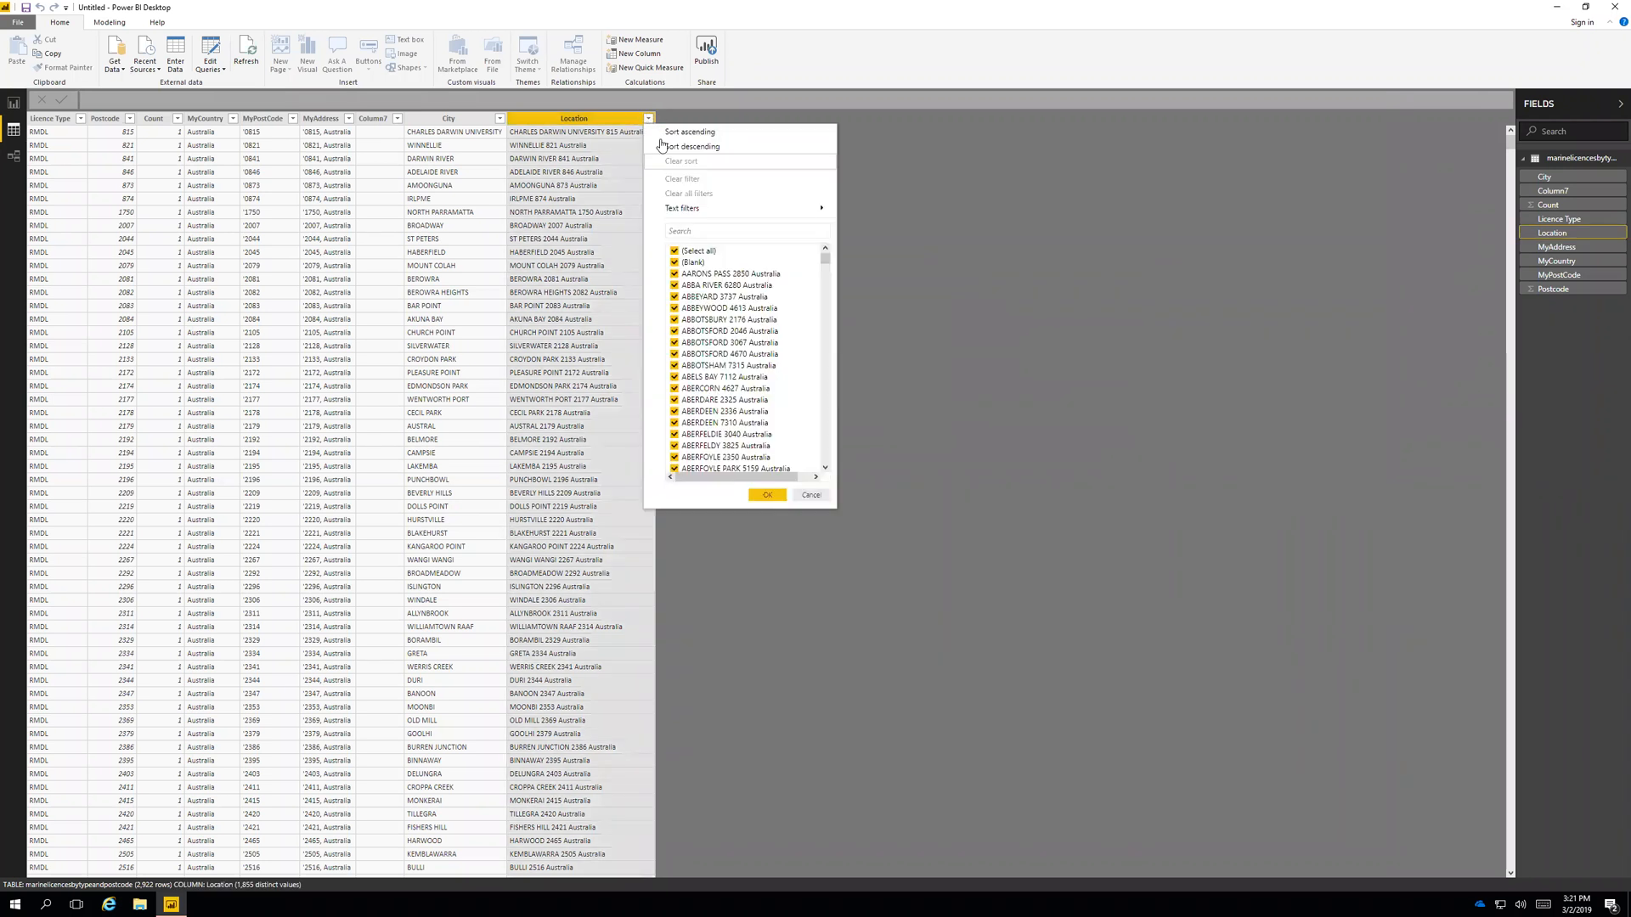
click(683, 136)
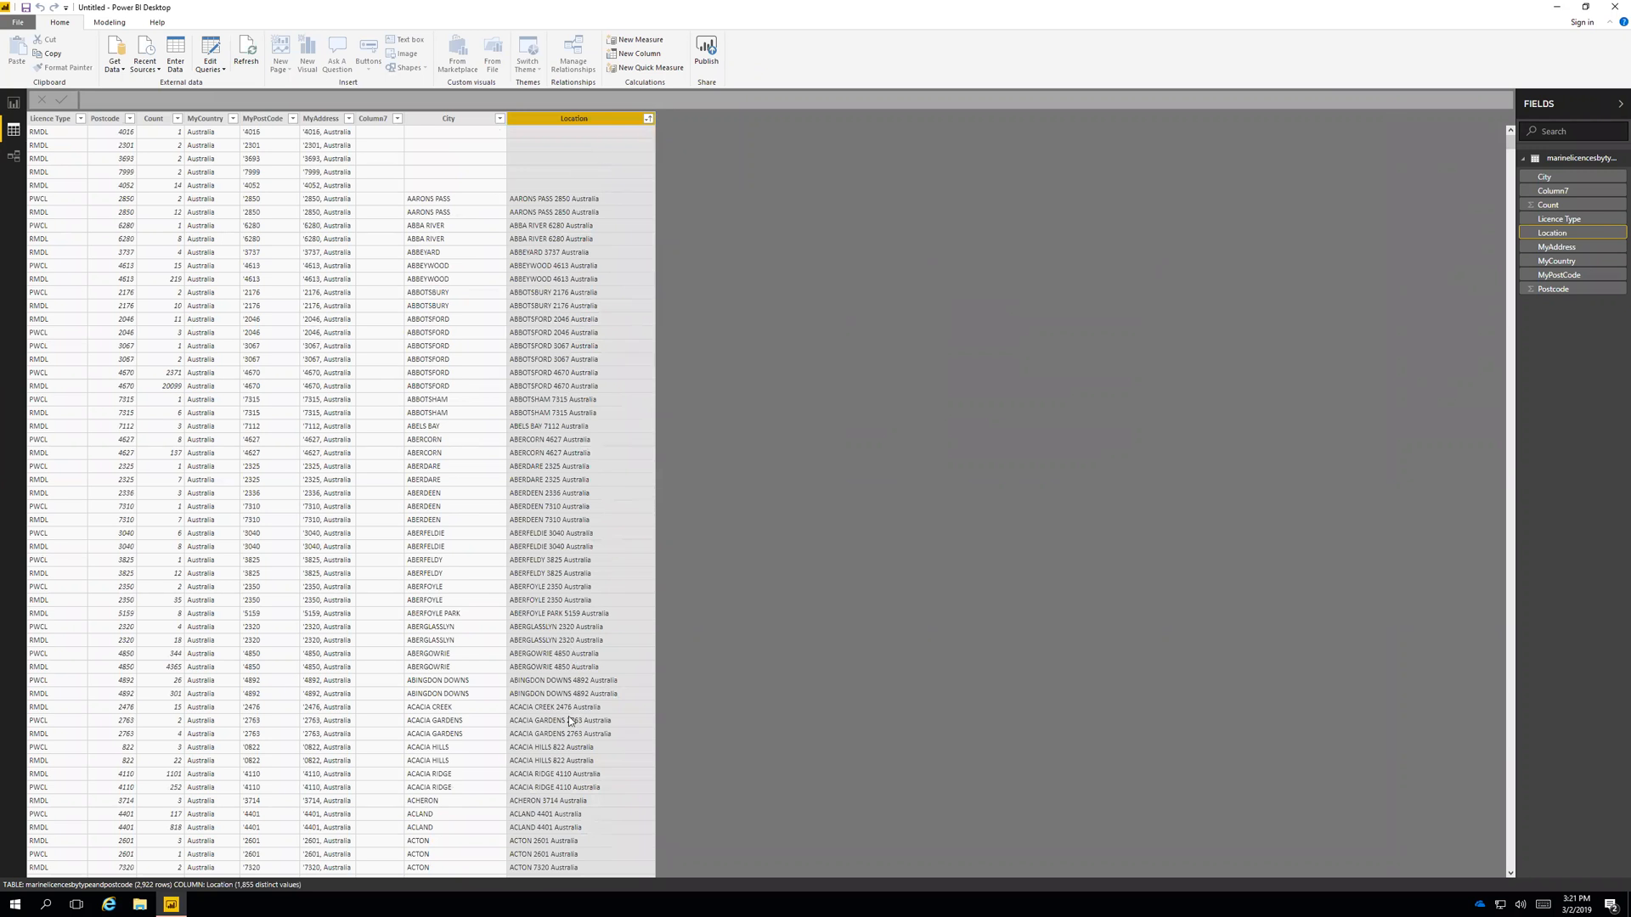
- Try filtering the blank values out of the City column, and clear all filters
click(499, 119)
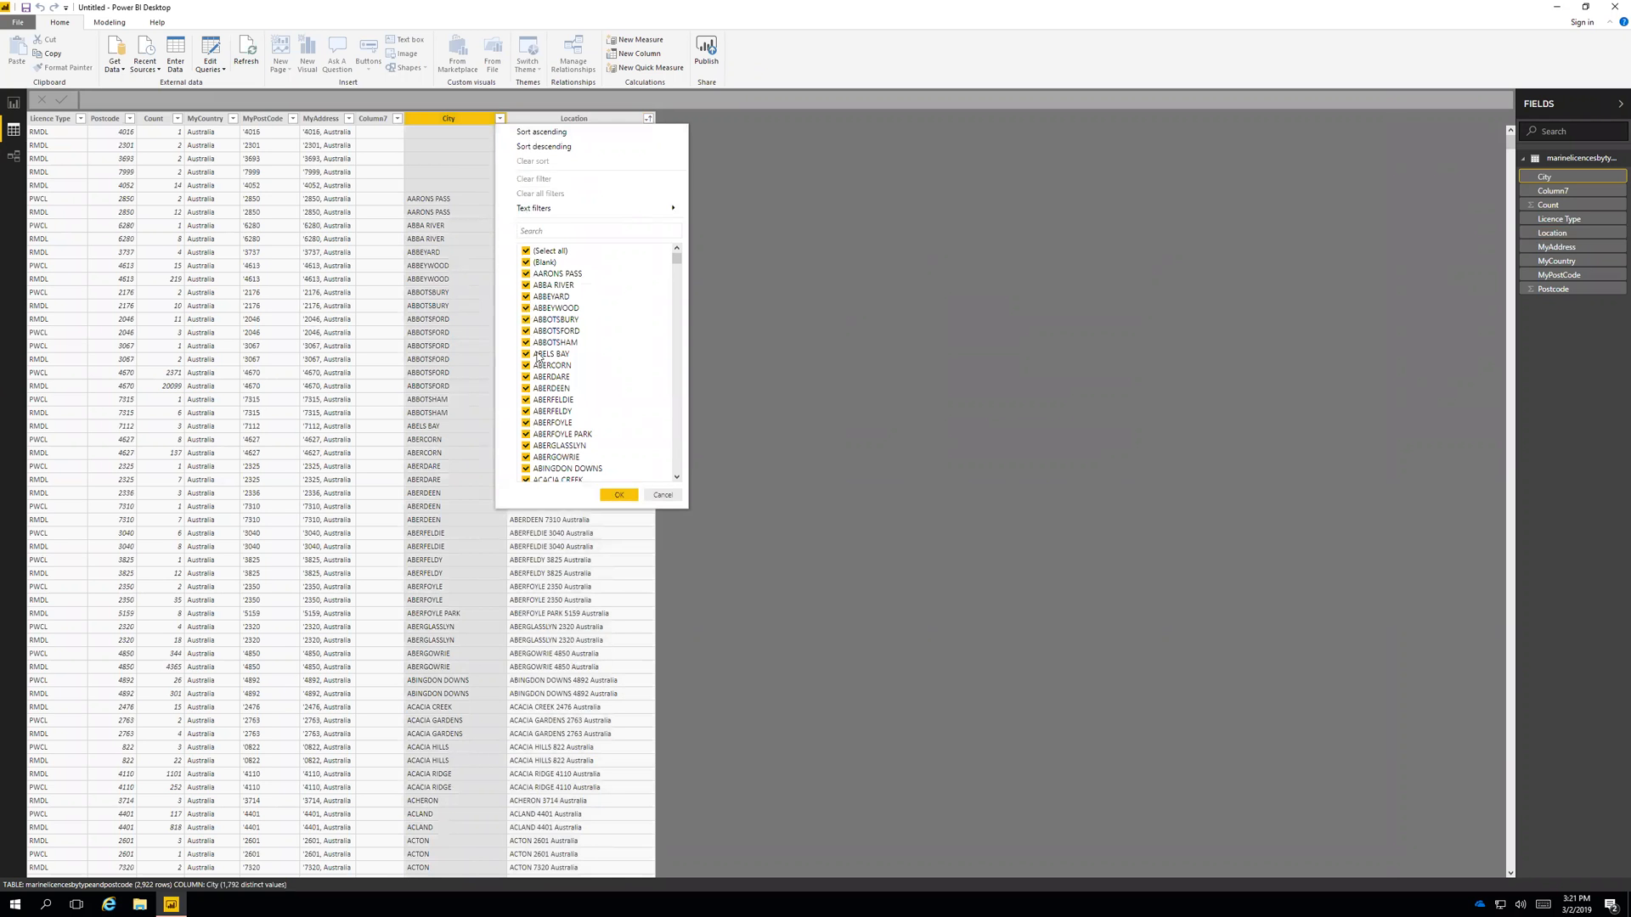
click(526, 262)
click(618, 494)
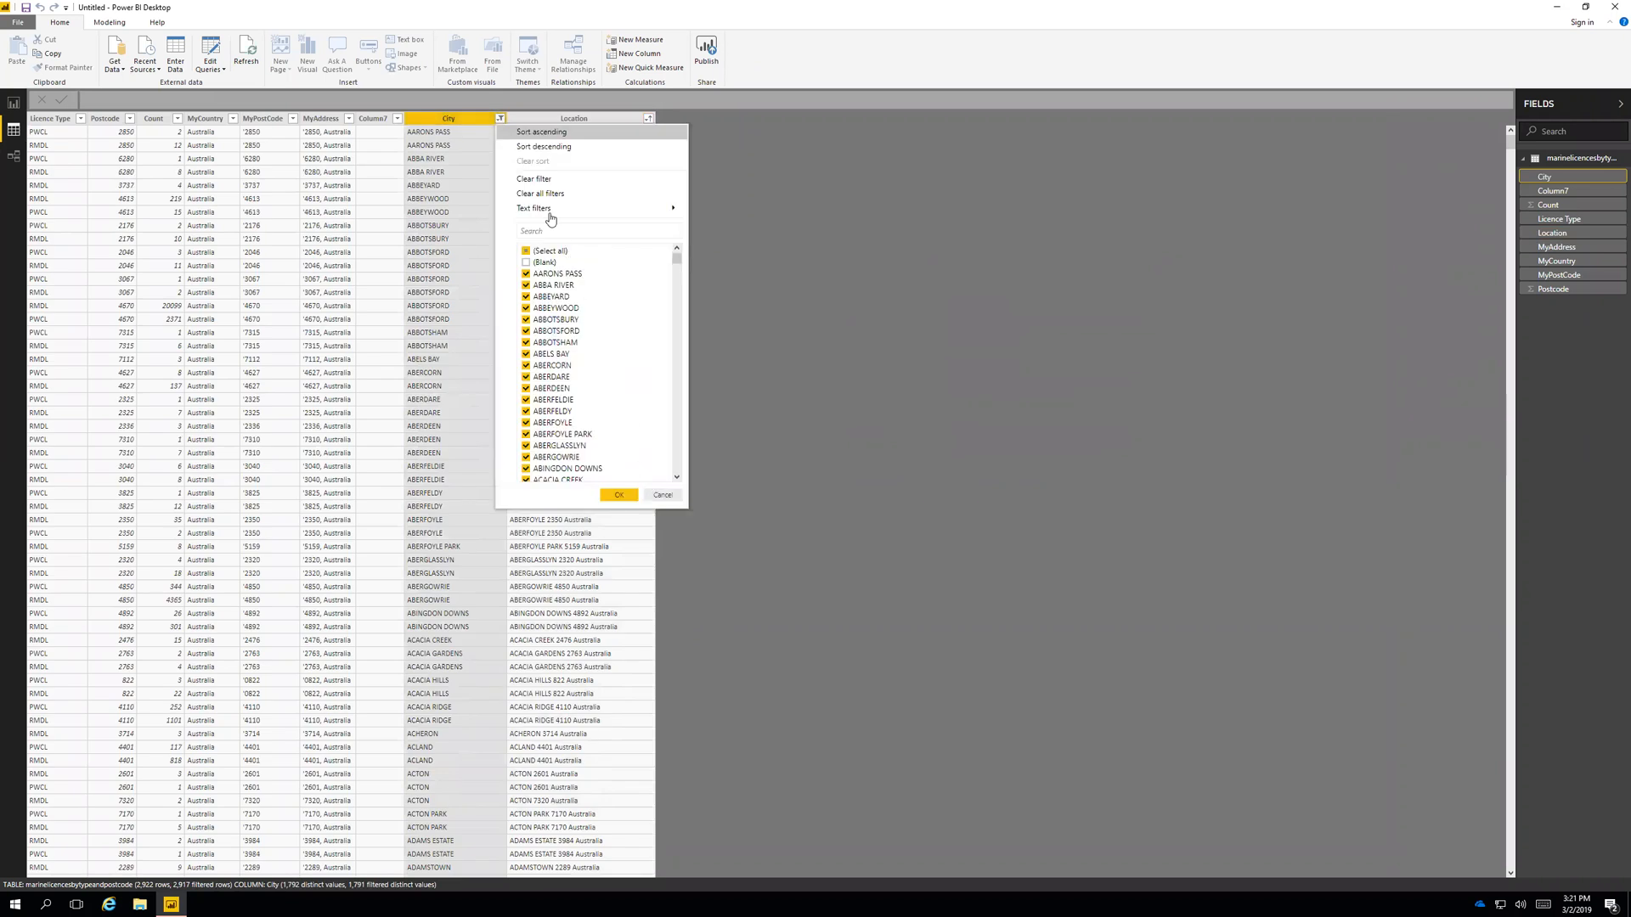
click(544, 195)
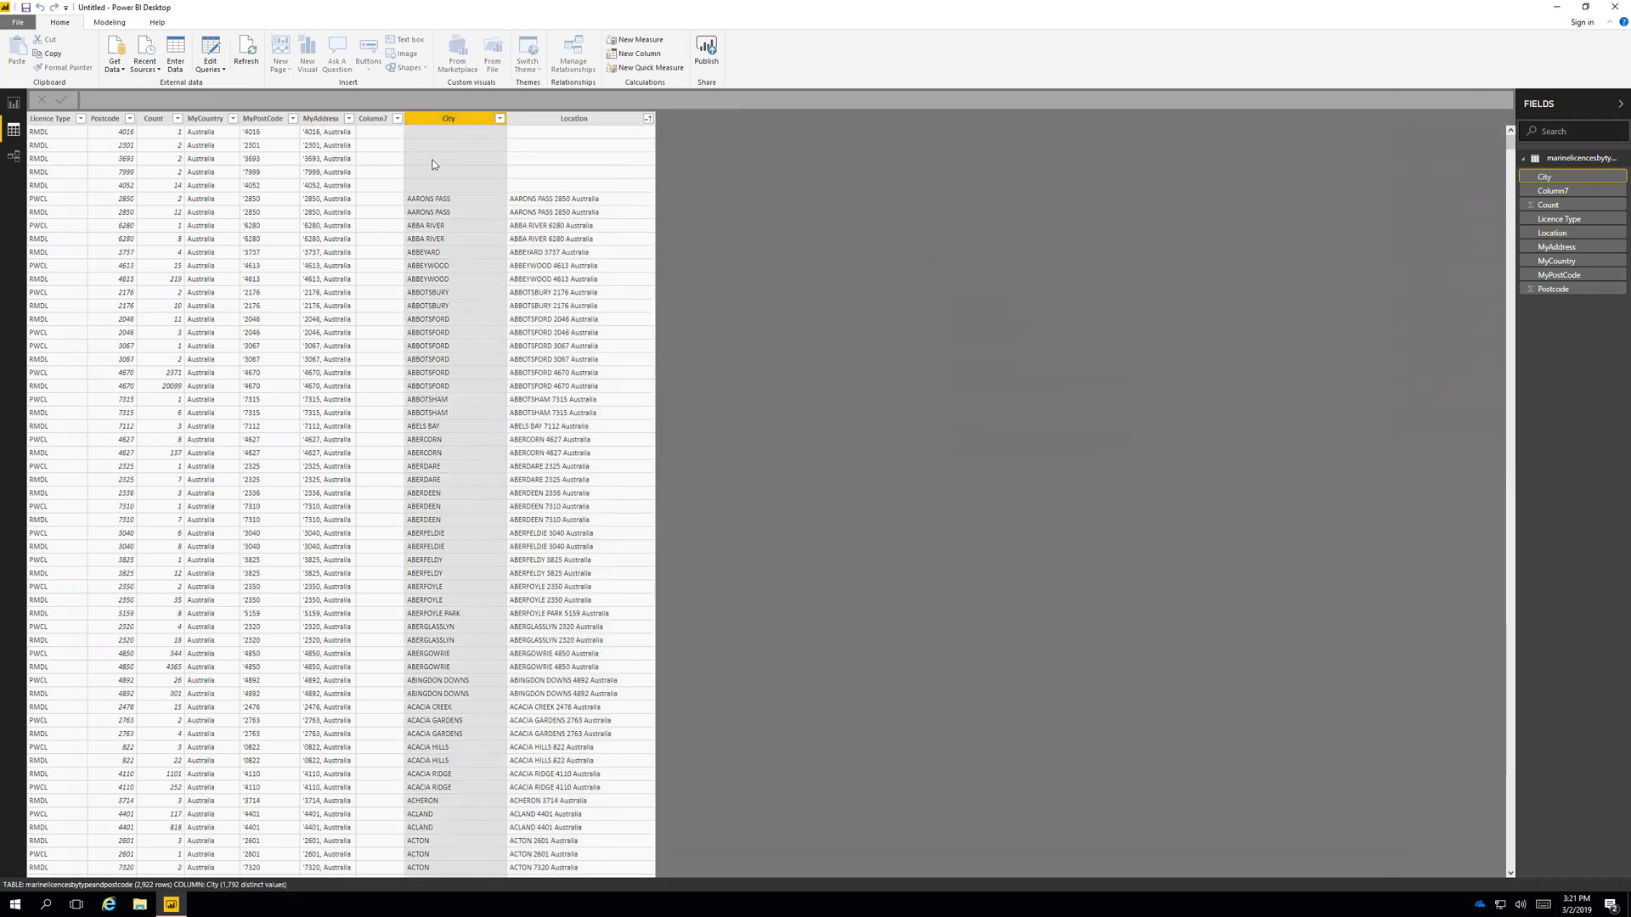
- Return to the report view and delete the empty pie chart and treemap from My Meaningful Name
click(18, 108)
click(264, 189)
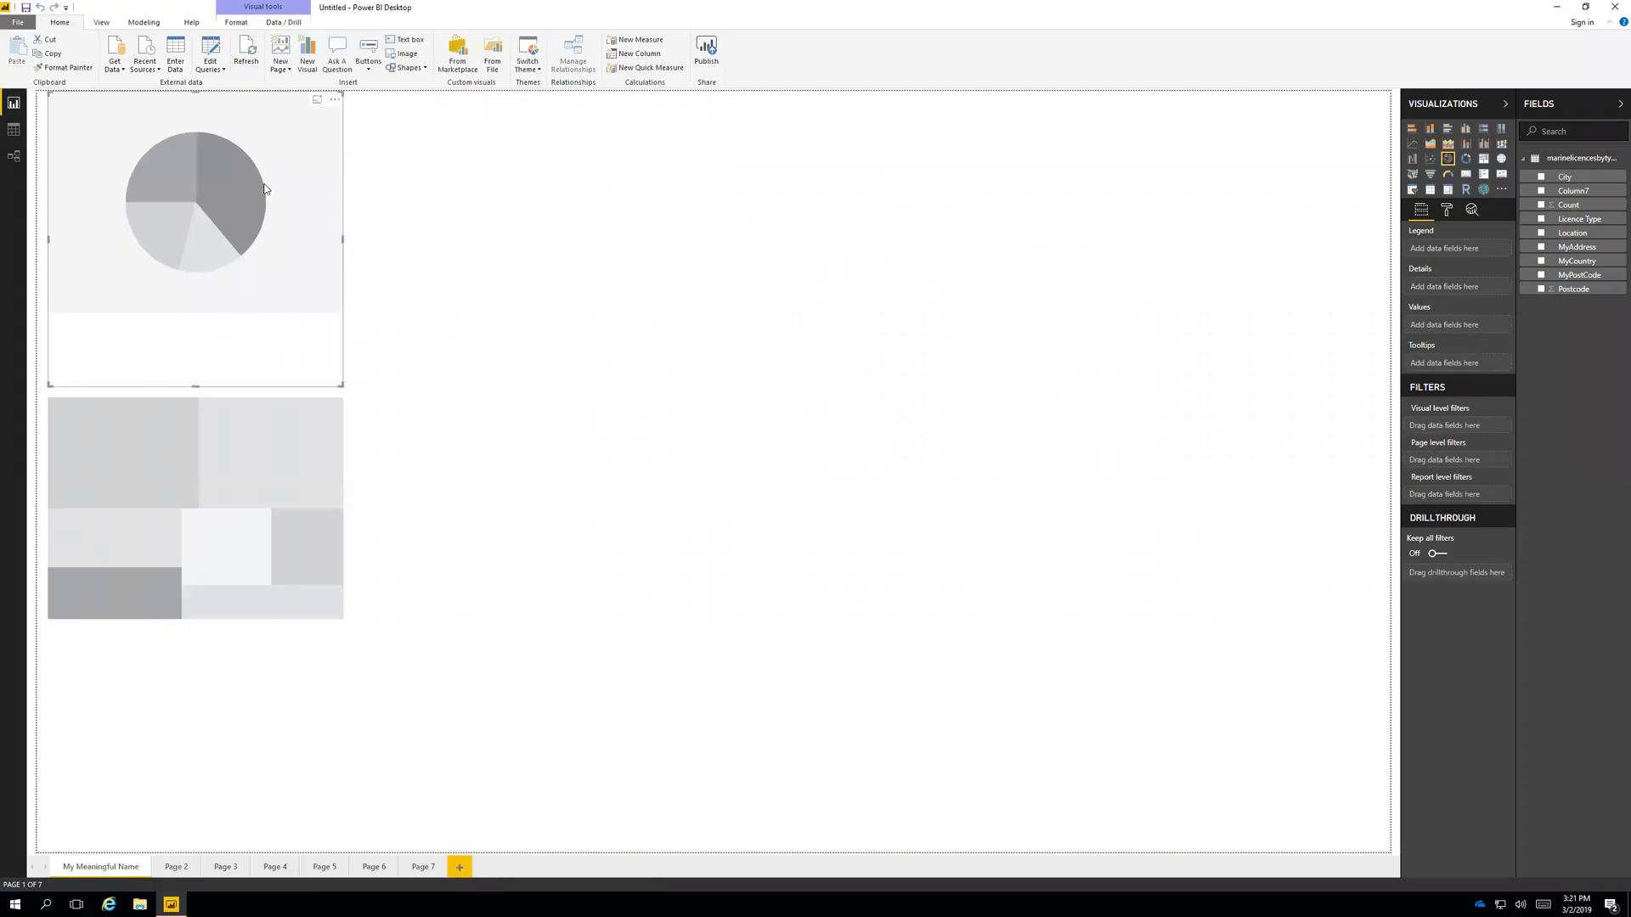
key(Delete)
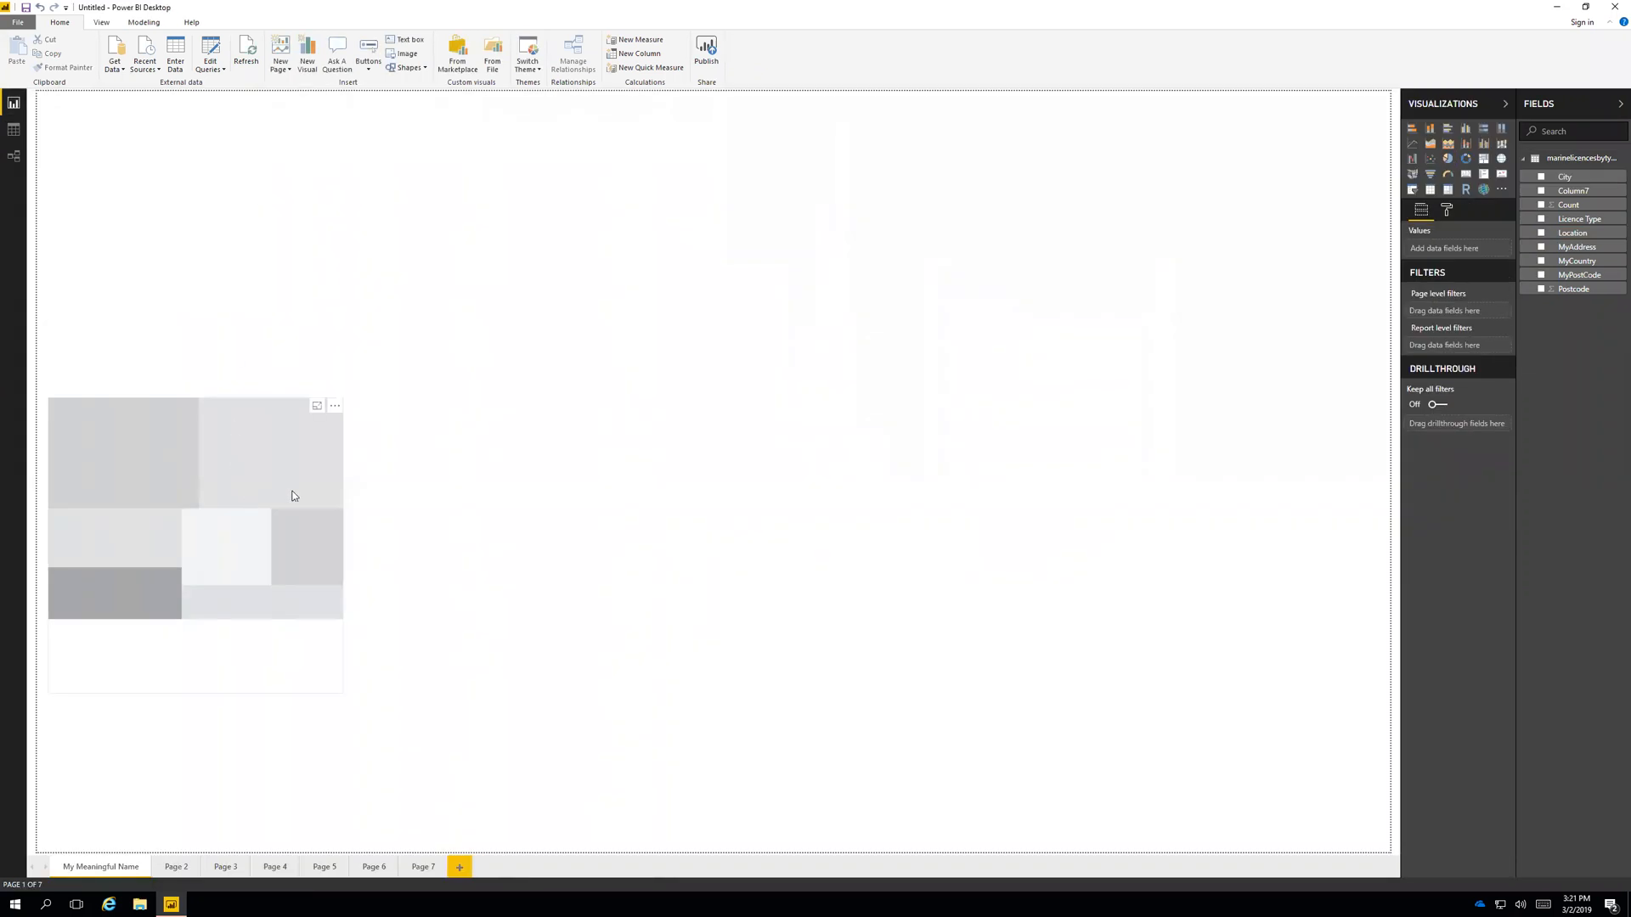
click(306, 463)
drag(307, 463, 332, 254)
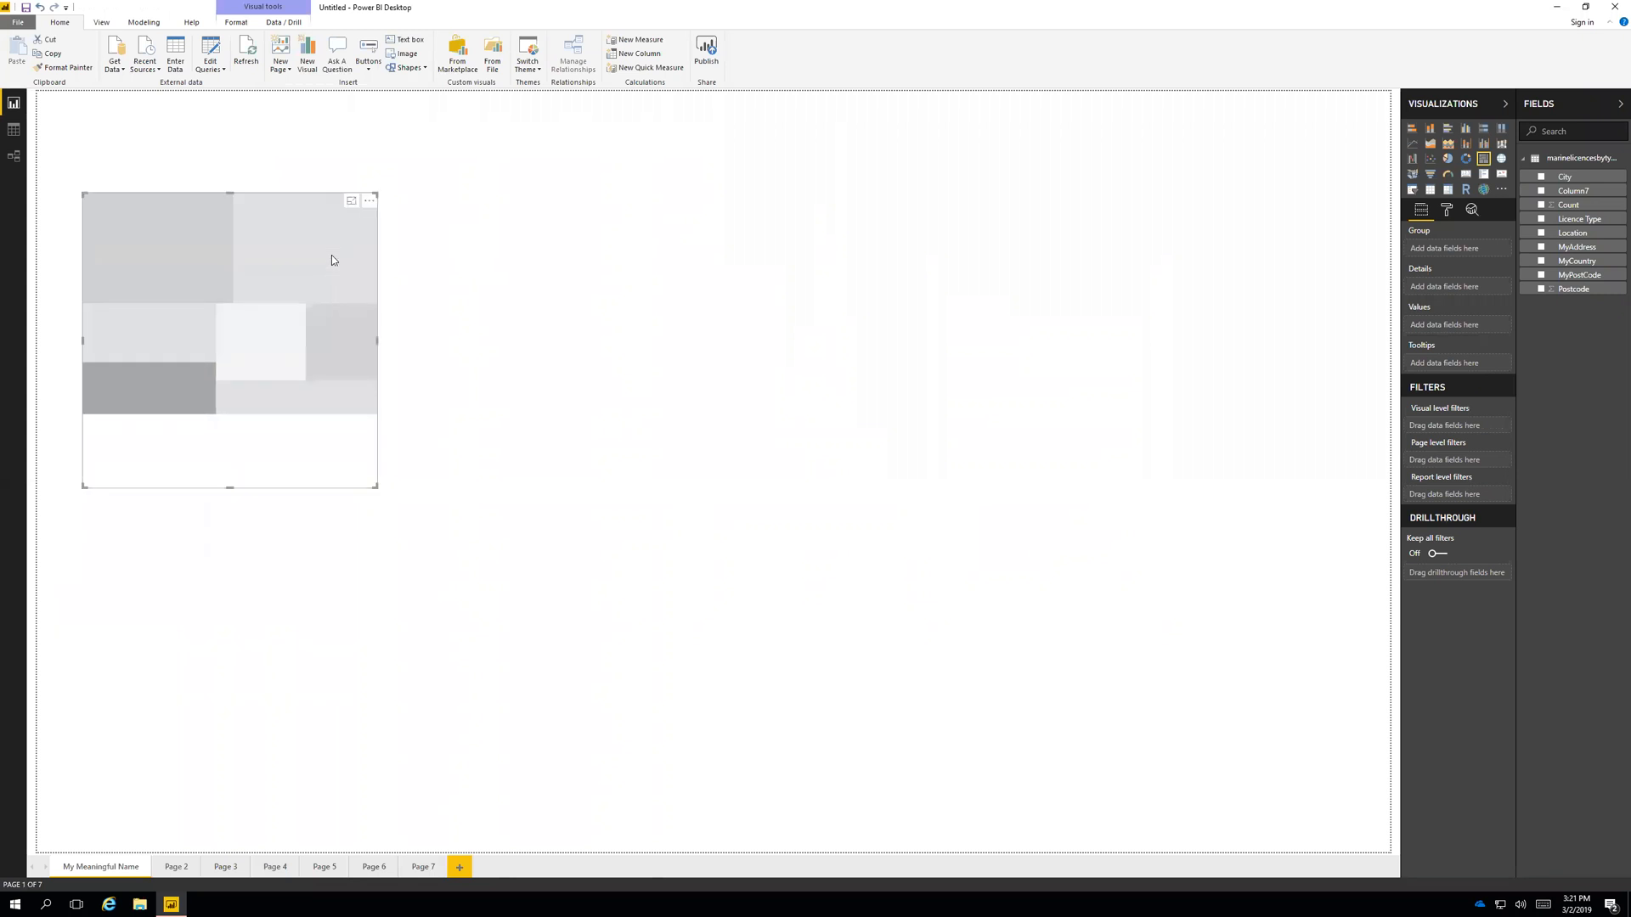
key(Delete)
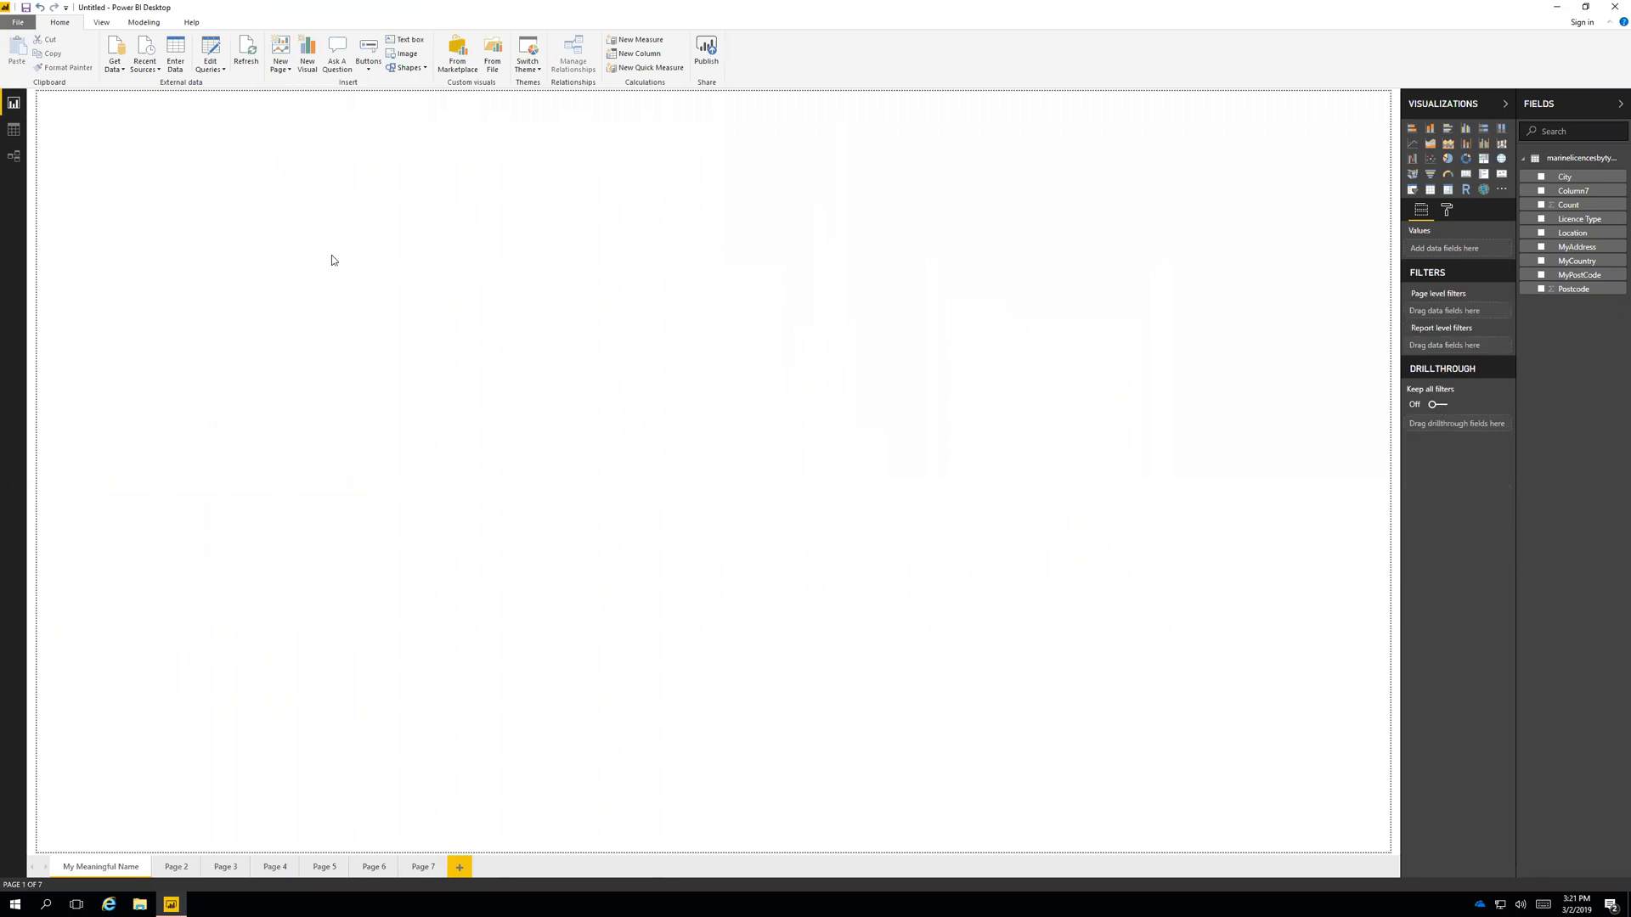
- Rename the report page Page 3 as My Test Report
double_click(231, 870)
text(My Test Rec)
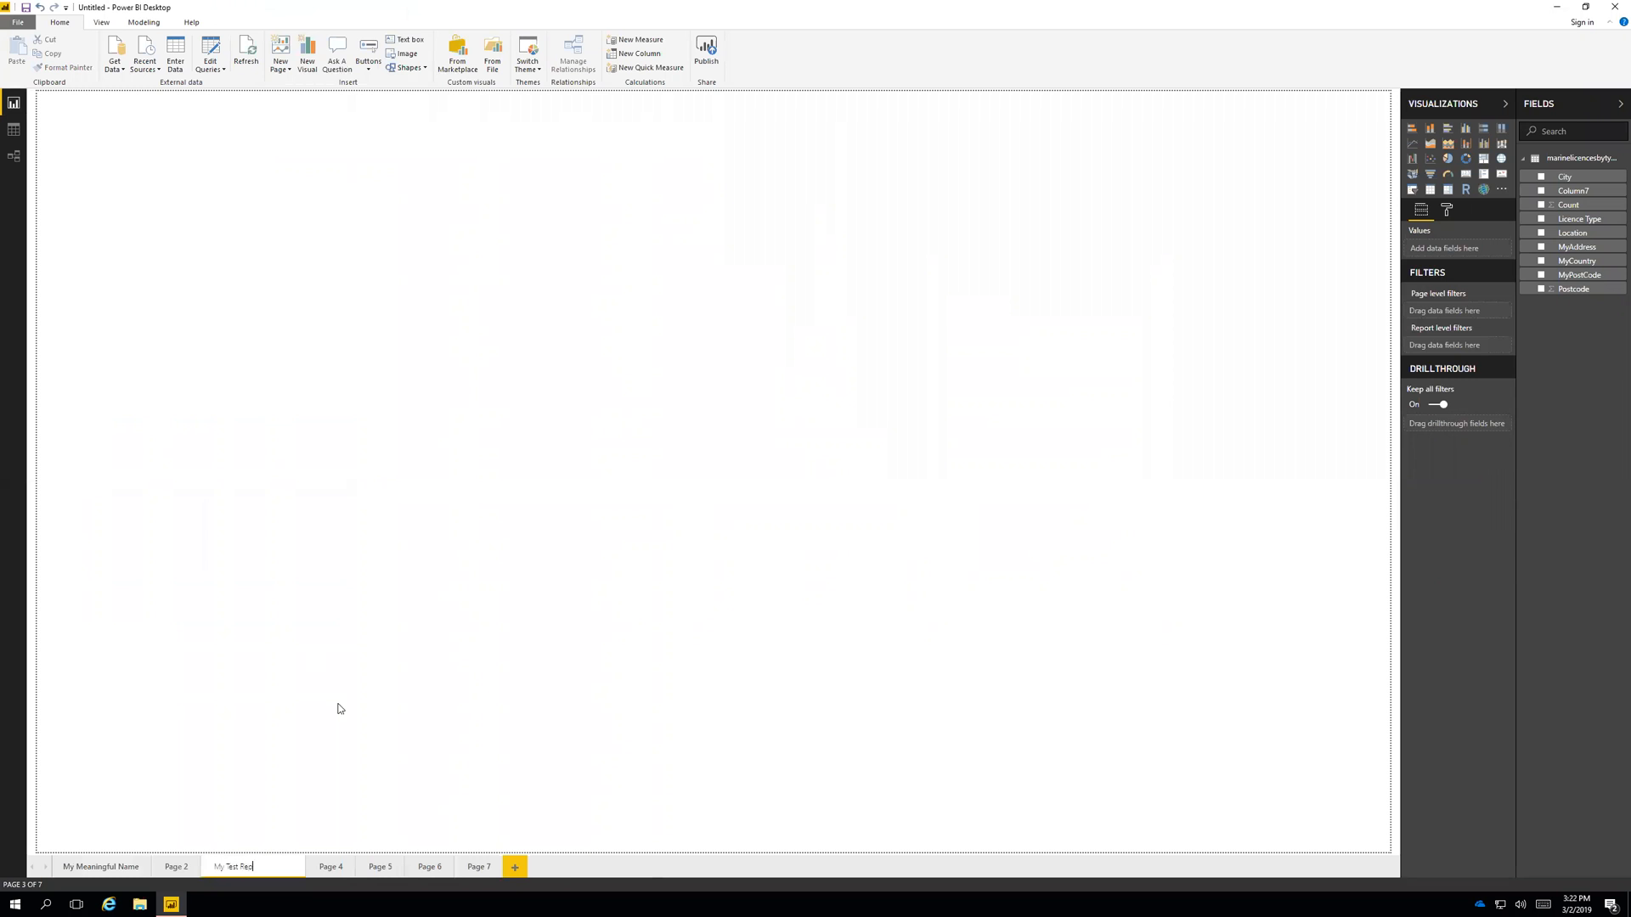
key(Return)
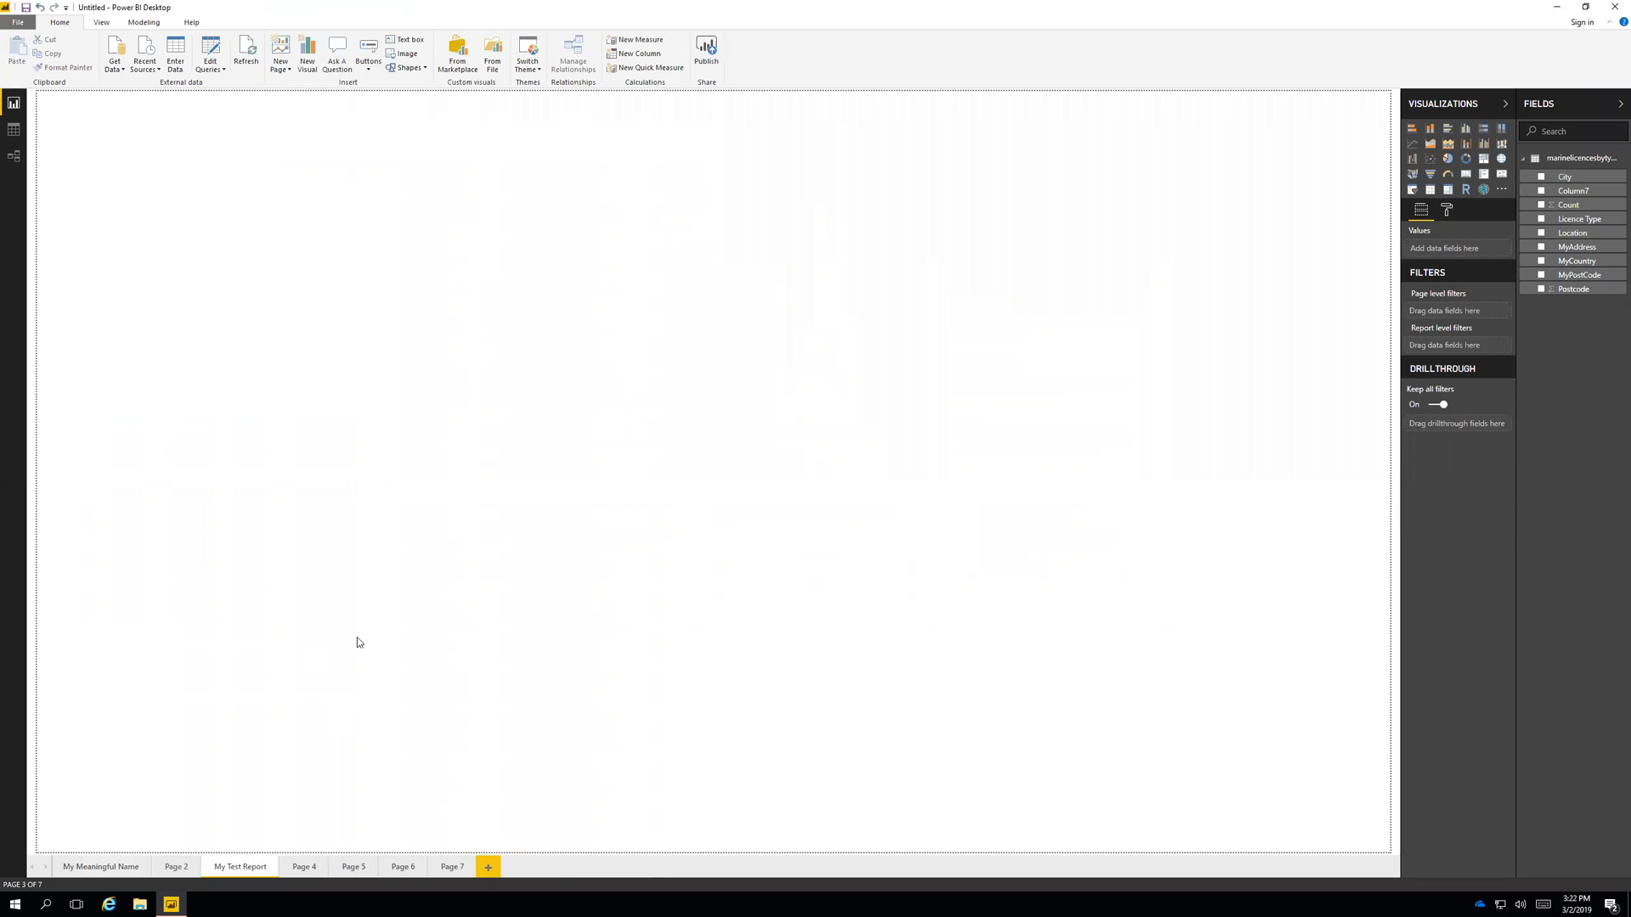
- Add an enlarged treemap grouped by City with Count as its values, and highlight its ALEXANDRA tile
click(1484, 160)
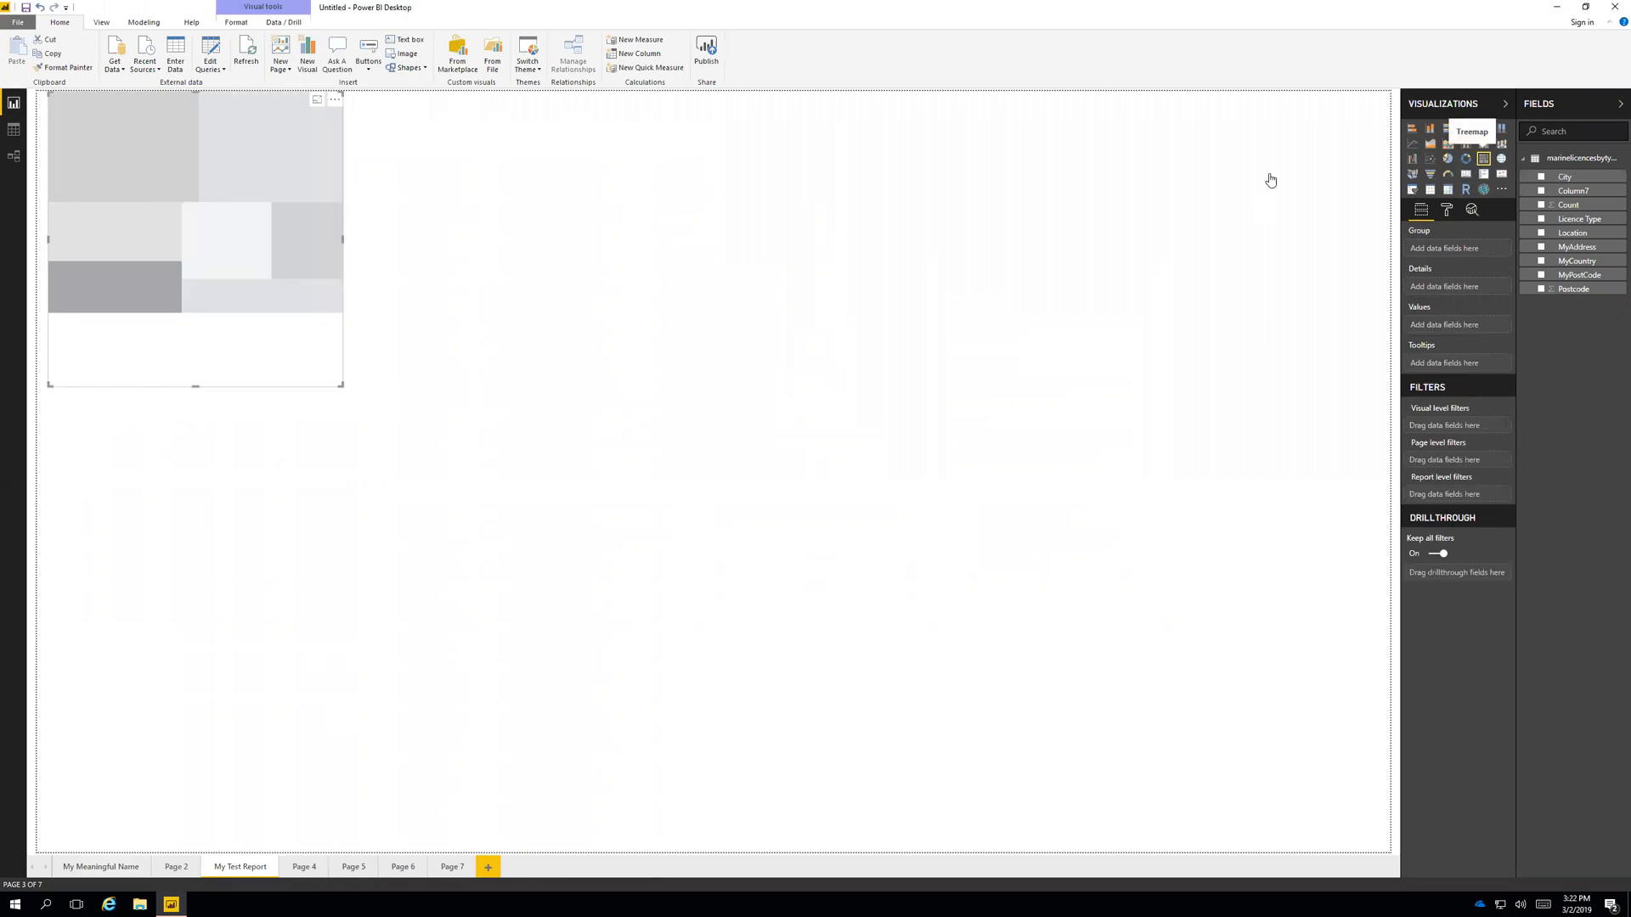
drag(343, 387, 757, 553)
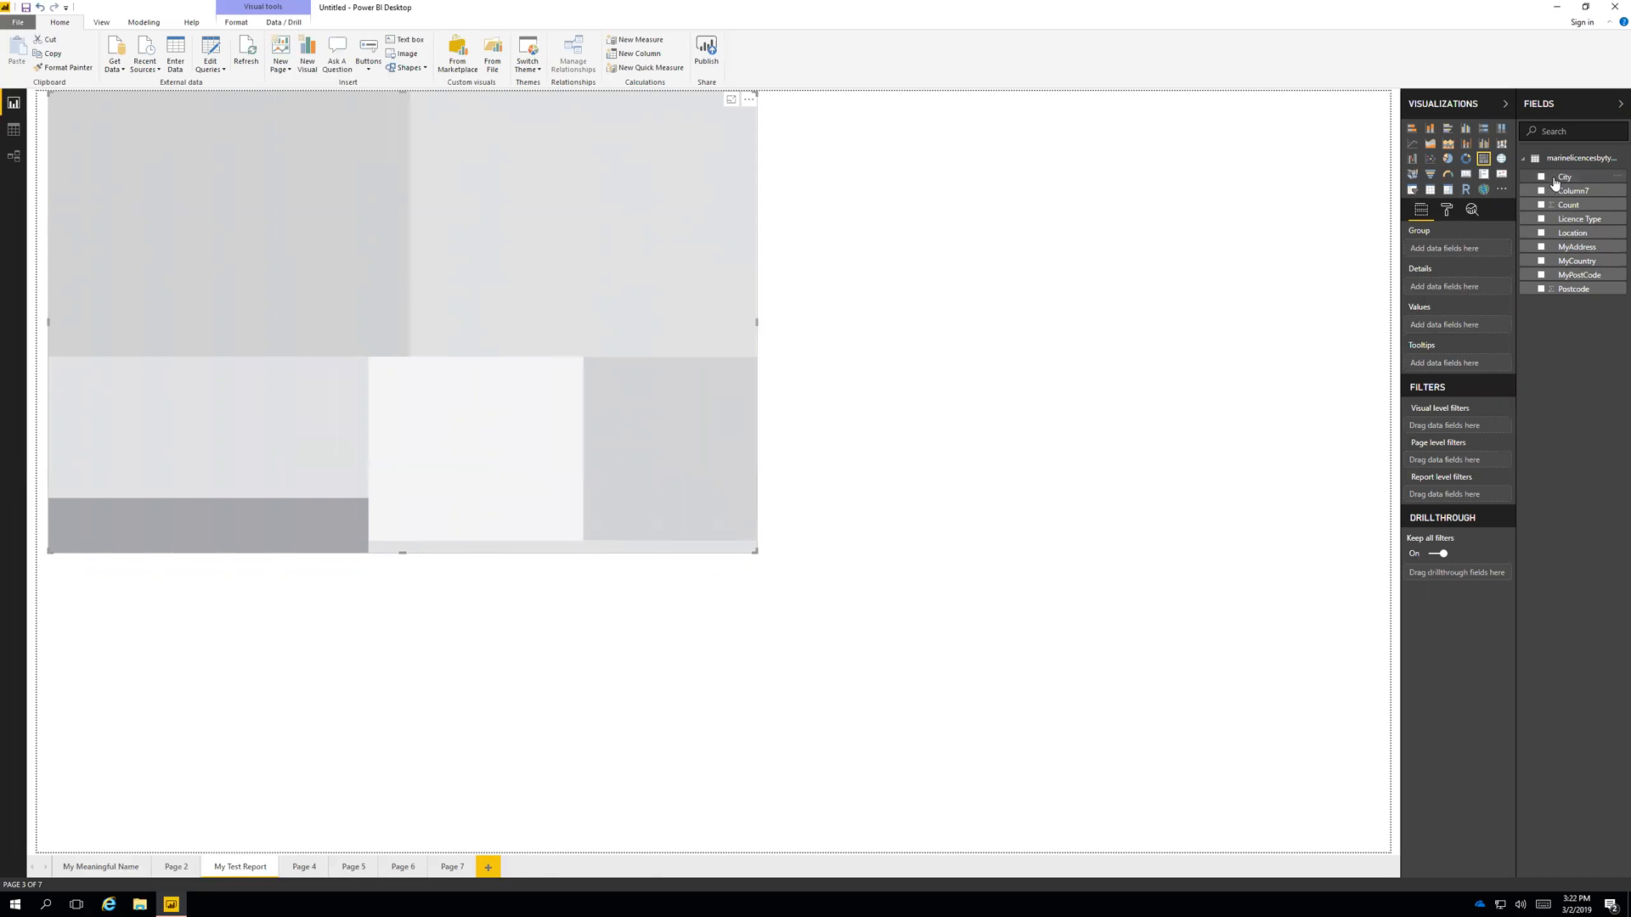
drag(1559, 179, 1444, 248)
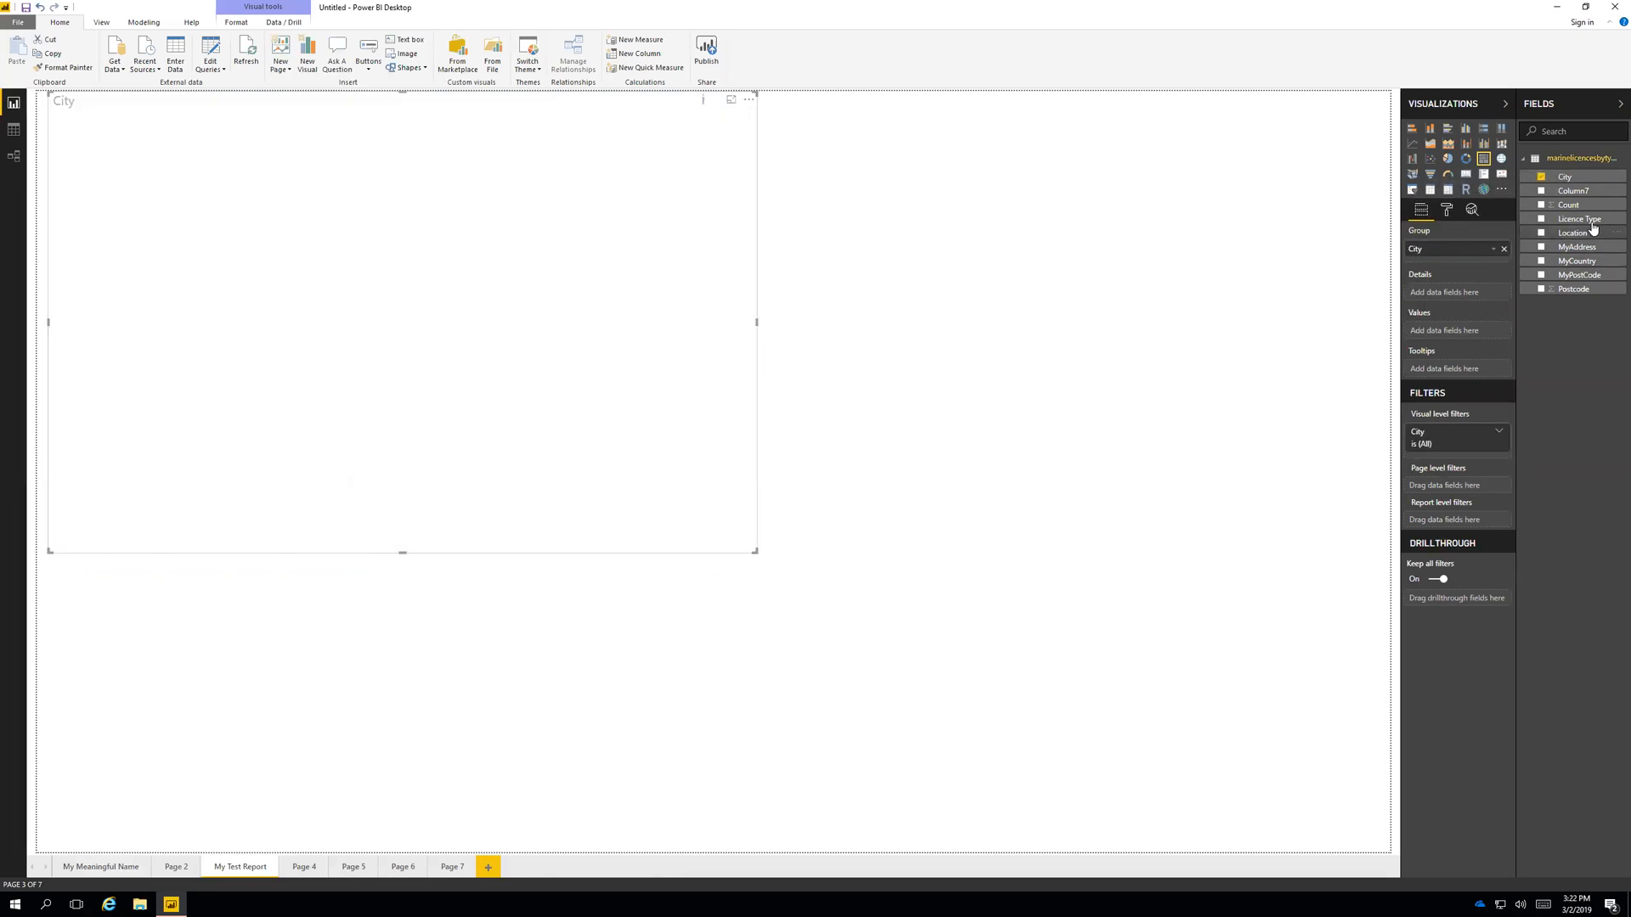
drag(1566, 207, 1437, 331)
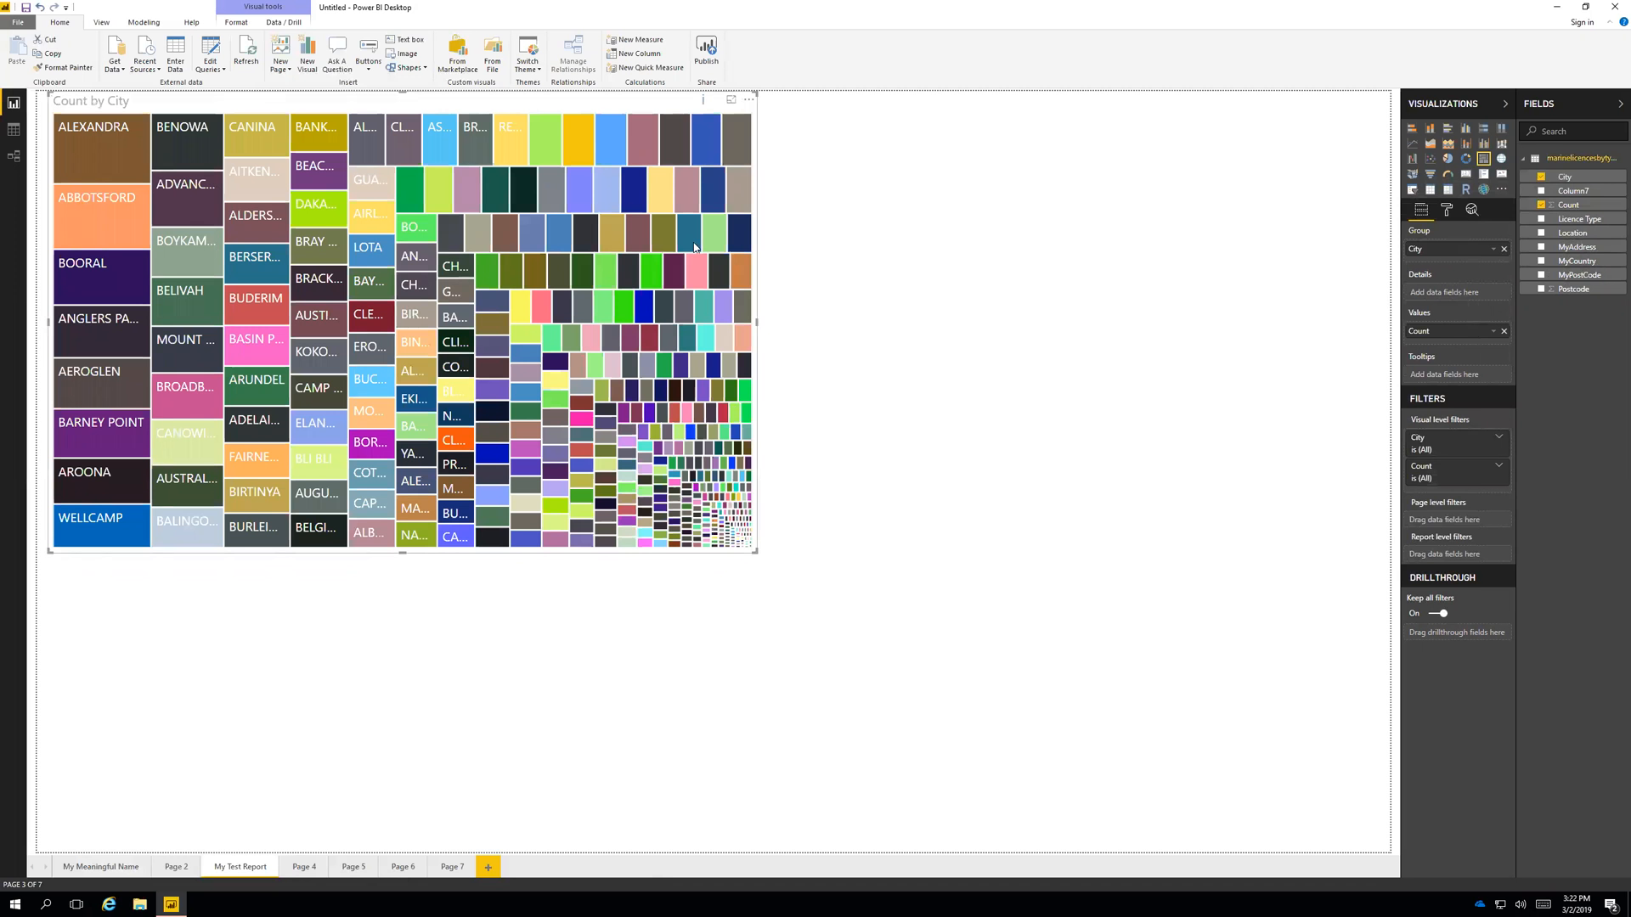
click(85, 149)
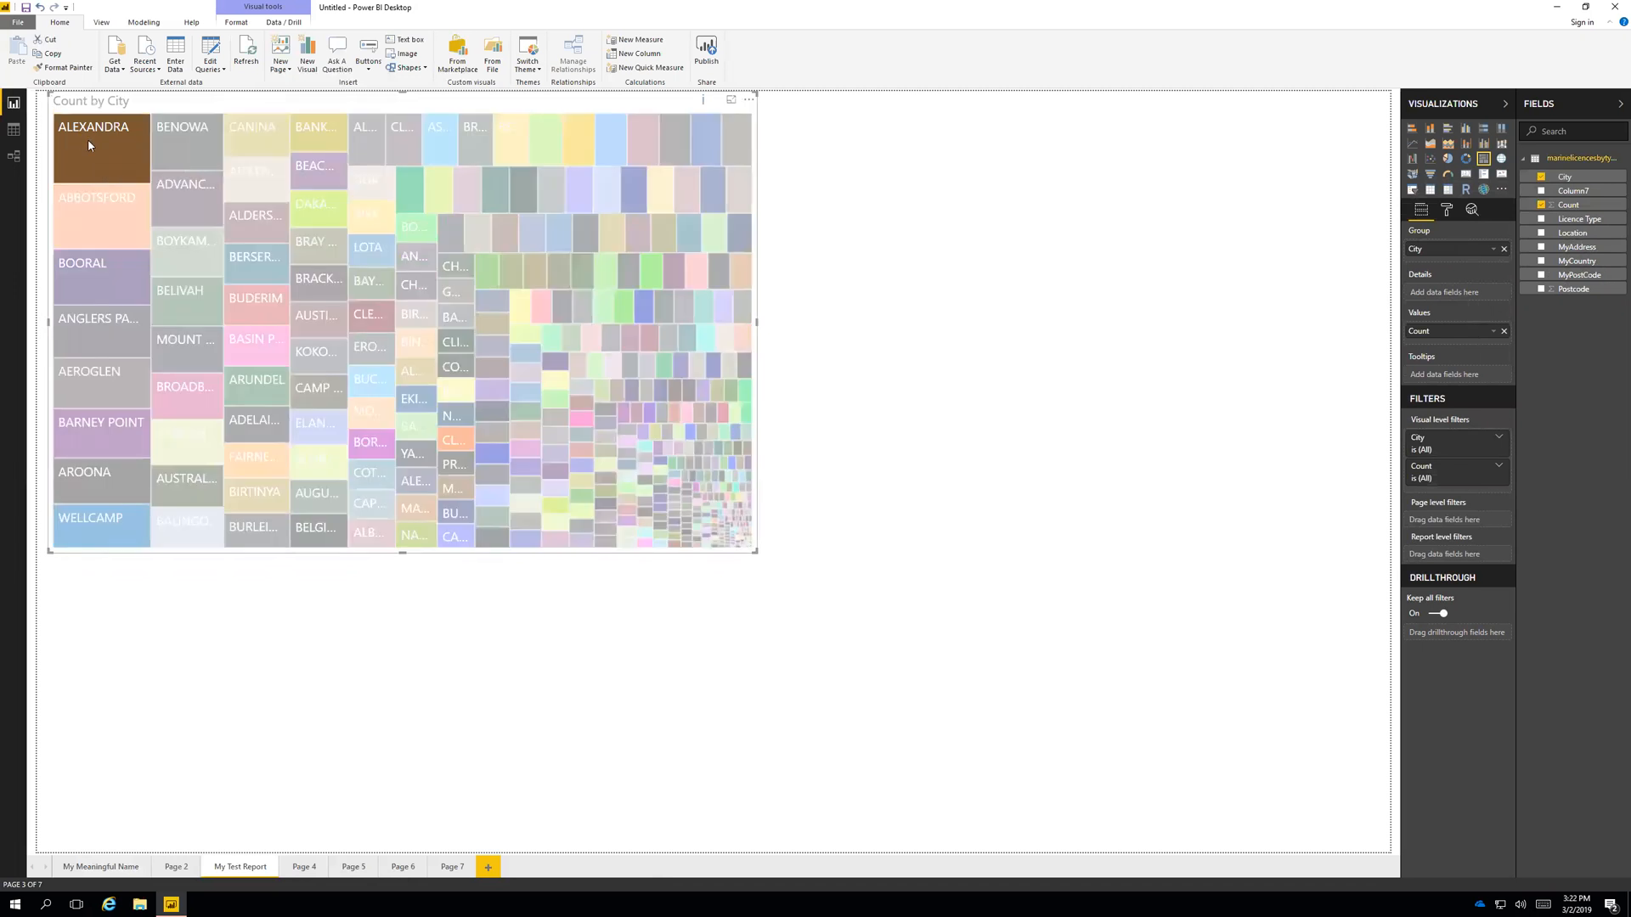
click(798, 285)
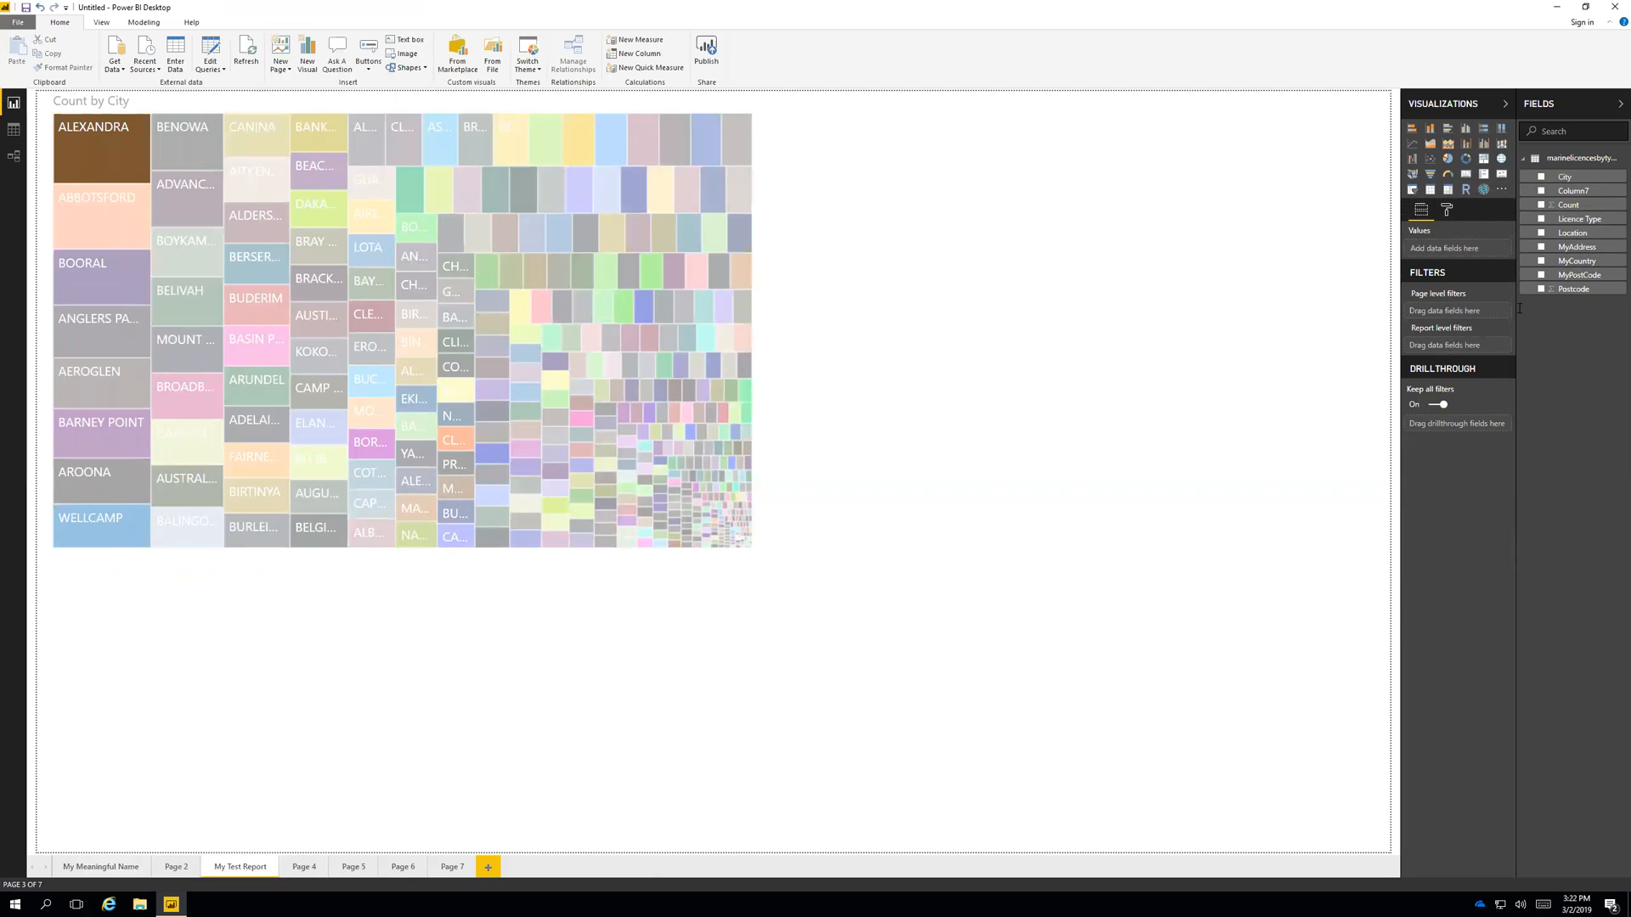
- Add a page-level filter on Count that keeps only values greater than 200
drag(1568, 204, 1451, 315)
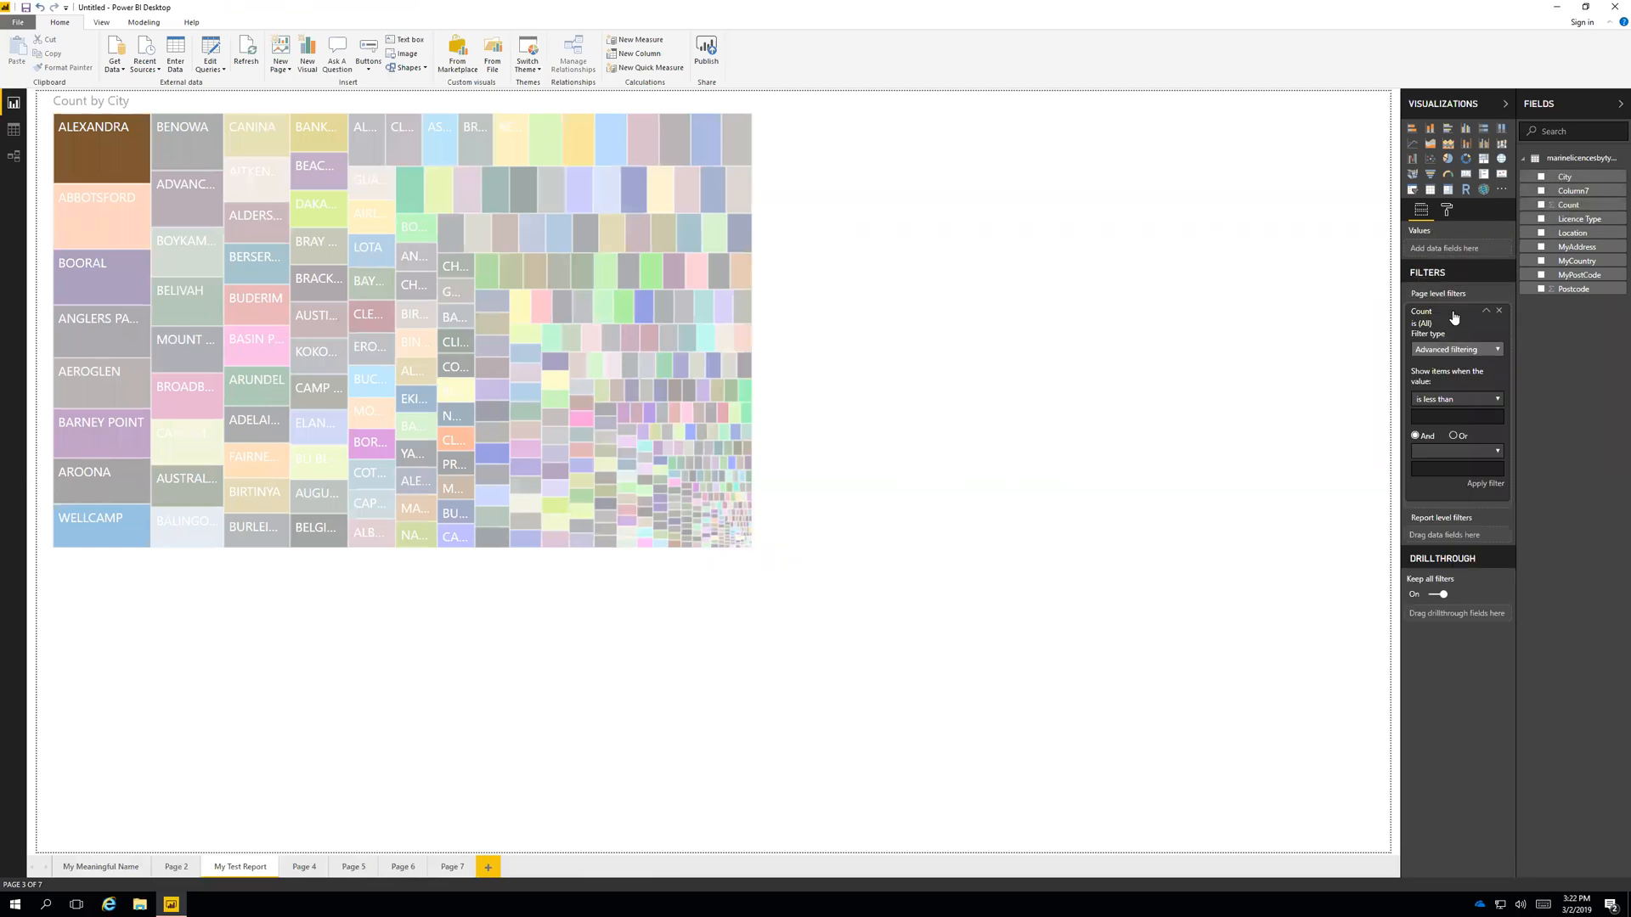
click(1445, 355)
click(1445, 355)
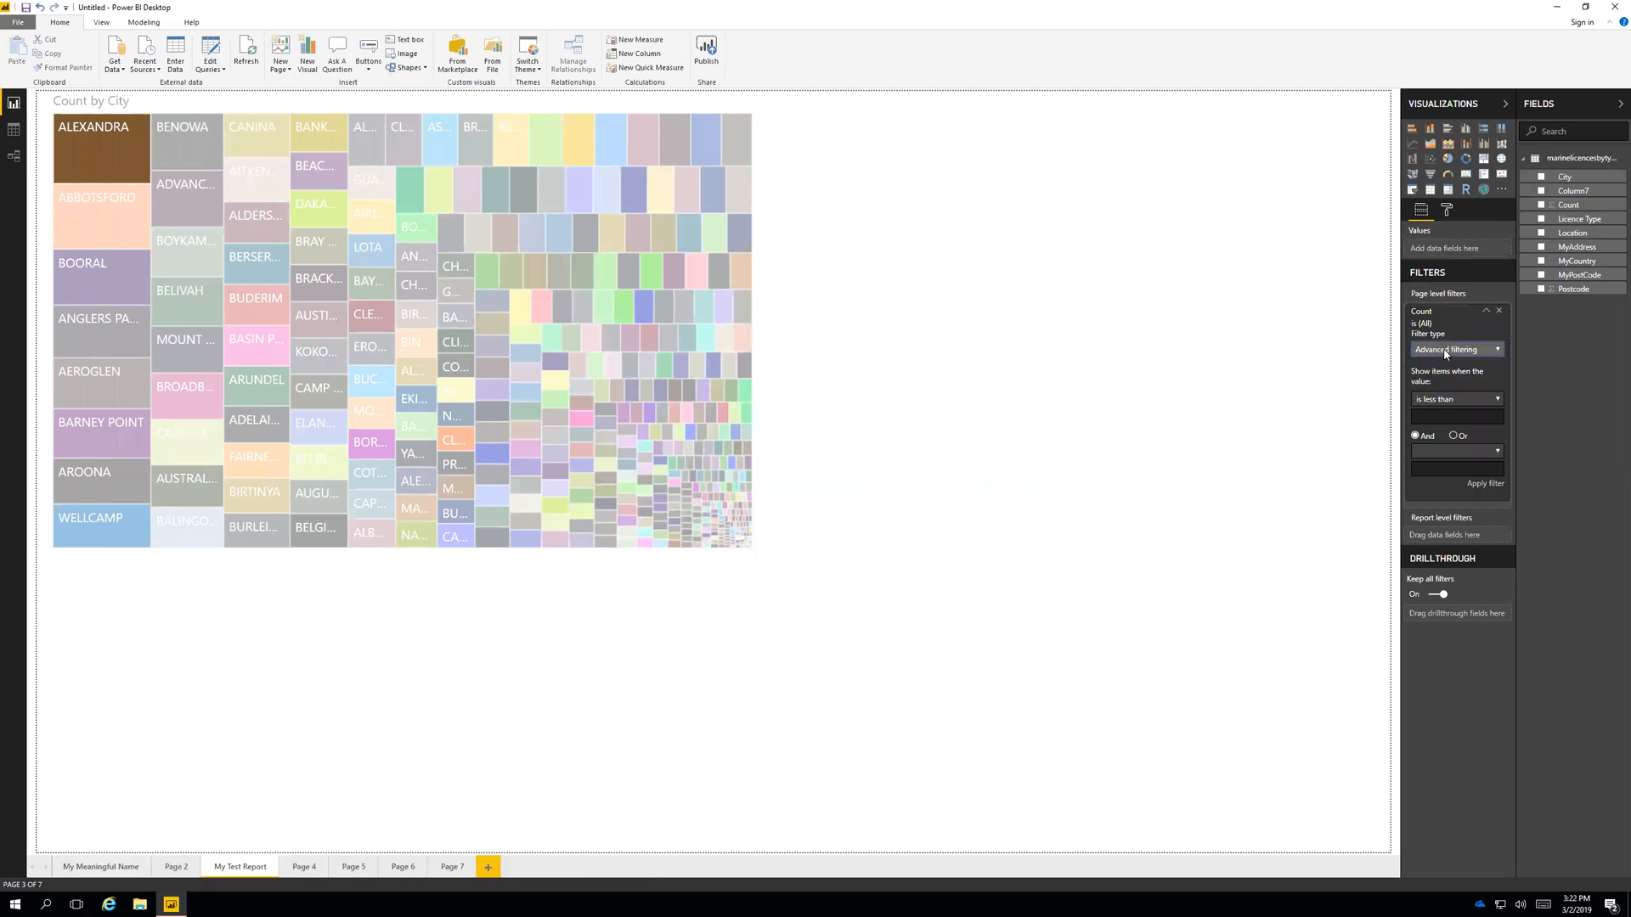
click(1452, 401)
click(1453, 460)
click(1492, 485)
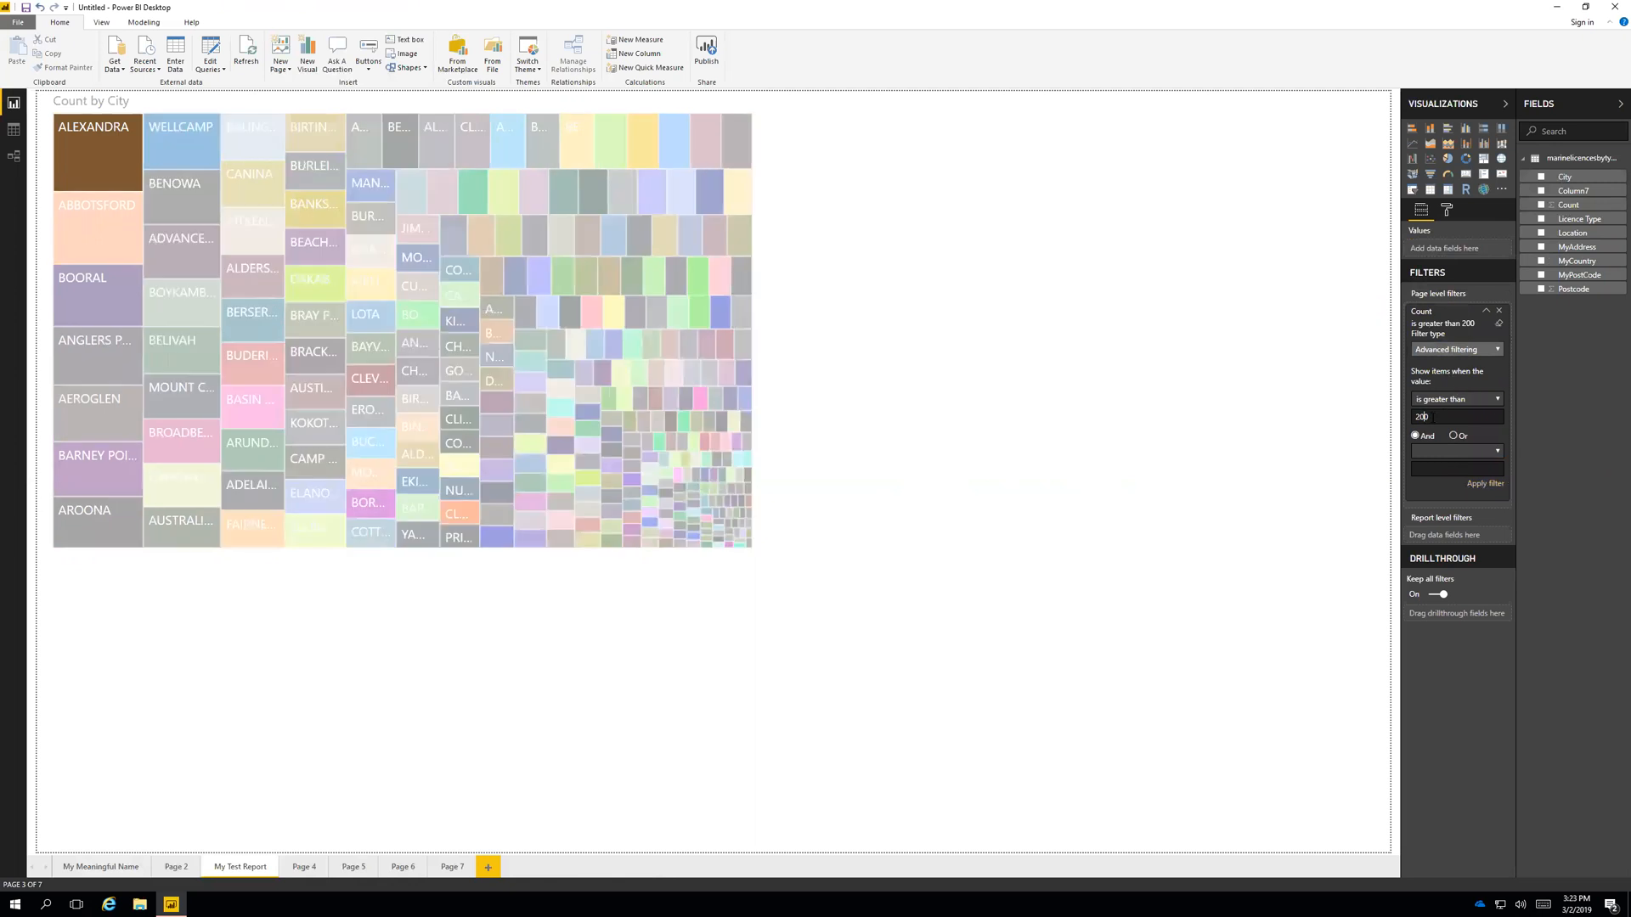
- Try thresholds of 1000 and 10000 in the page-level Count filter
double_click(1427, 417)
text(1000)
click(1495, 486)
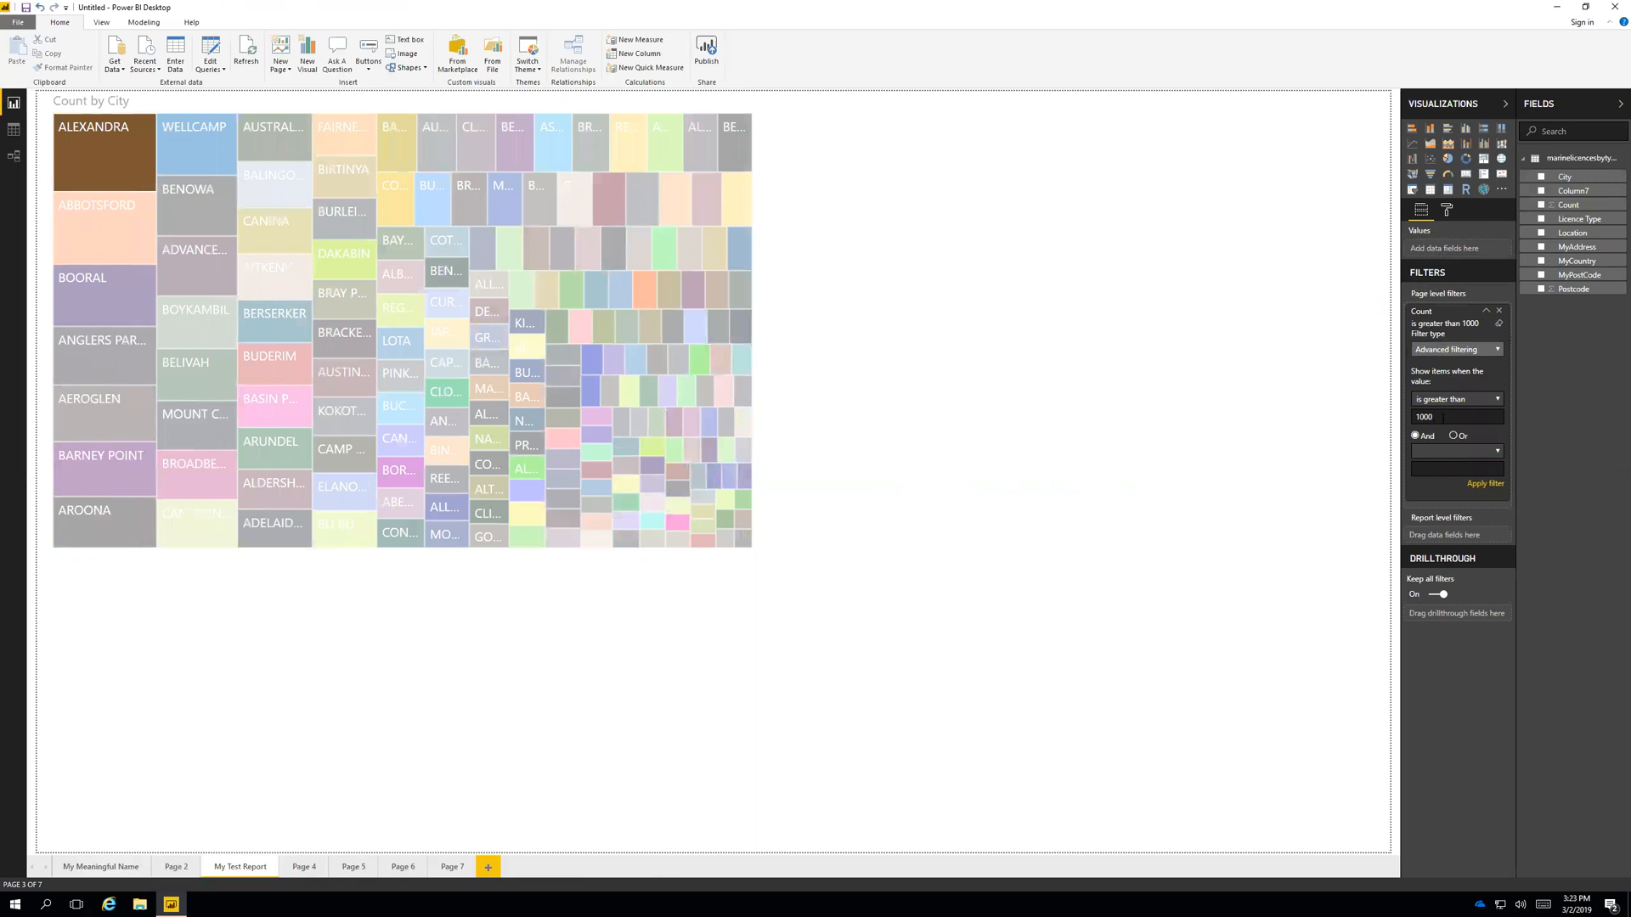
text(0)
click(1494, 484)
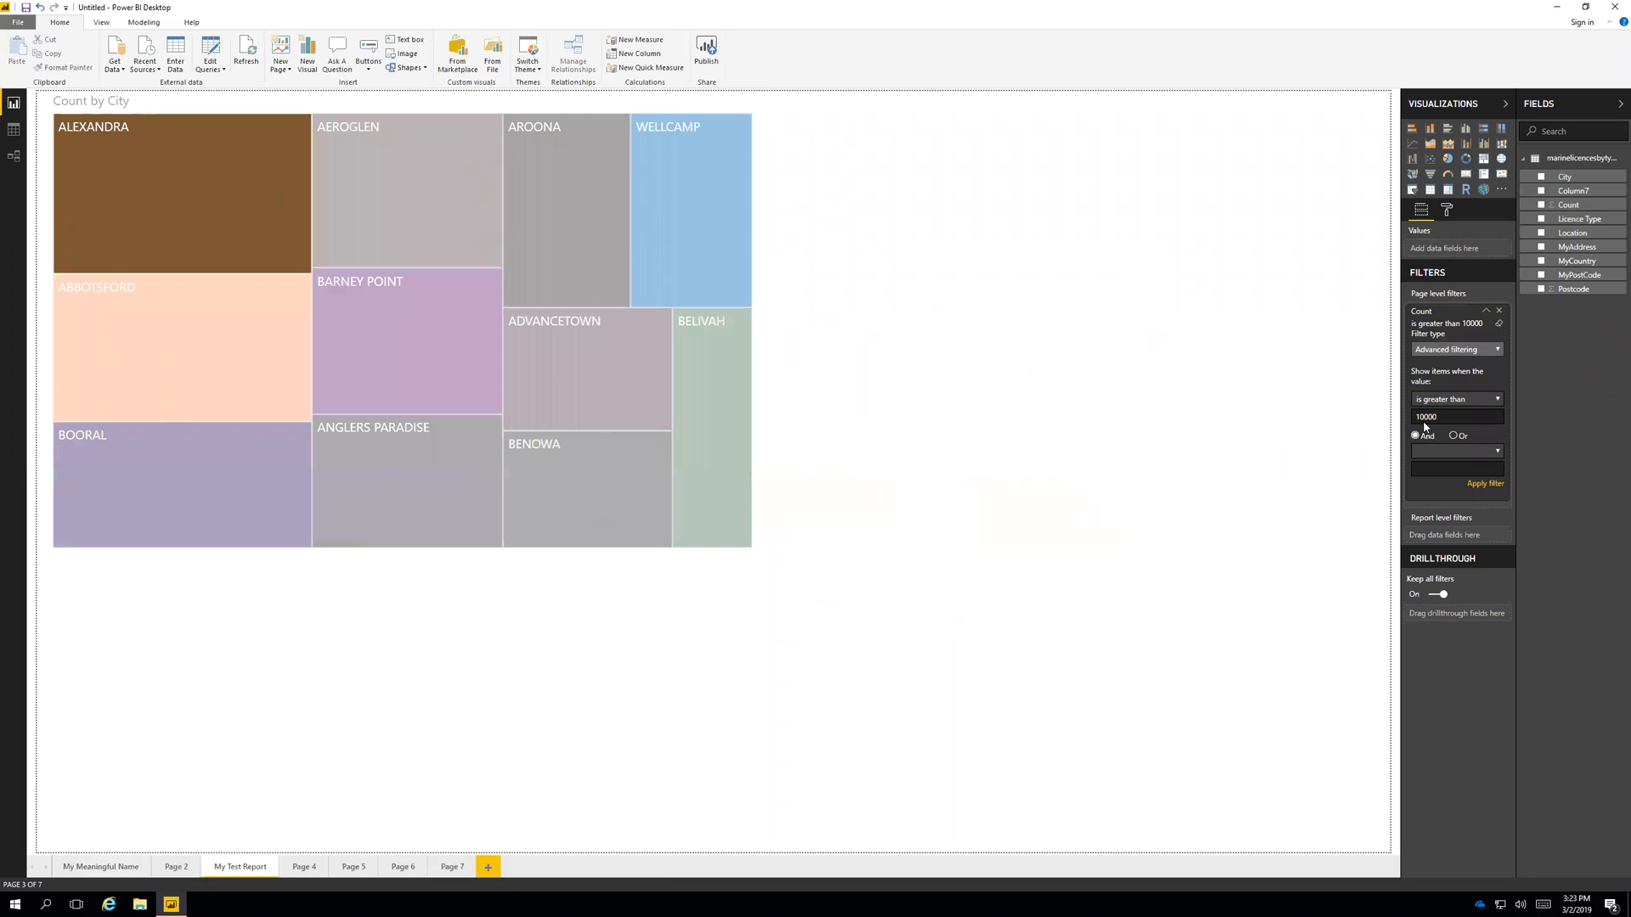
- Set the page-level Count filter to values greater than 5000
key(BackSpace)
key(BackSpace)
text(5)
click(1488, 484)
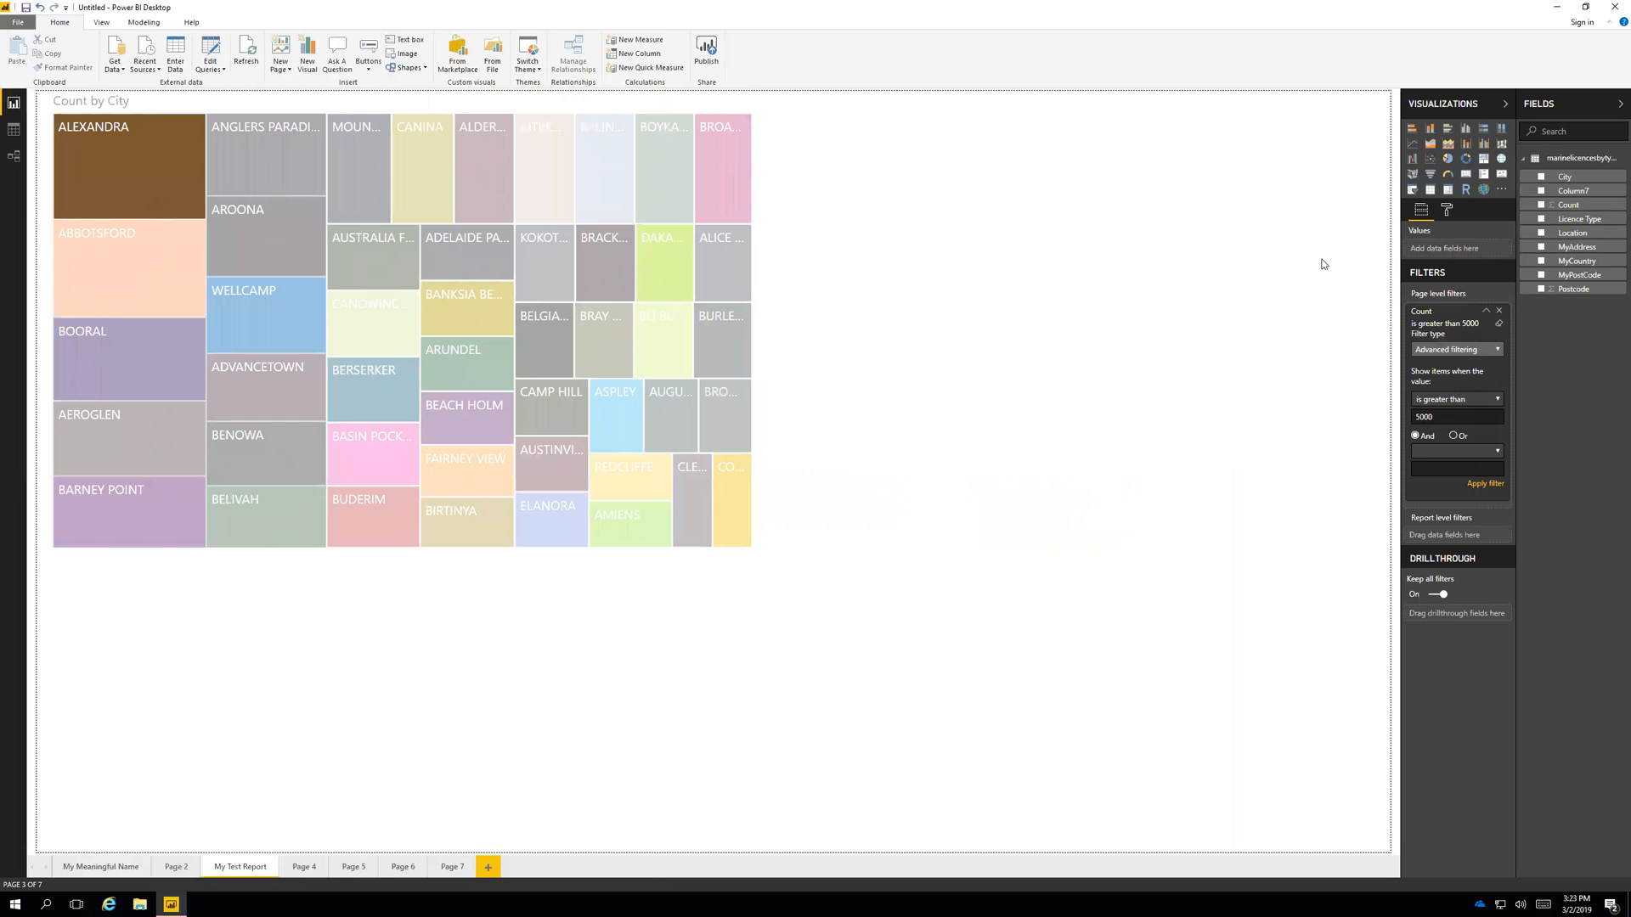
- Try the treemap's data as pie, donut, scatter and waterfall charts, and convert the visual to a line chart of Count by City
click(1447, 161)
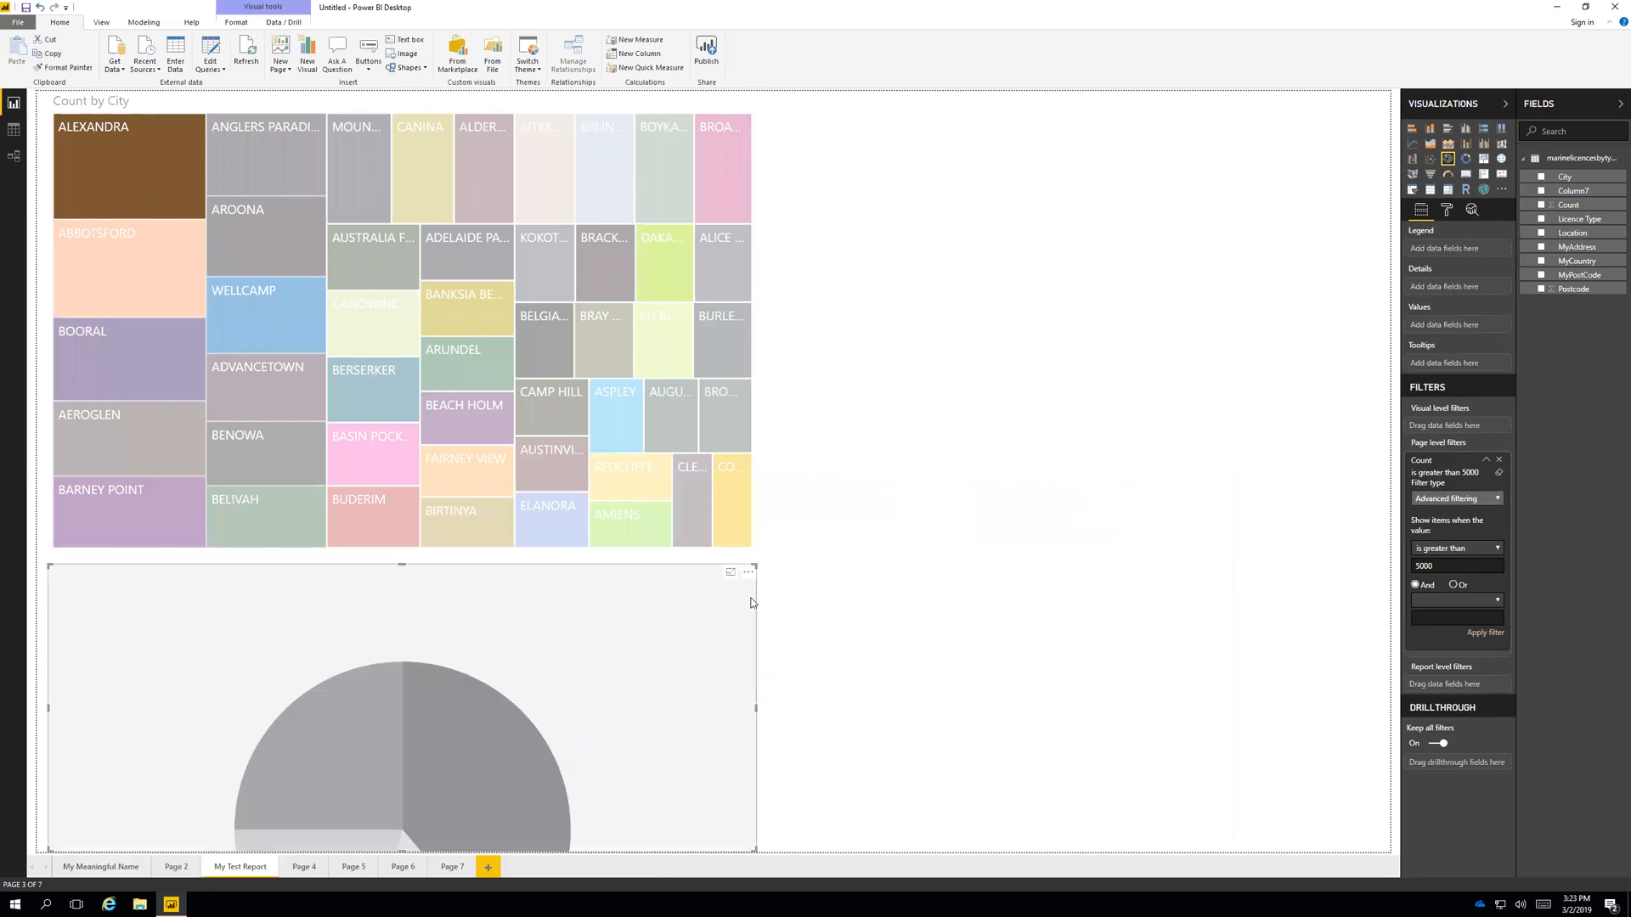
key(Delete)
click(481, 358)
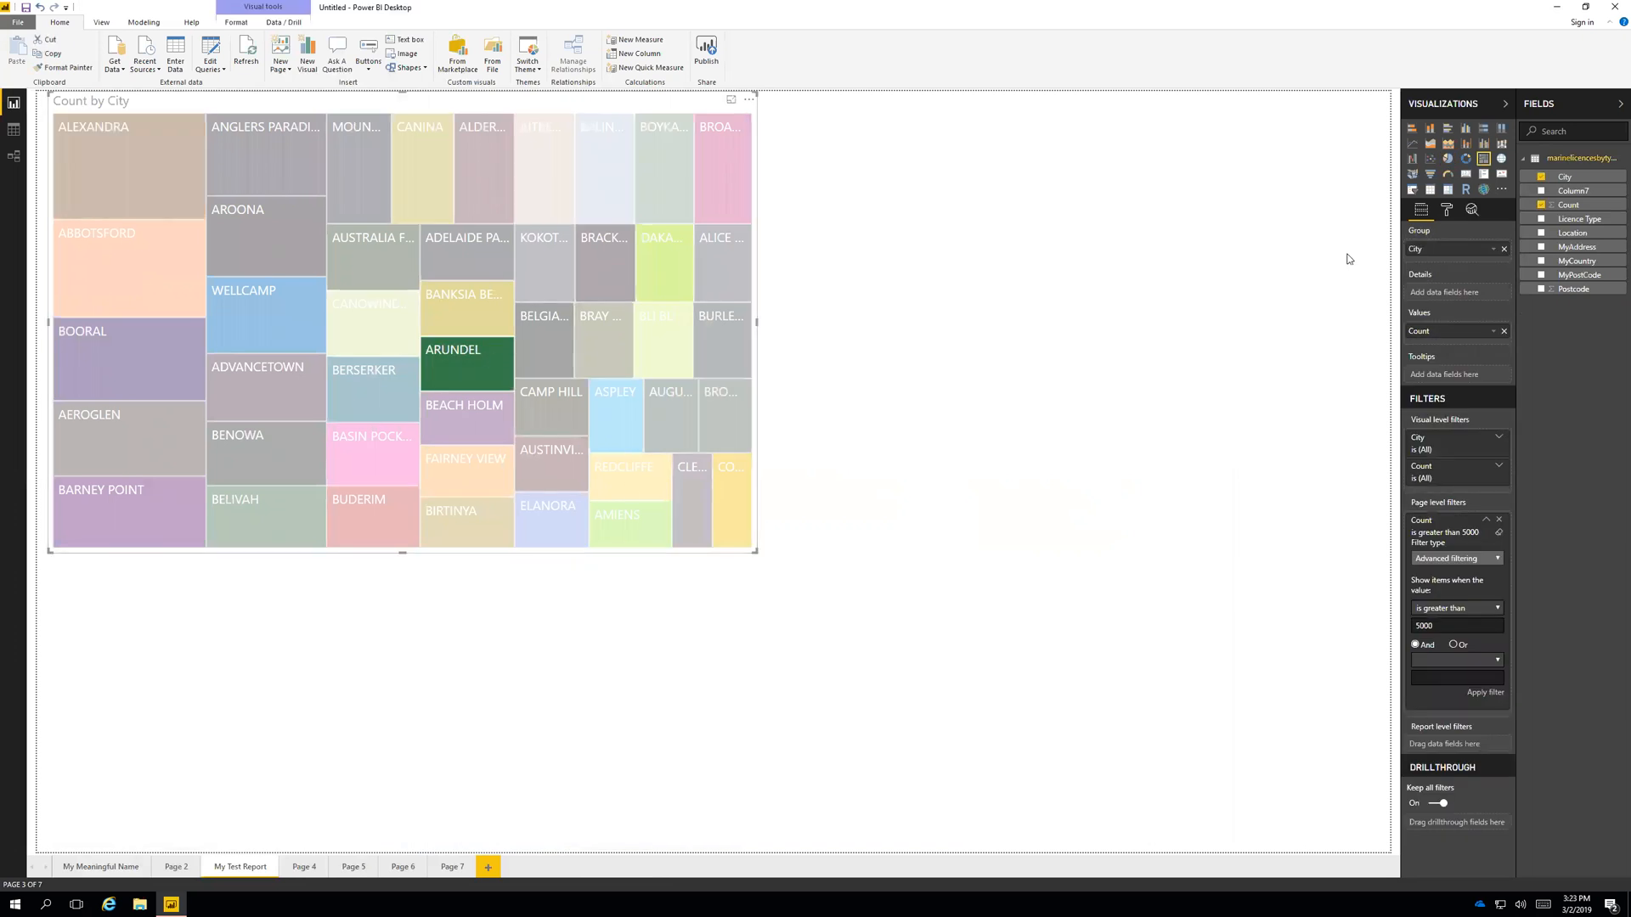
click(1448, 161)
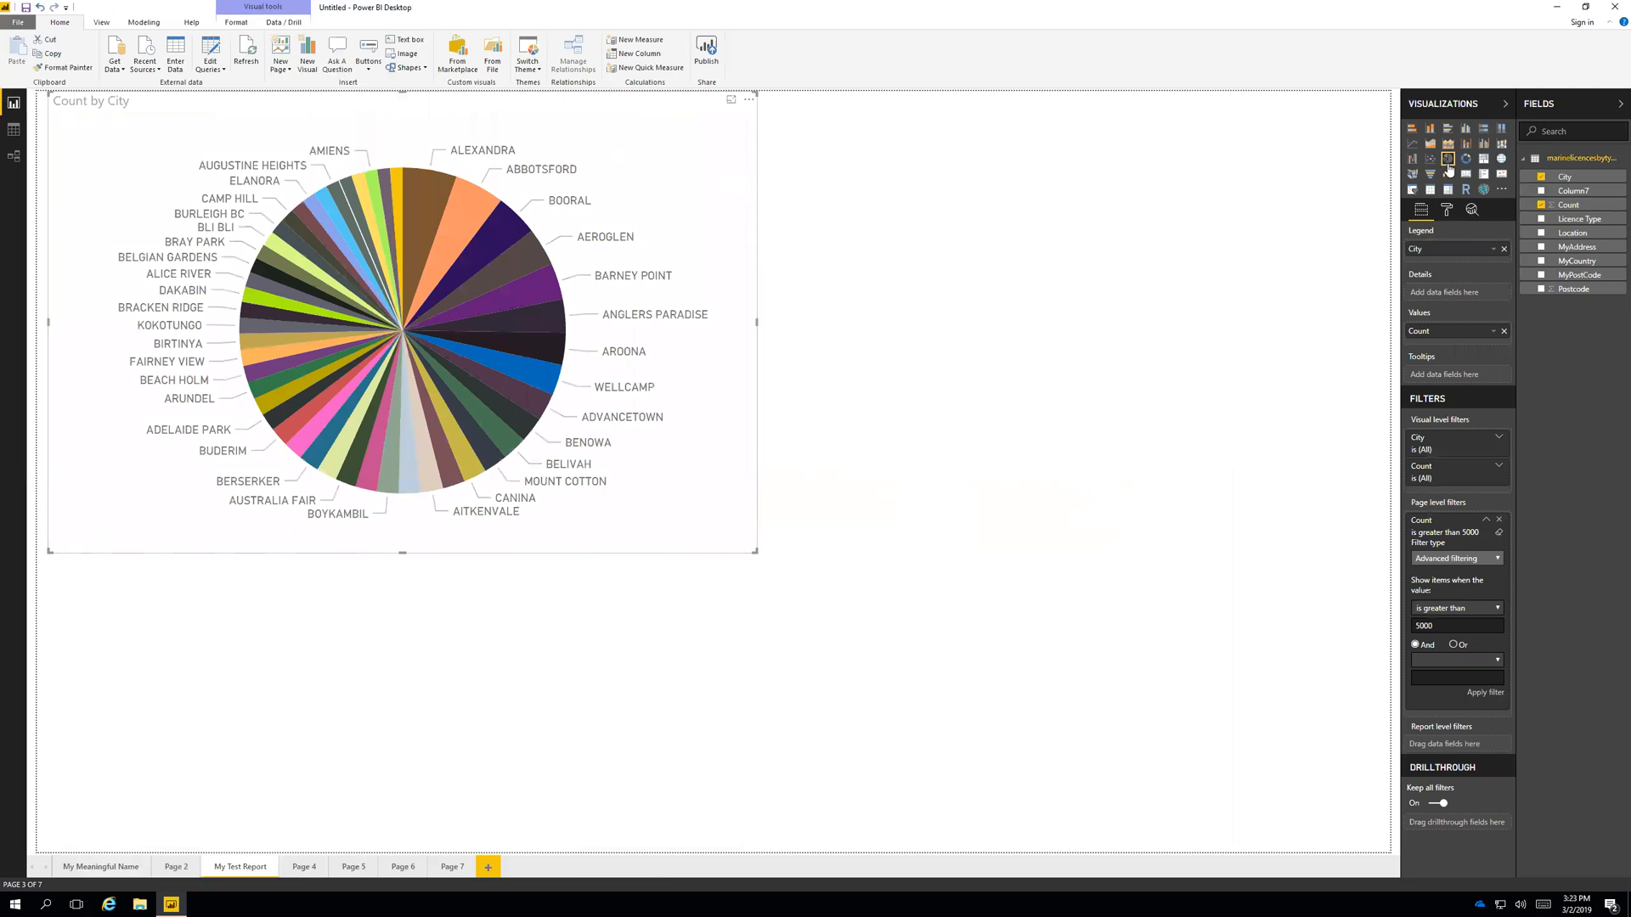
click(1466, 159)
click(1485, 160)
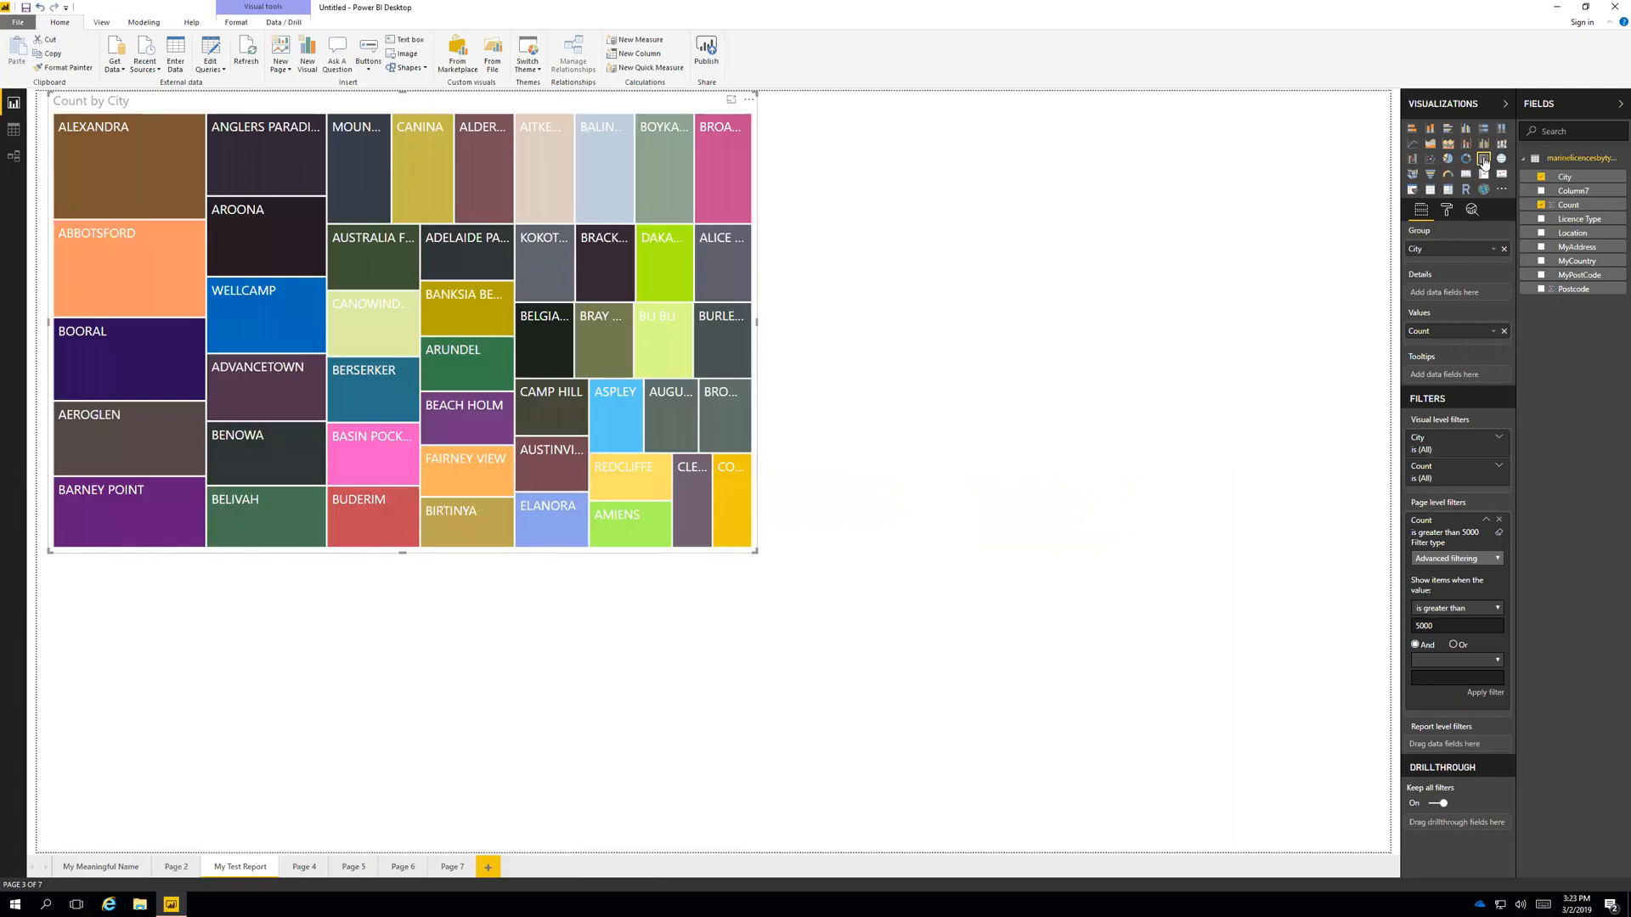
click(1430, 160)
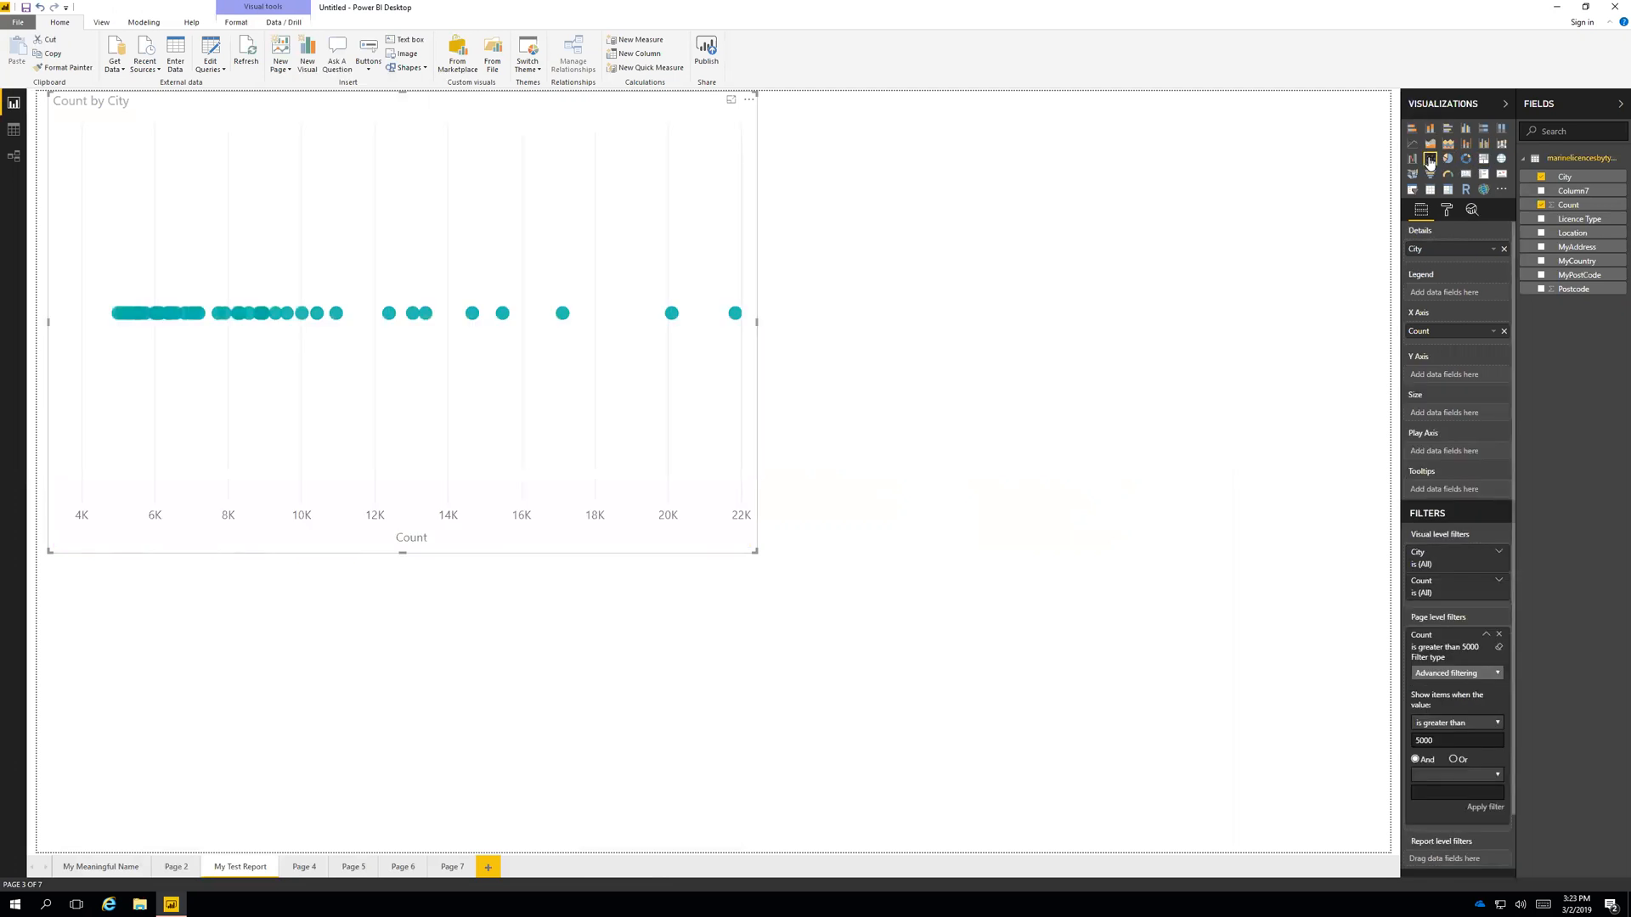
click(1412, 165)
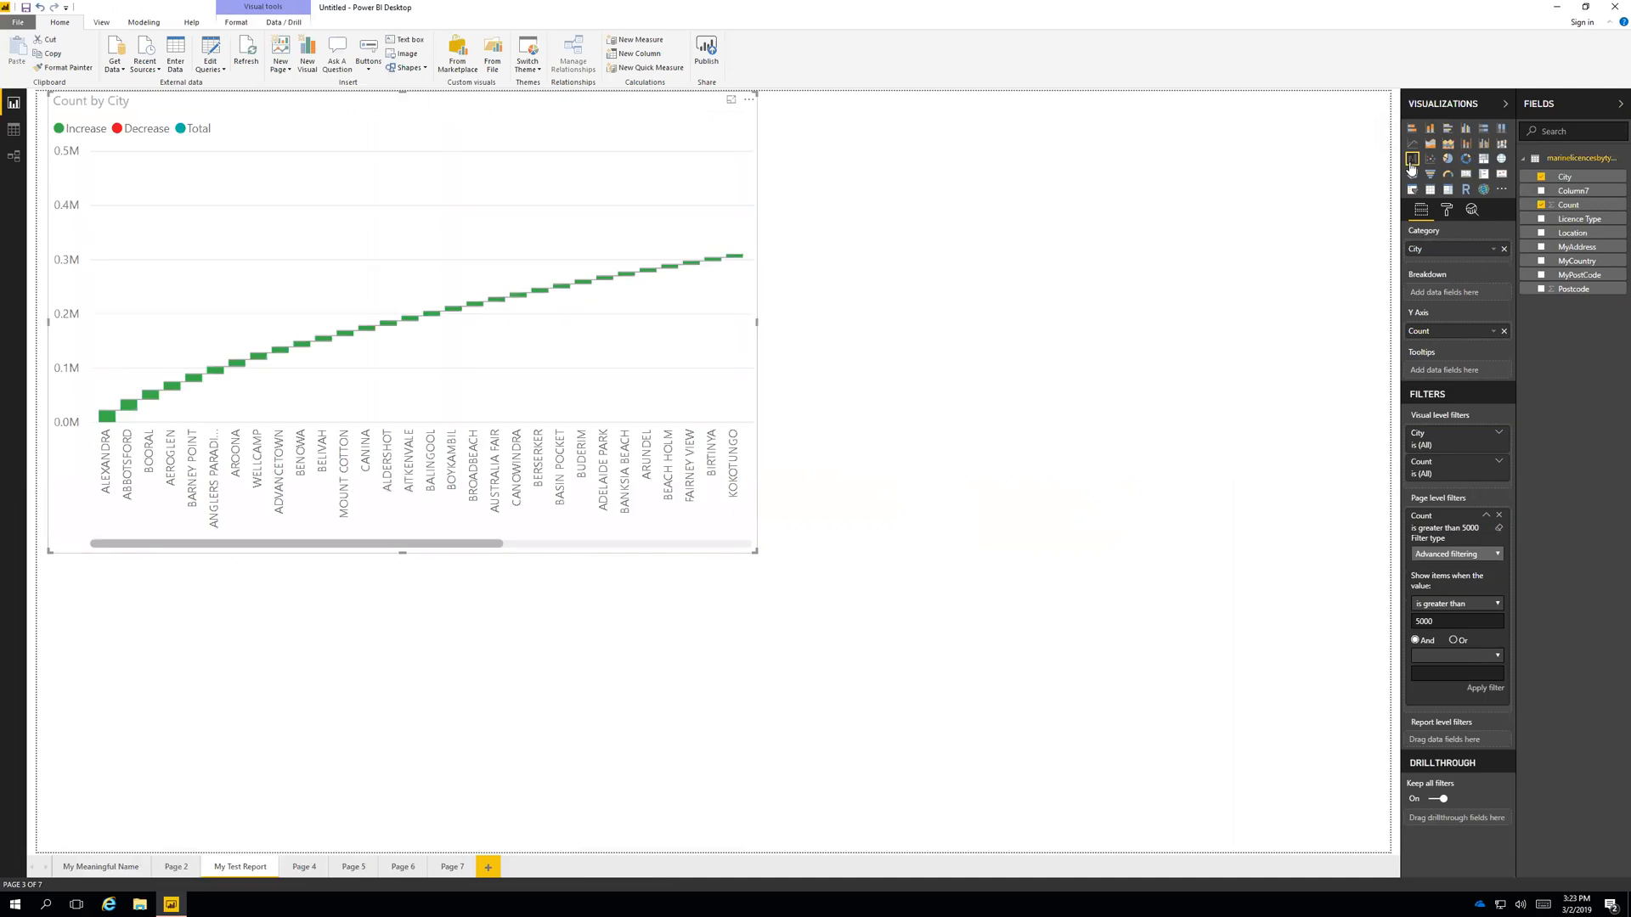
click(1412, 143)
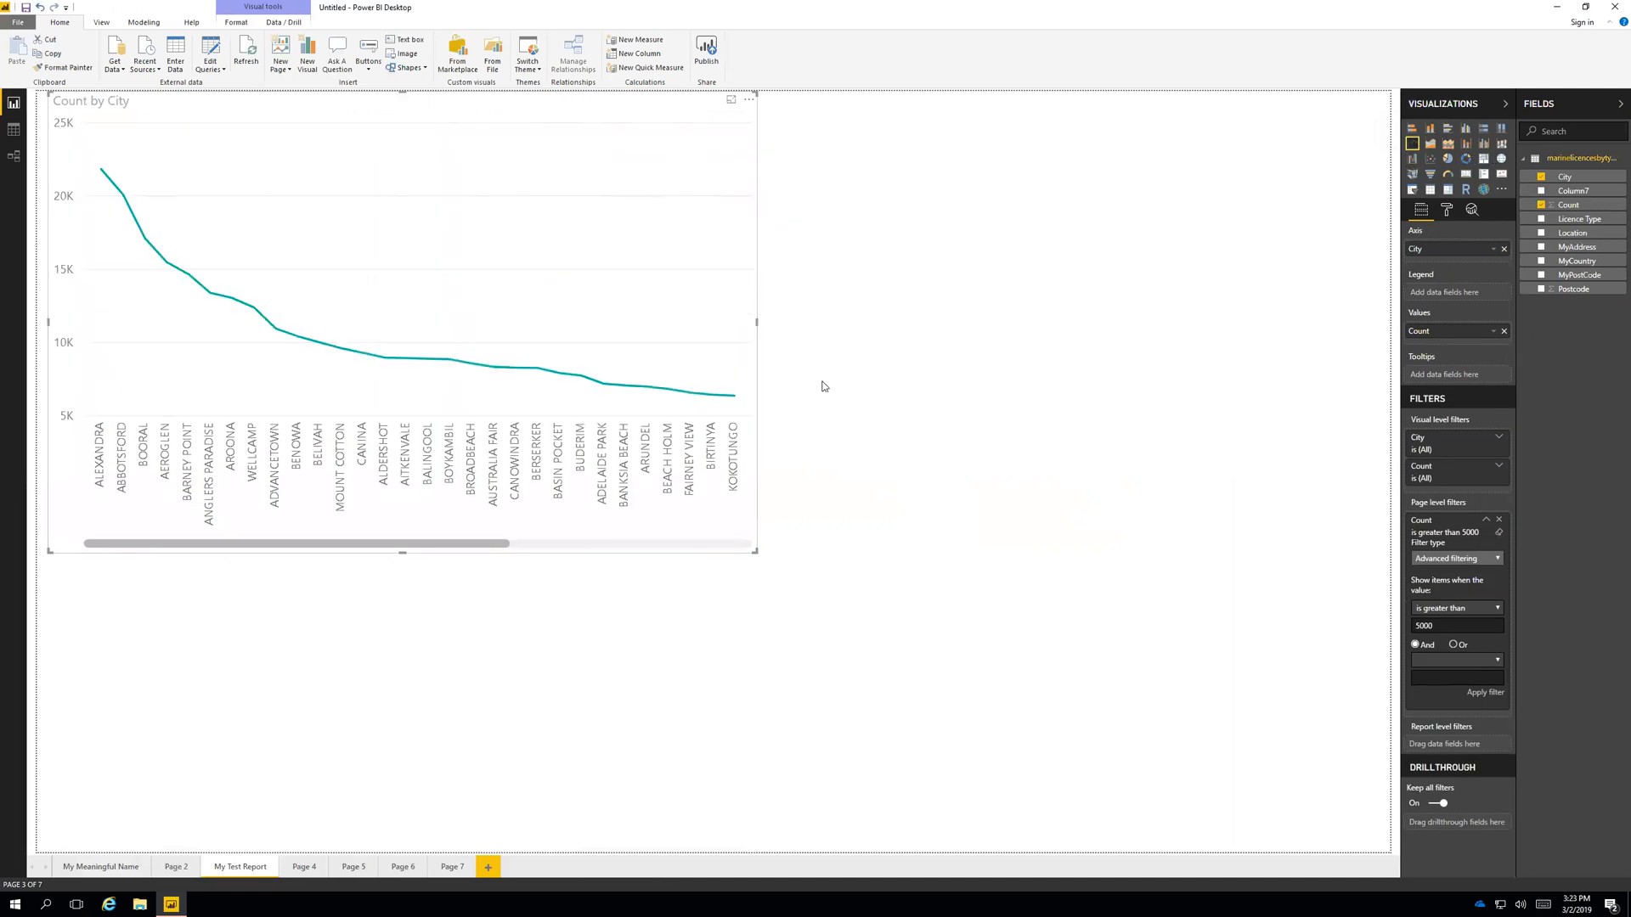
drag(472, 544, 134, 542)
click(855, 312)
- Save the report as My First Demo in the BISM7221 2019s1 folder on OneDrive
click(26, 8)
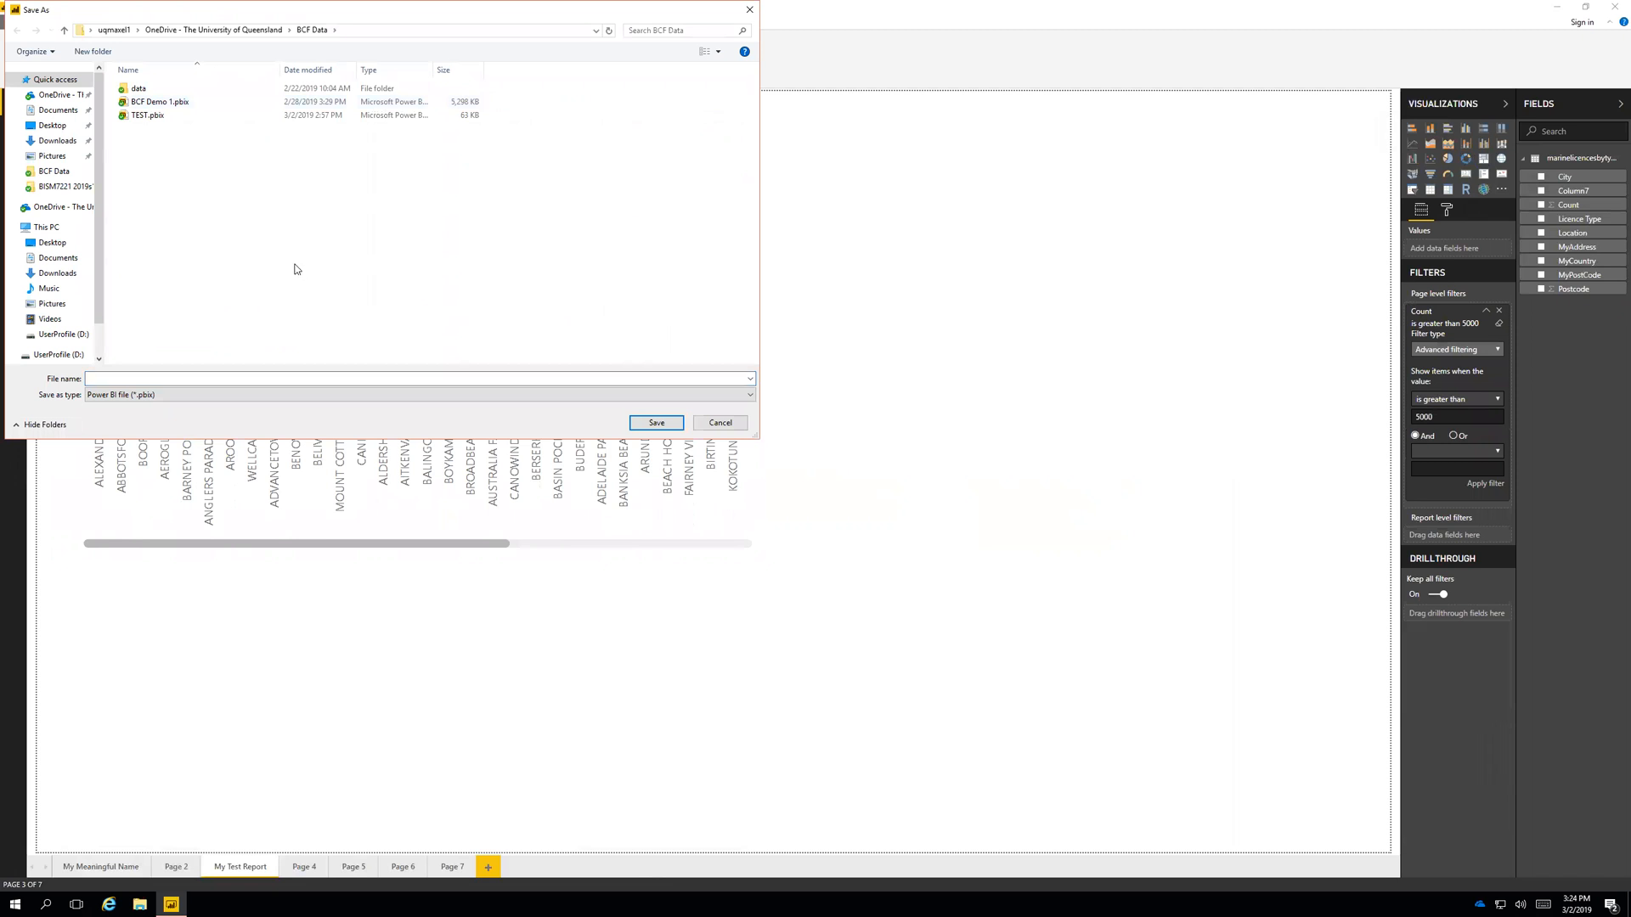
key(alt+Up)
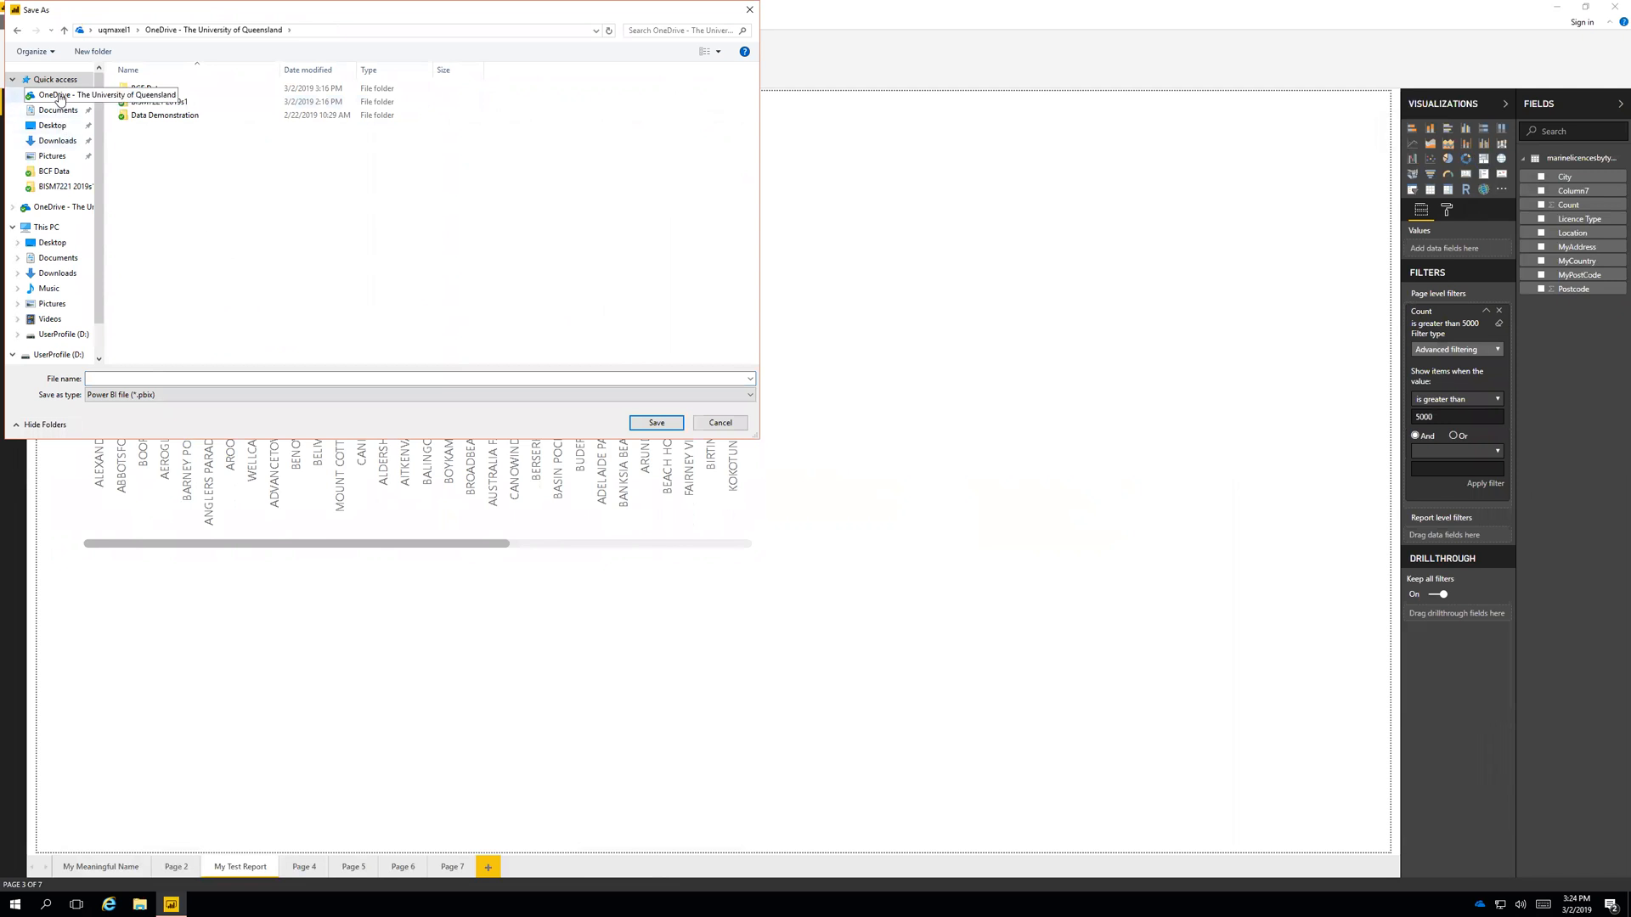
double_click(161, 103)
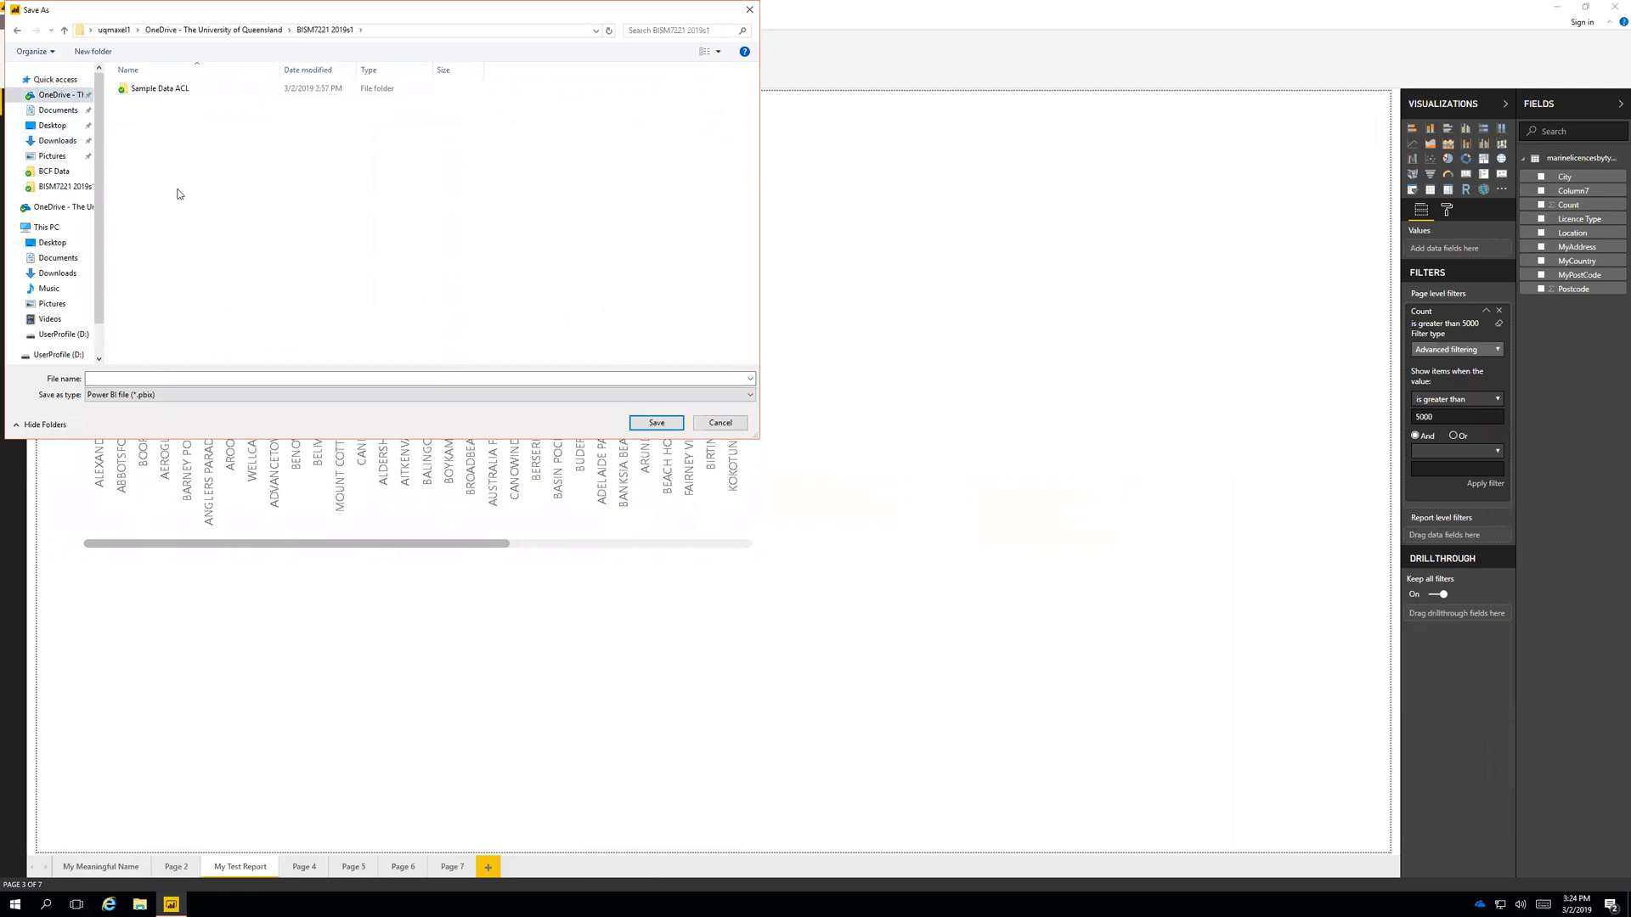
click(135, 378)
text(My First Demo)
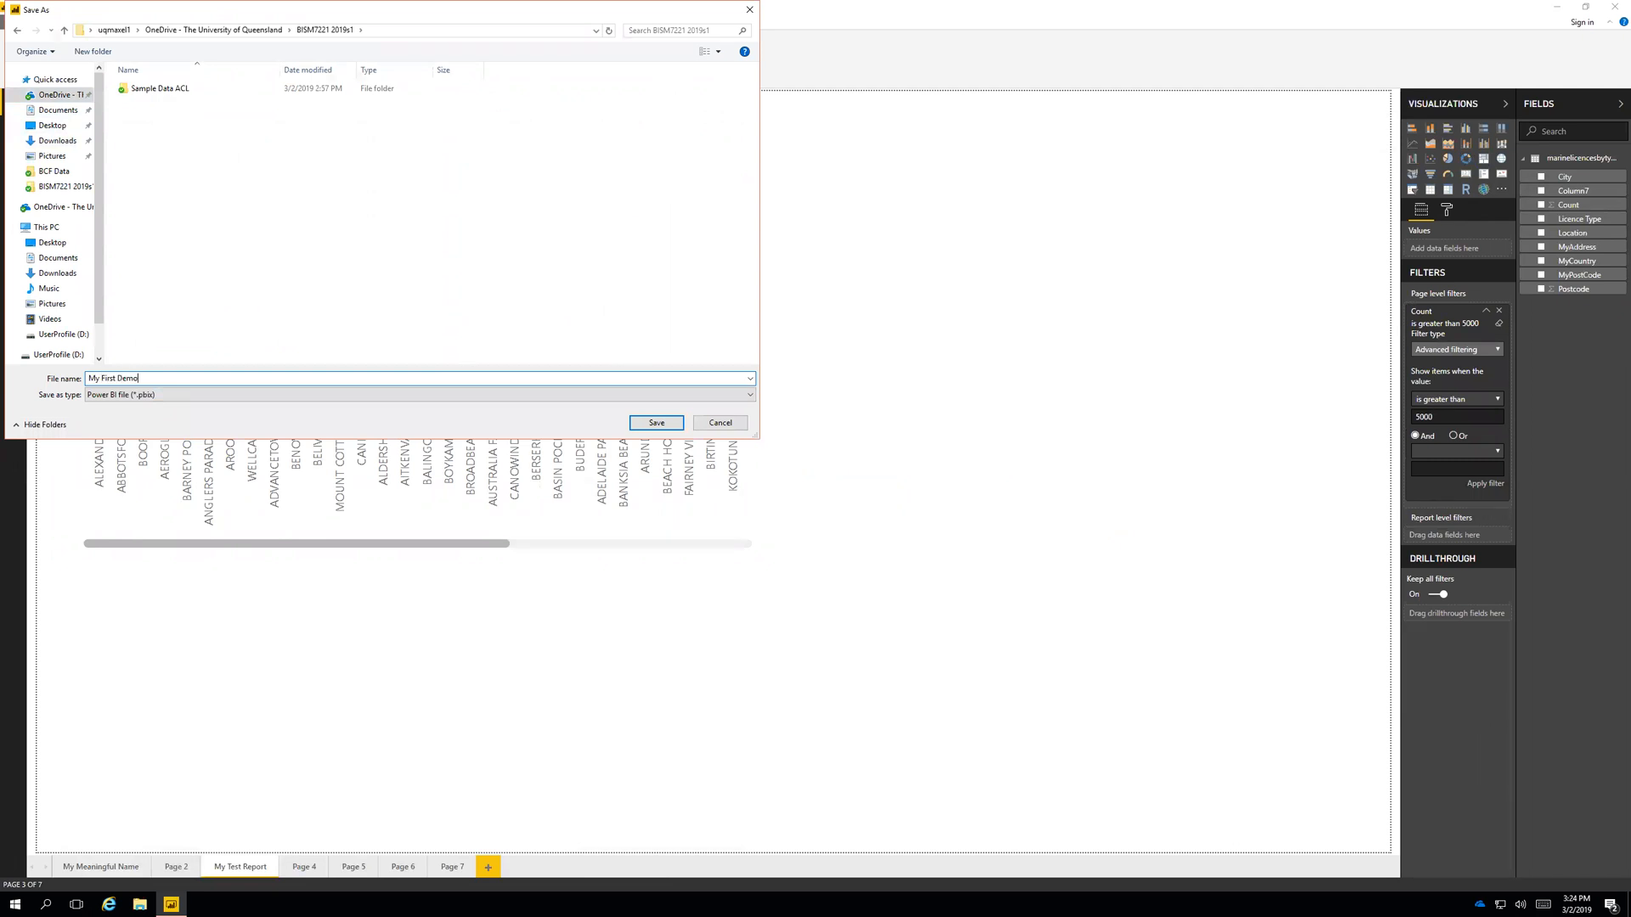
click(655, 423)
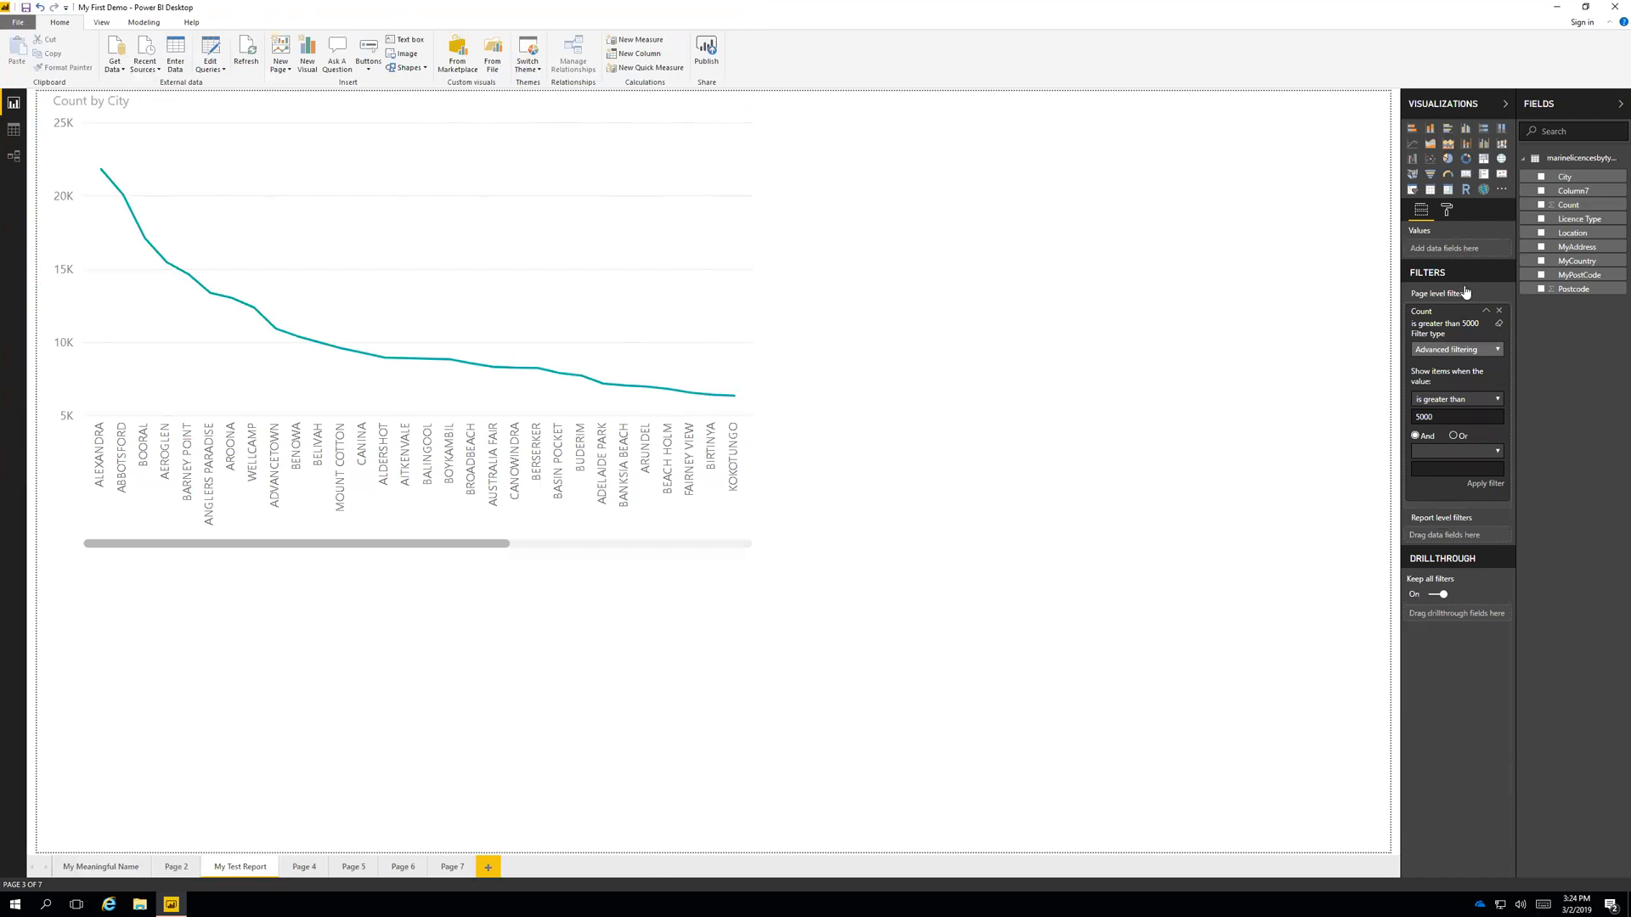
right_click(462, 868)
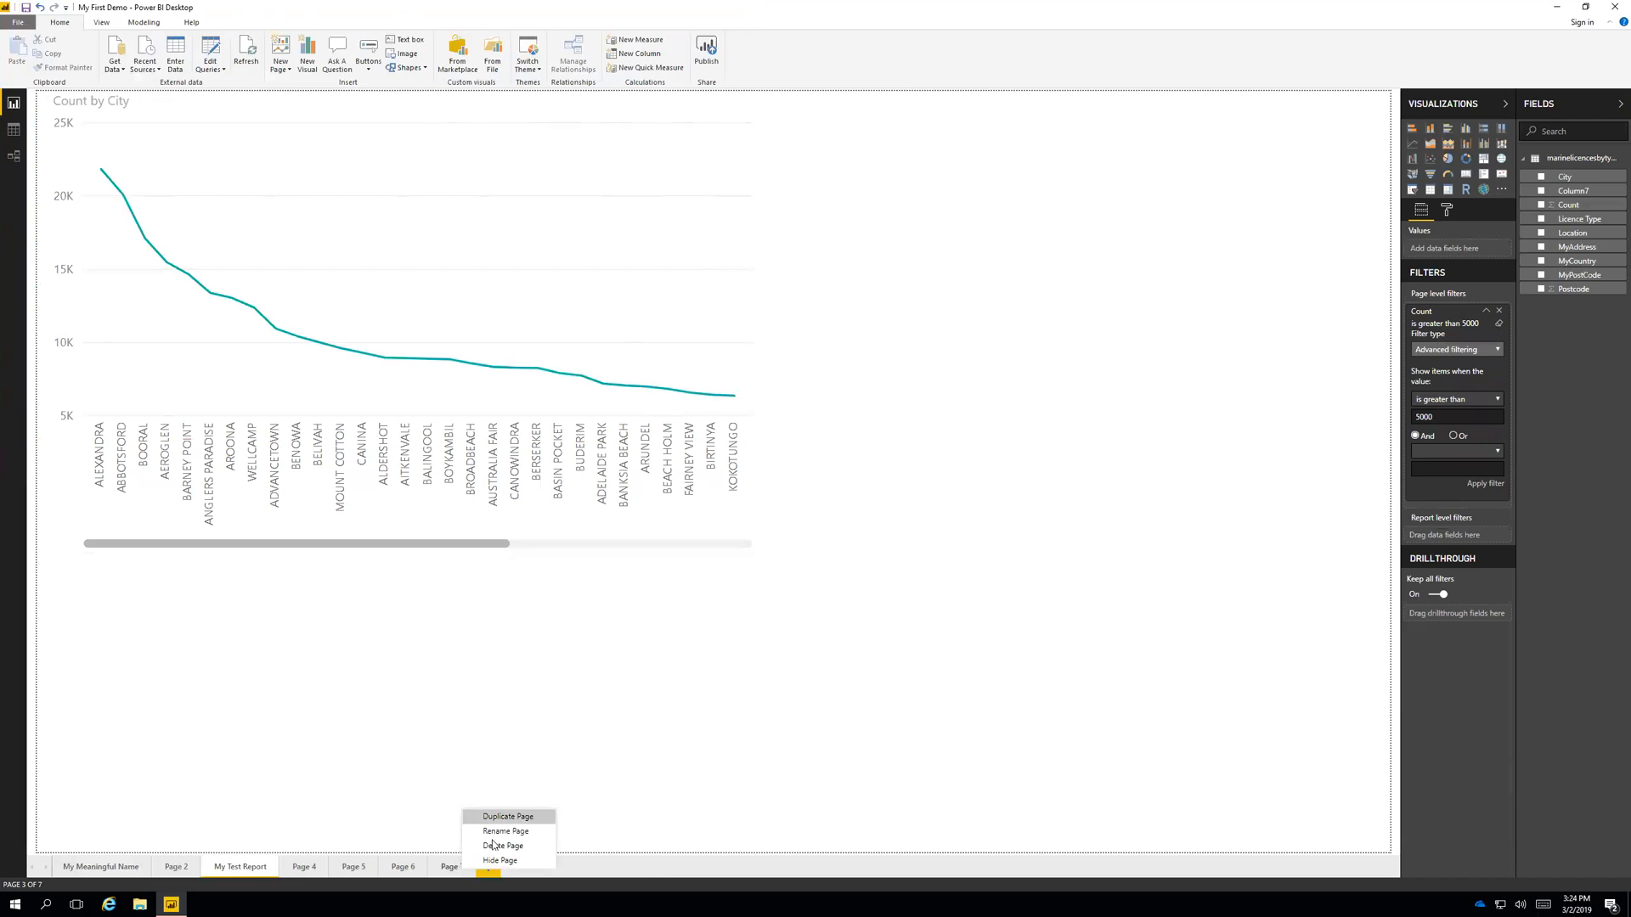
click(421, 834)
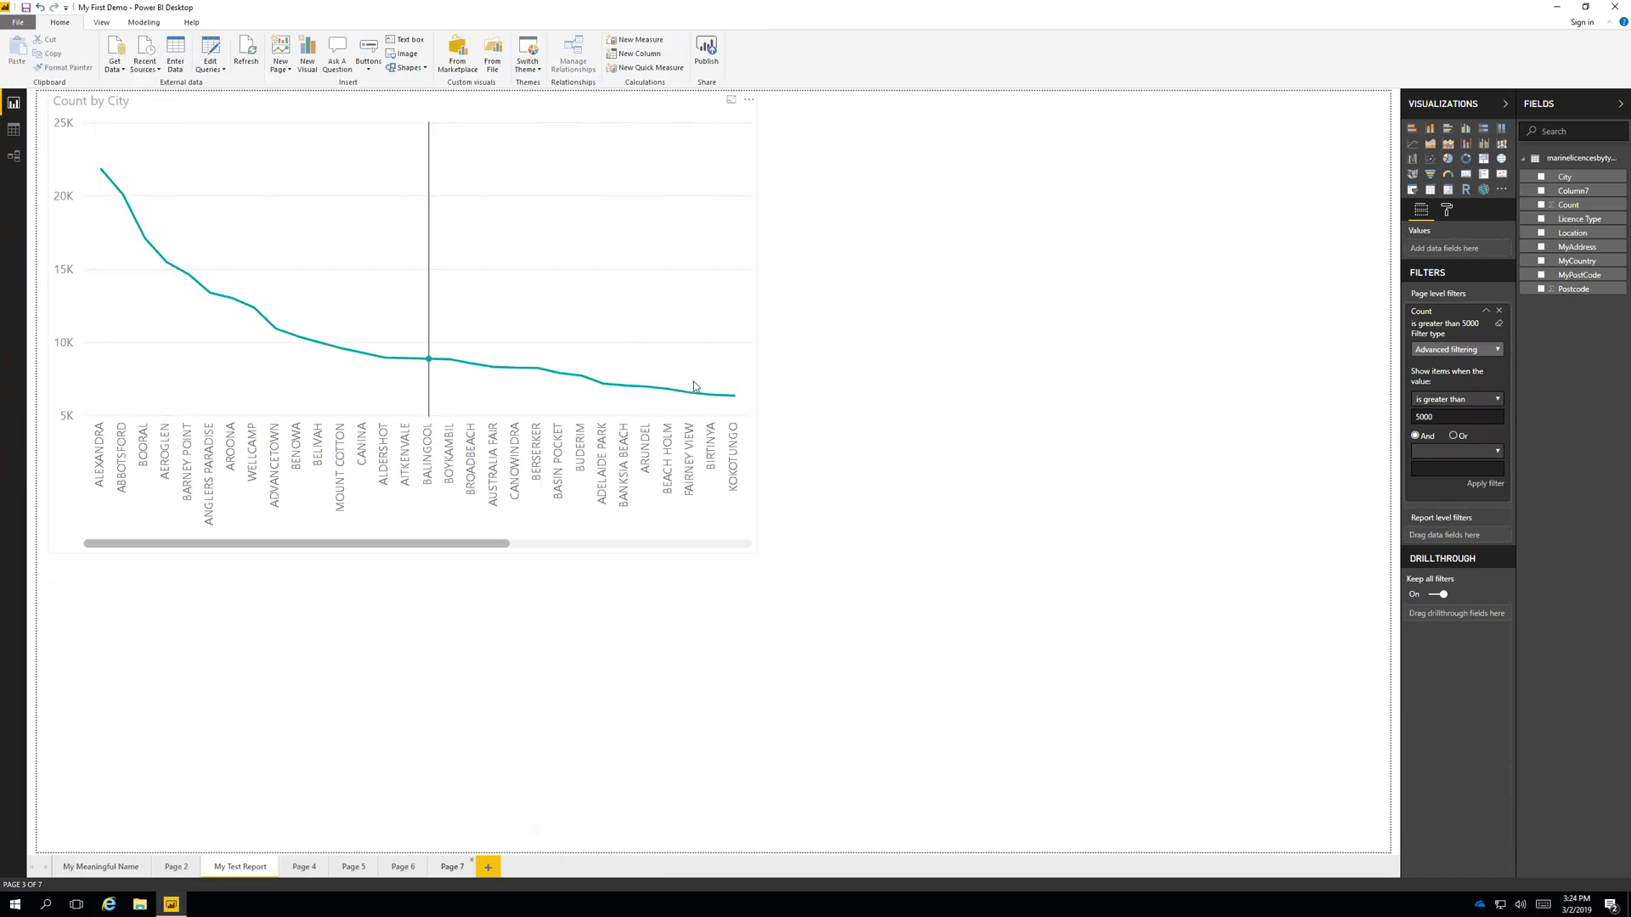
- Convert the Count by City line chart on My Test Report back to a treemap
click(662, 357)
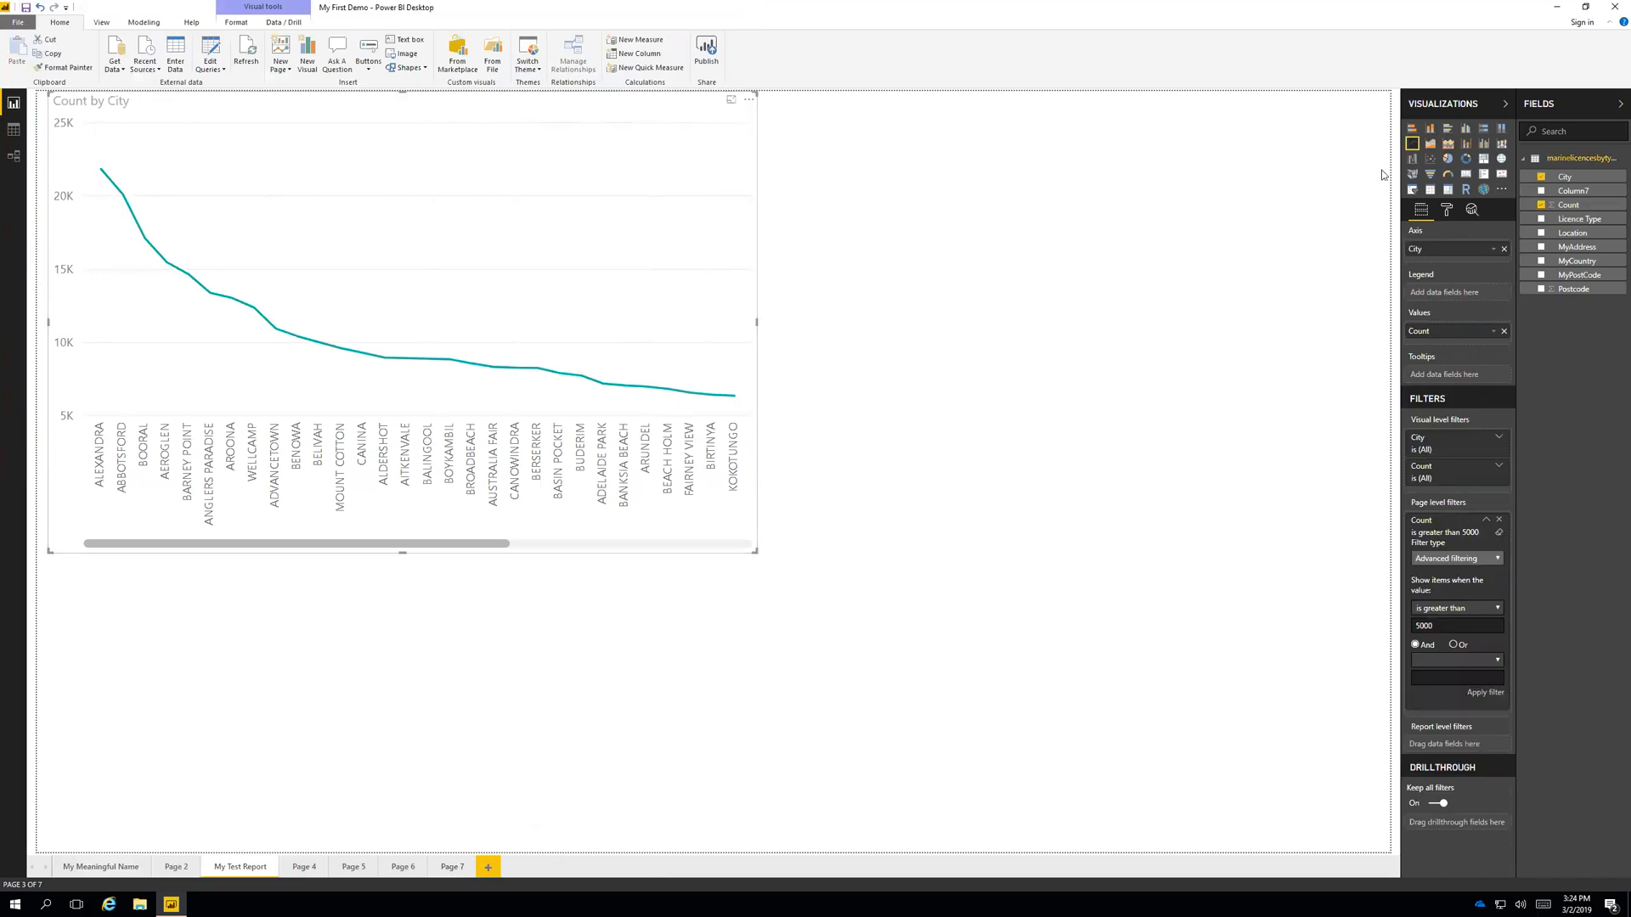
click(1483, 160)
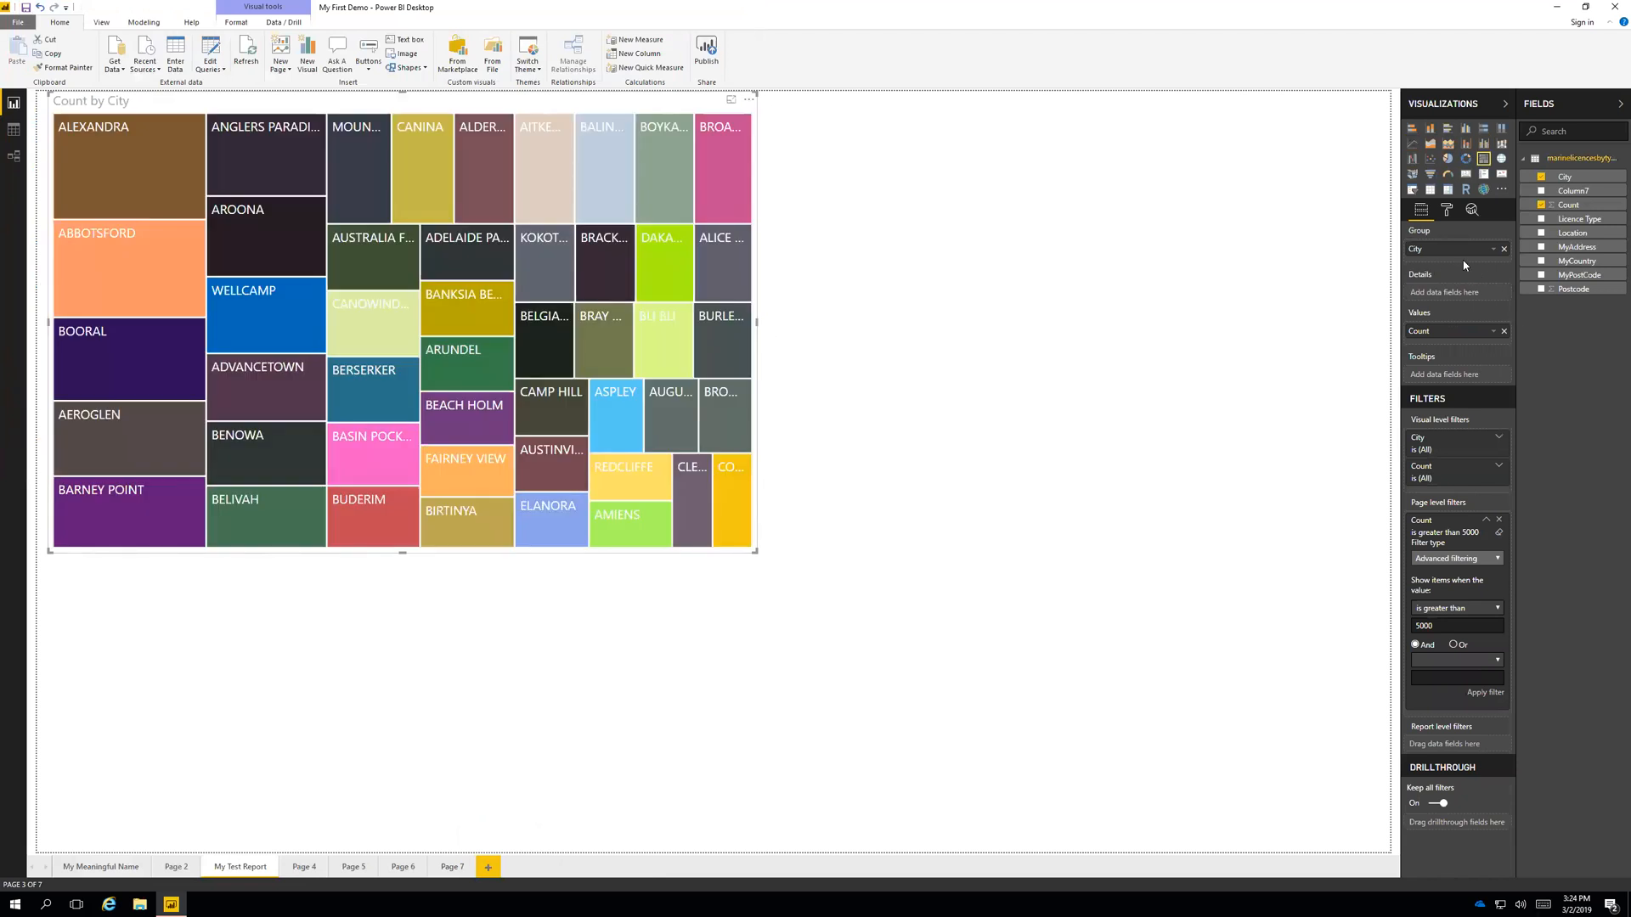
- Set the treemap's data color for COOLUM BEACH to Theme color 4, 40% lighter, and deselect the visual
click(1447, 209)
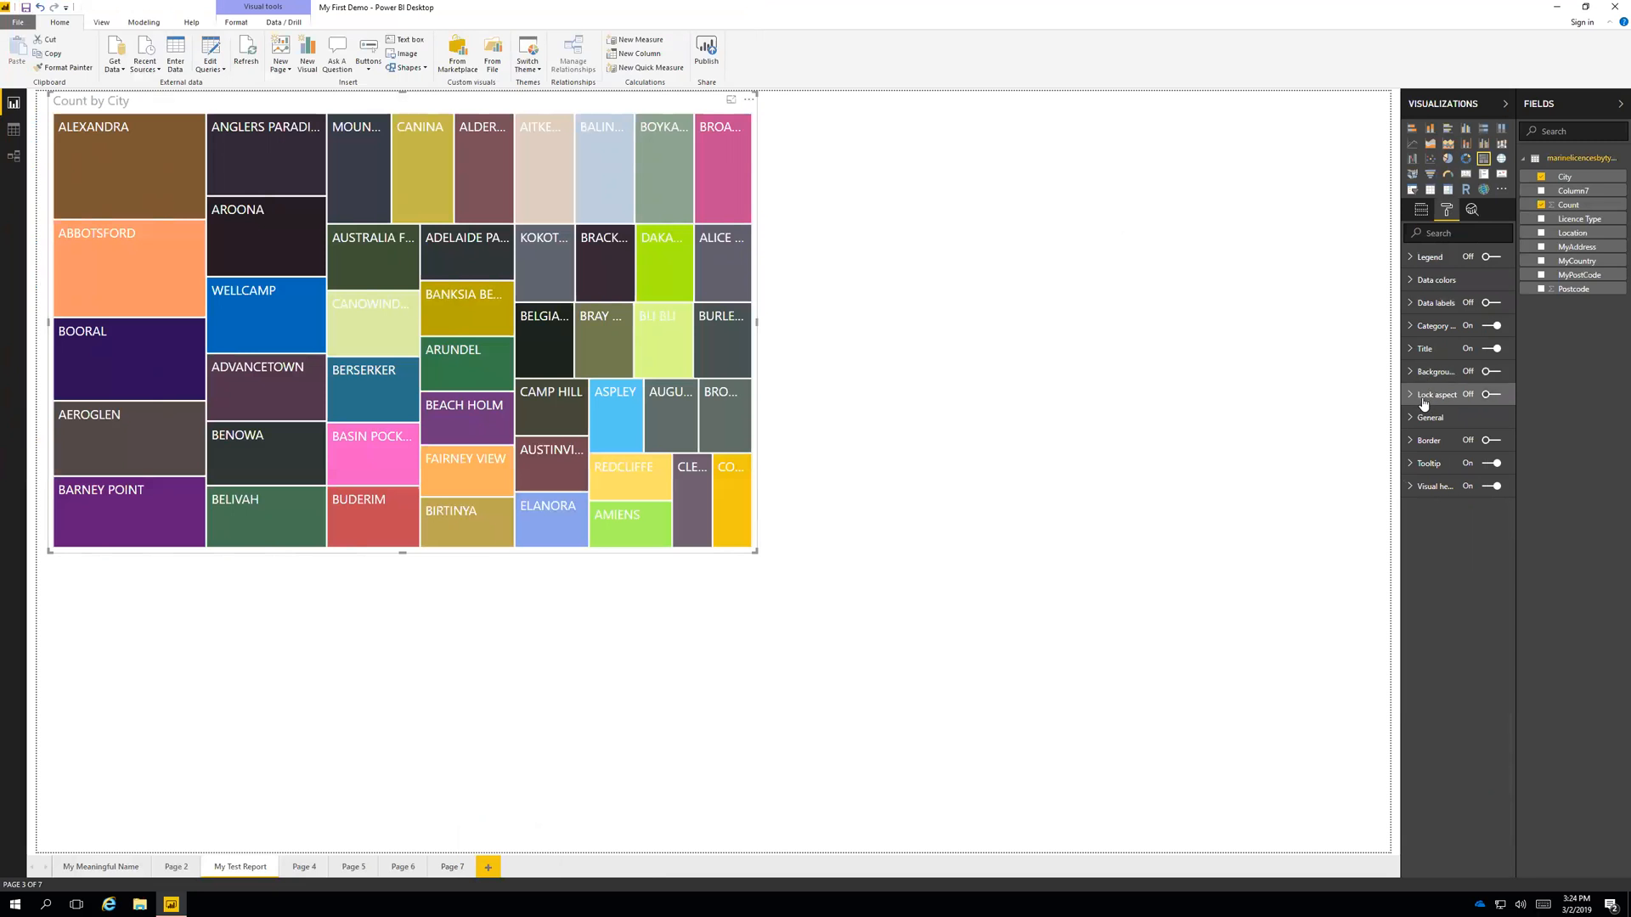
click(1427, 282)
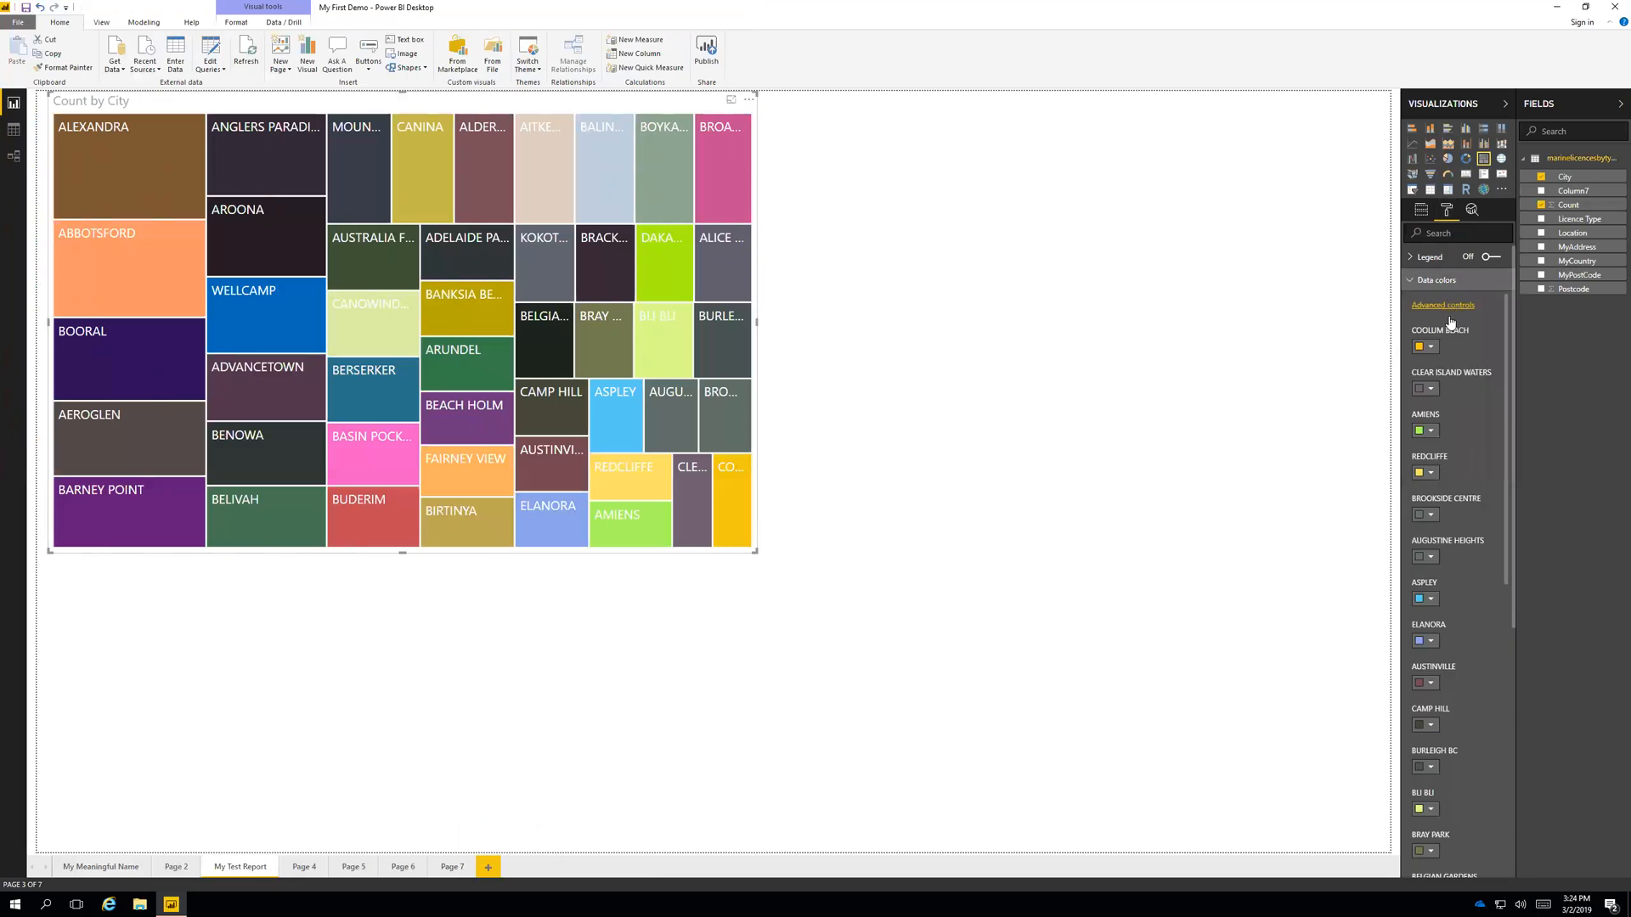
click(1431, 348)
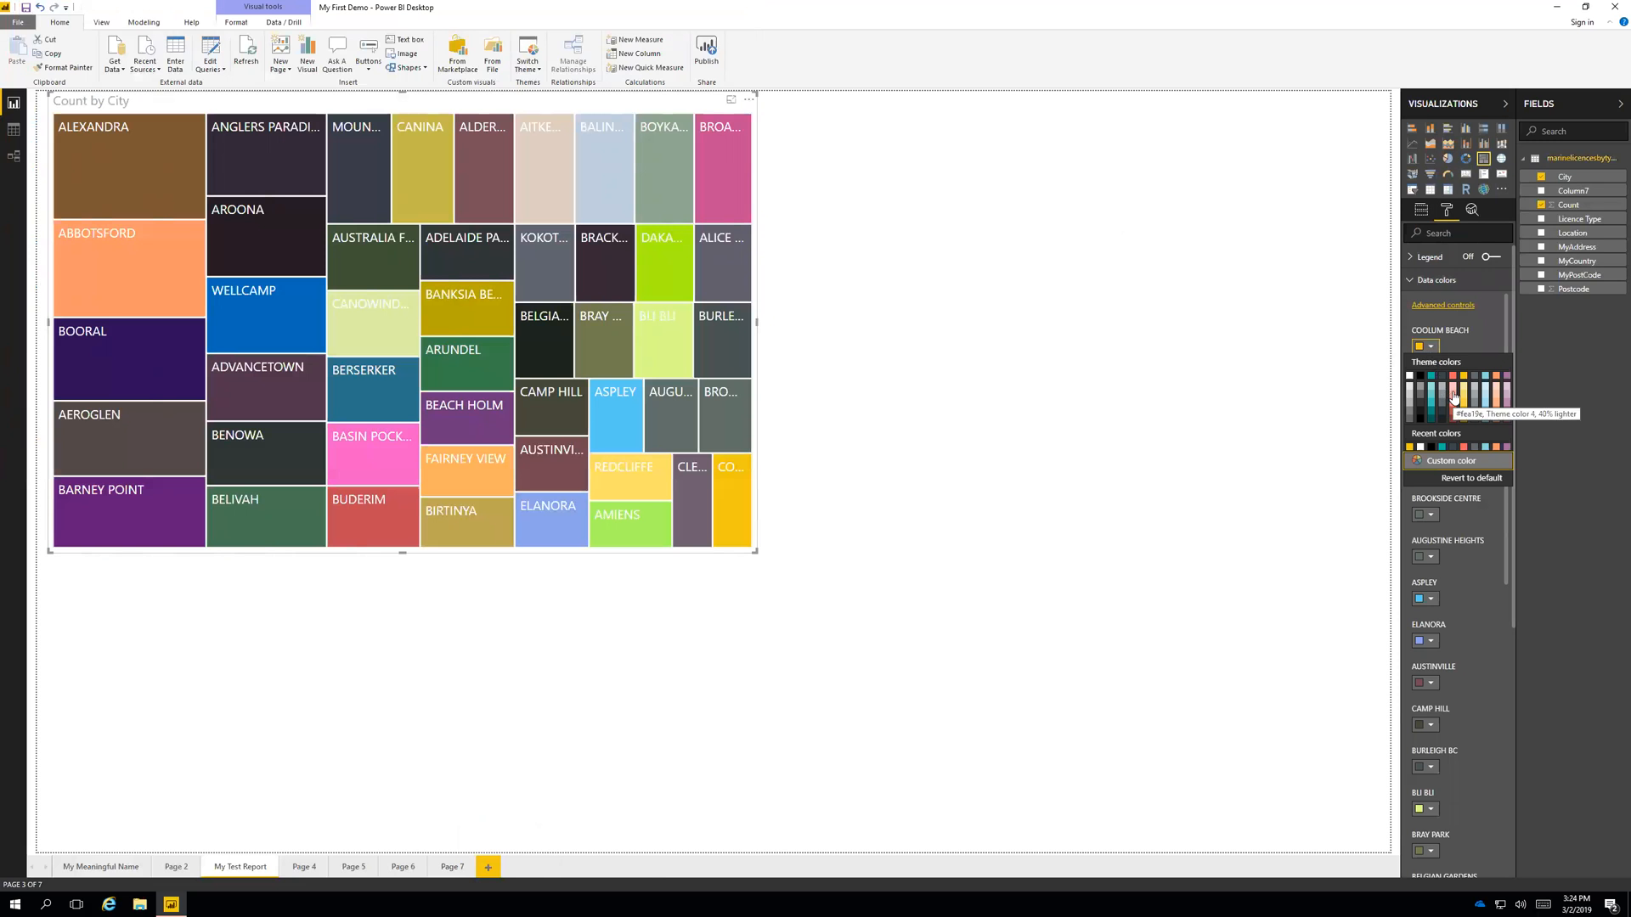
click(1455, 397)
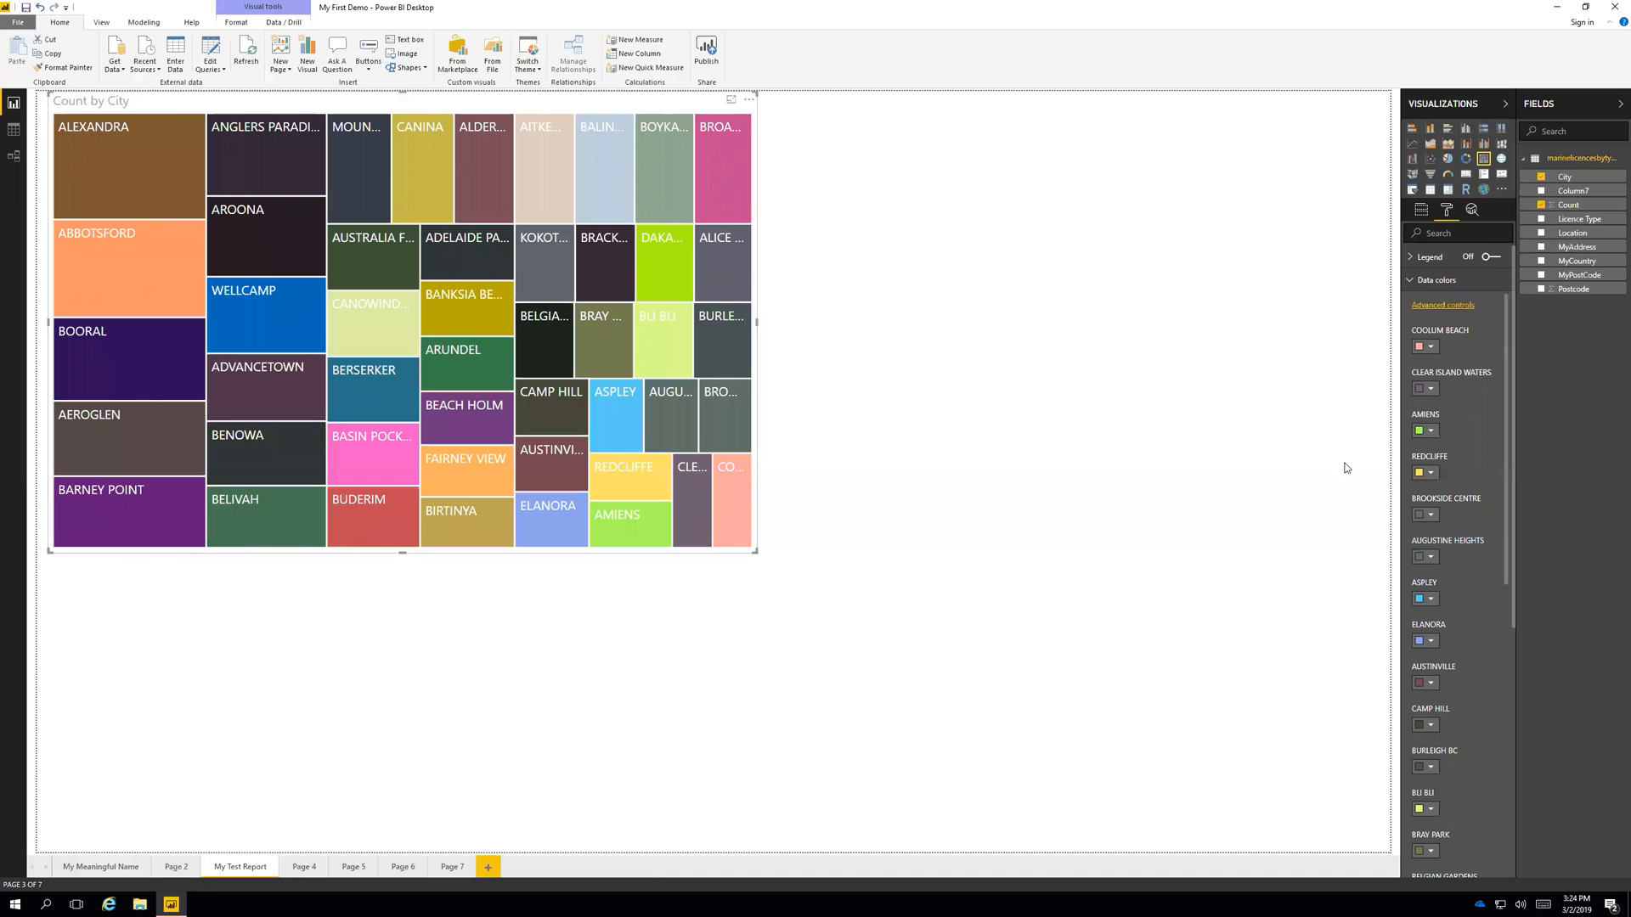
scroll(1451, 477, down, 3)
scroll(1451, 477, up, 3)
click(1248, 329)
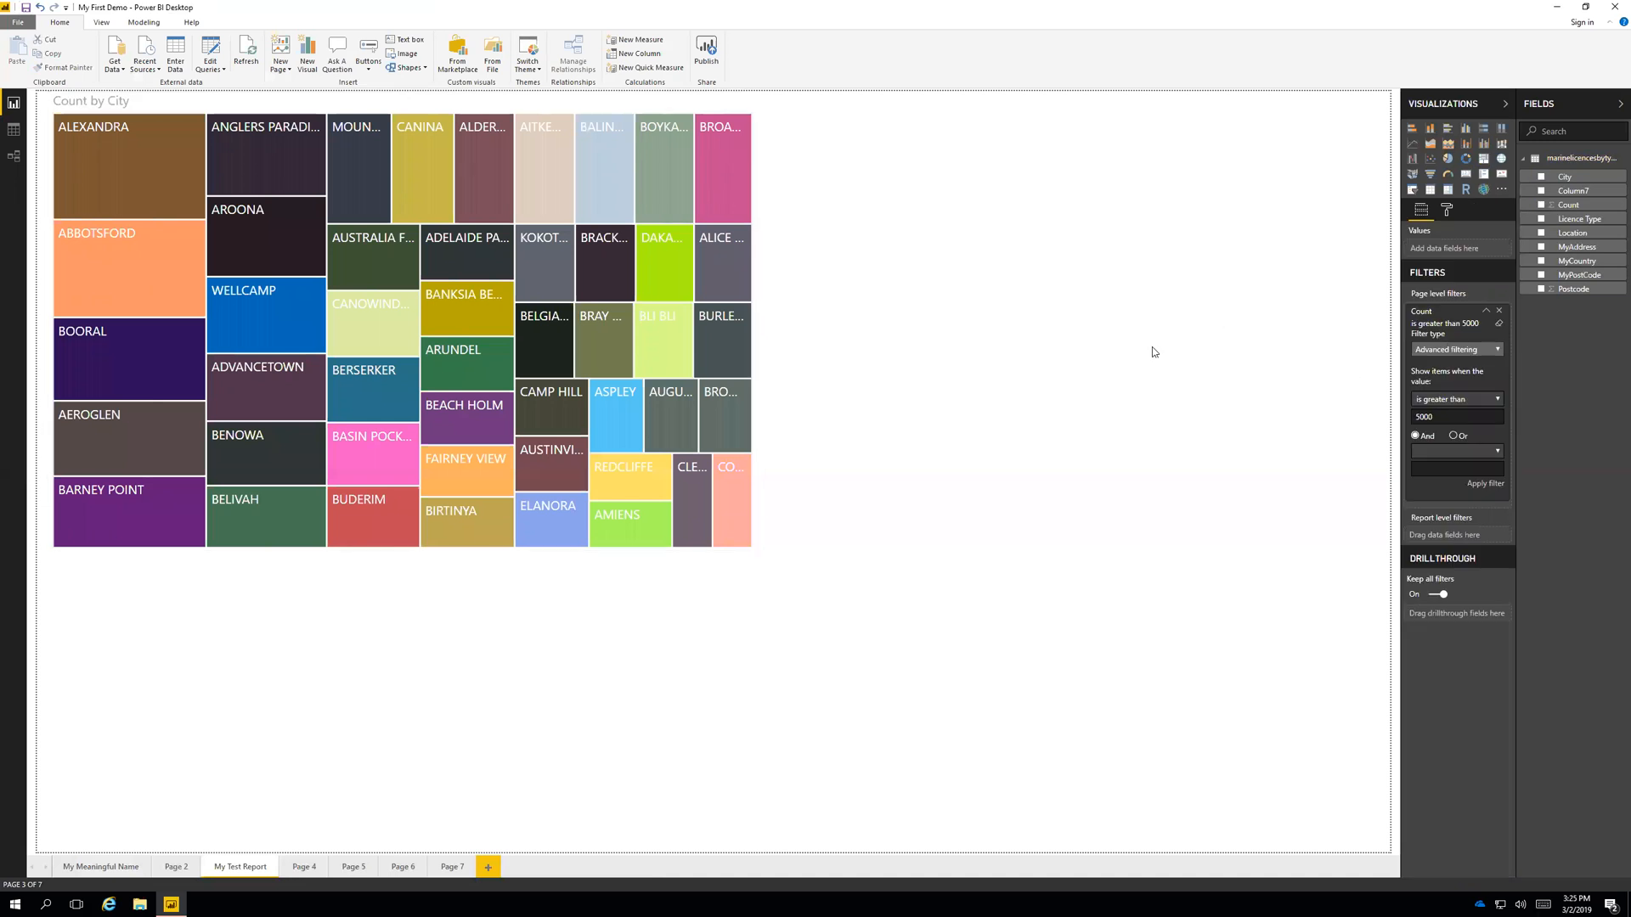